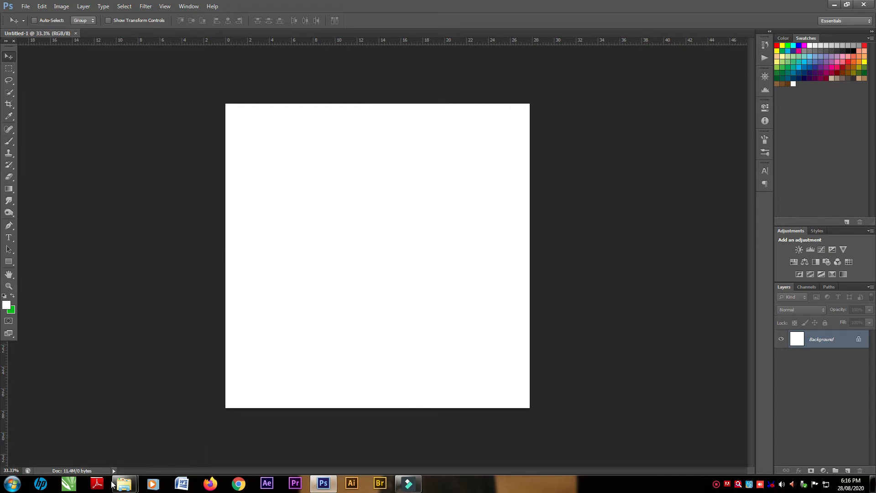
Open the bow-tie portrait 313e890db28affe2d55372e9f34b6ac0 from the robert downney jr folder in Adobe Photoshop CS6.
left_click(125, 488)
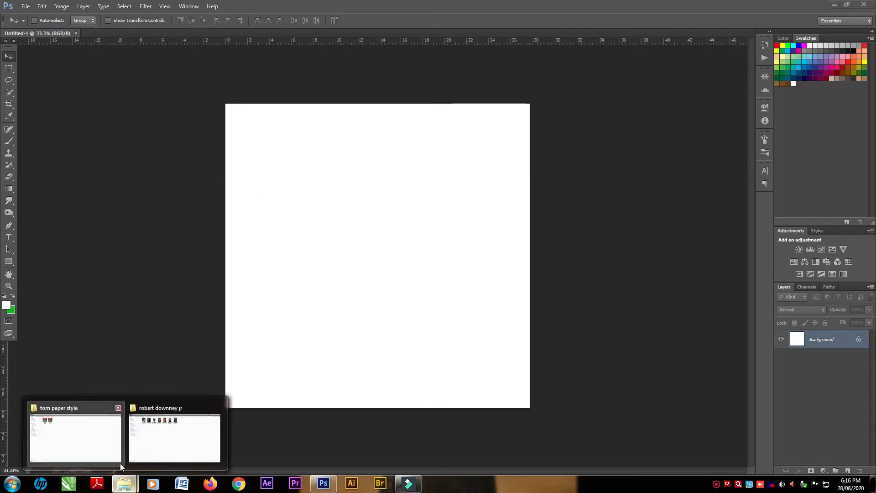
left_click(162, 440)
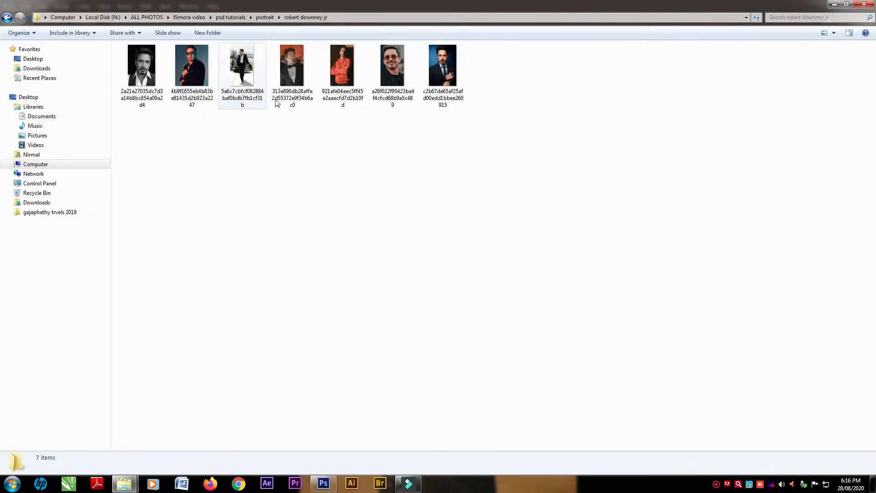
left_click(278, 102)
right_click(309, 100)
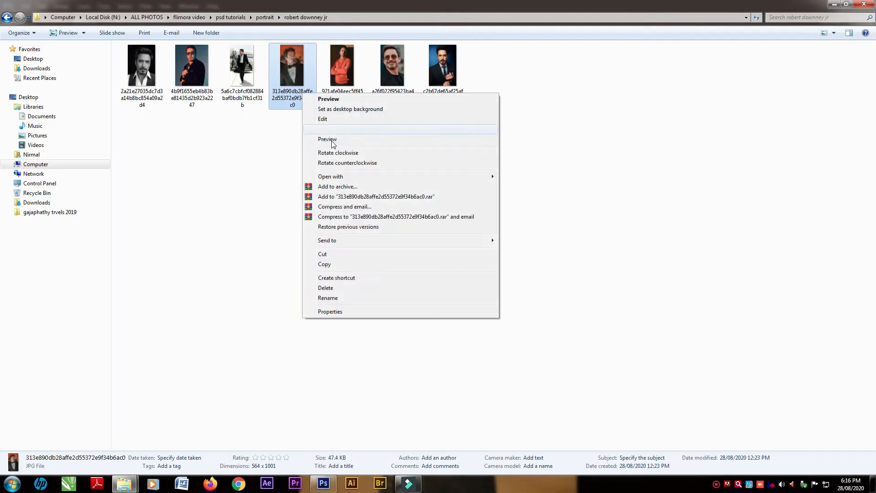
mouse_move(354, 178)
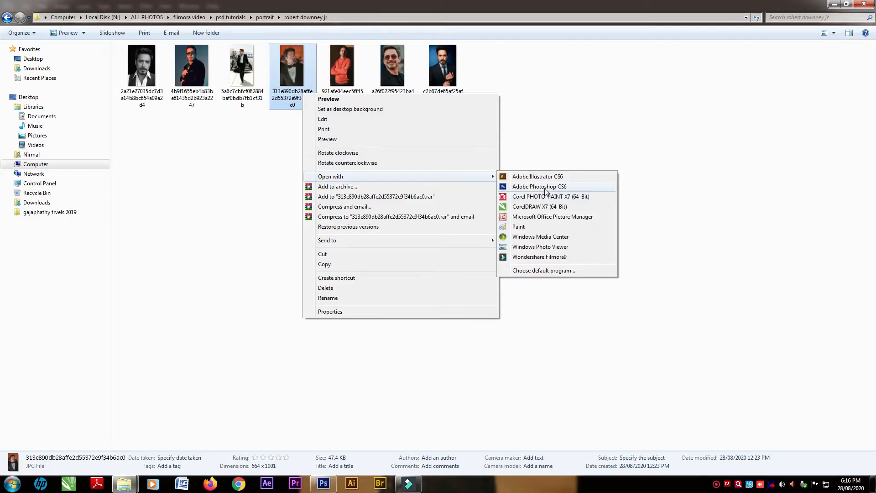
left_click(545, 187)
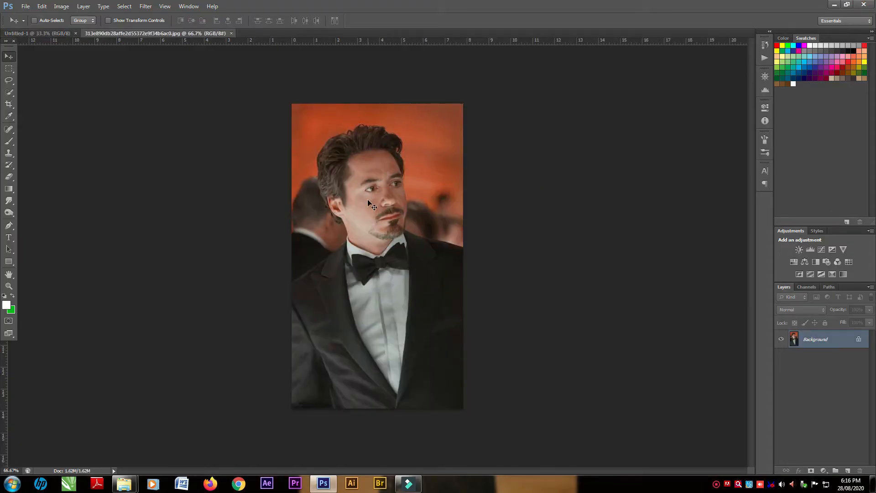
Copy the portrait into the Untitled-1 document, scale it proportionally to about 214%, and position it centrally over the canvas height.
left_click_drag(69, 39, 354, 283)
key("ctrl+t")
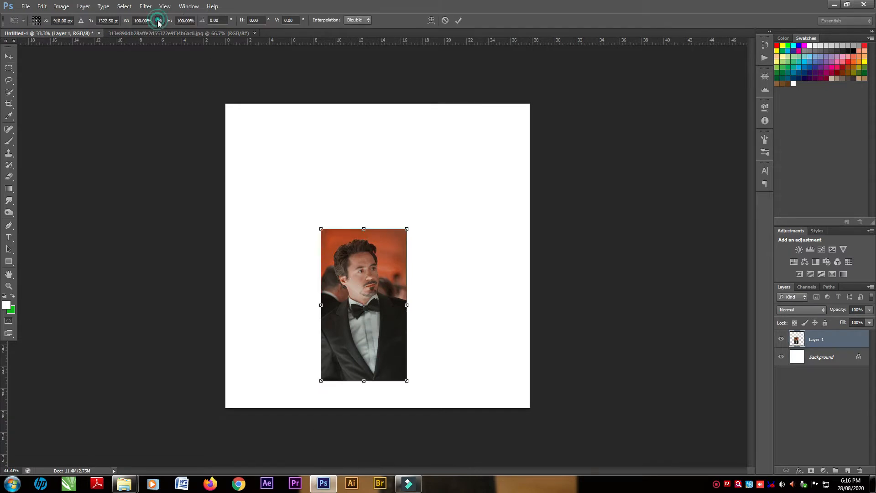
left_click_drag(322, 230, 264, 124)
left_click_drag(382, 269, 410, 263)
left_click_drag(436, 377, 474, 445)
left_click_drag(386, 351, 385, 327)
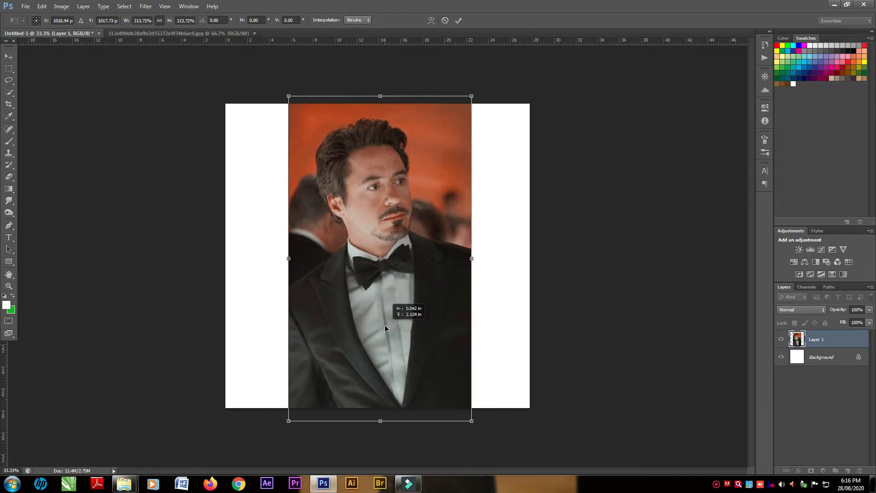
key("Return")
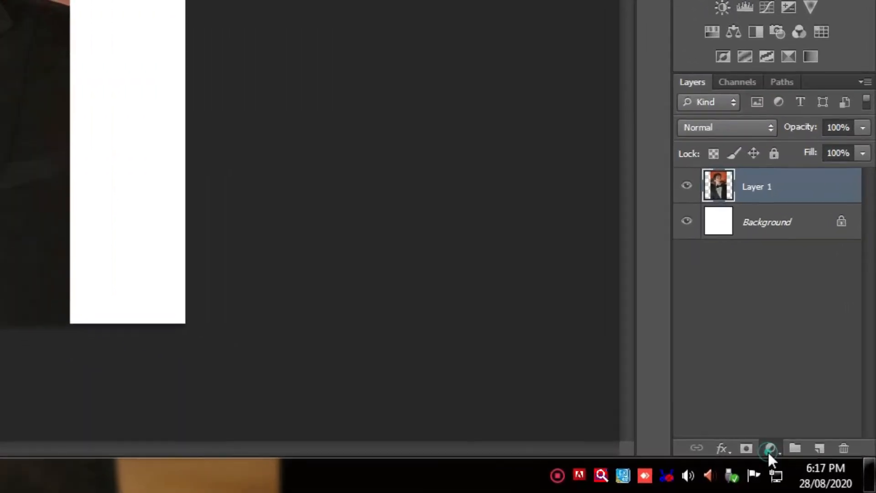
Add an Exposure adjustment layer above the portrait with an offset of +0.0291.
left_click(823, 471)
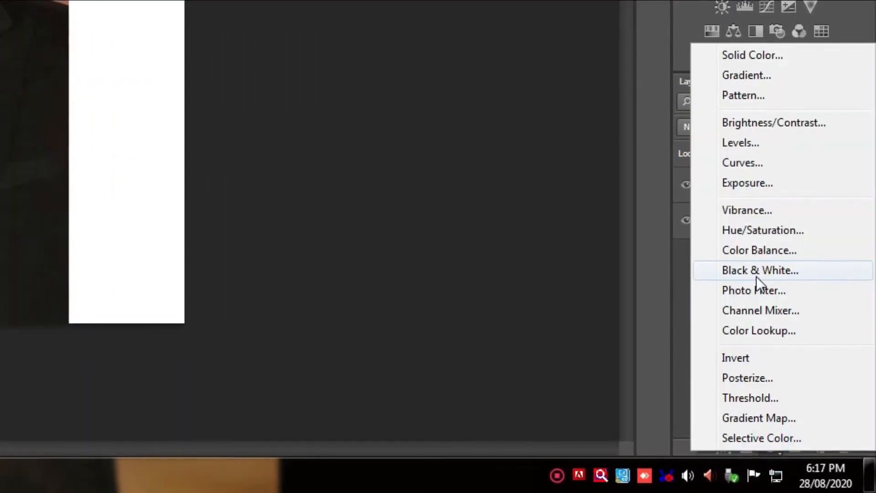
left_click(745, 183)
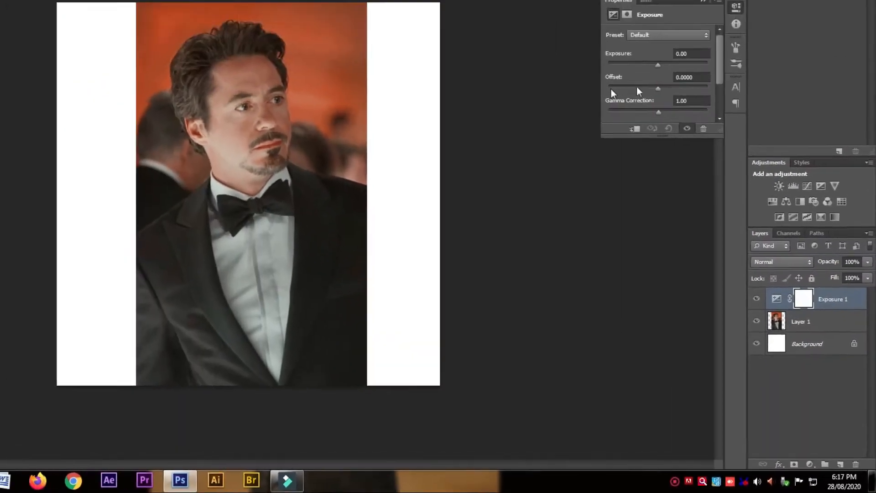
left_click_drag(698, 162, 726, 173)
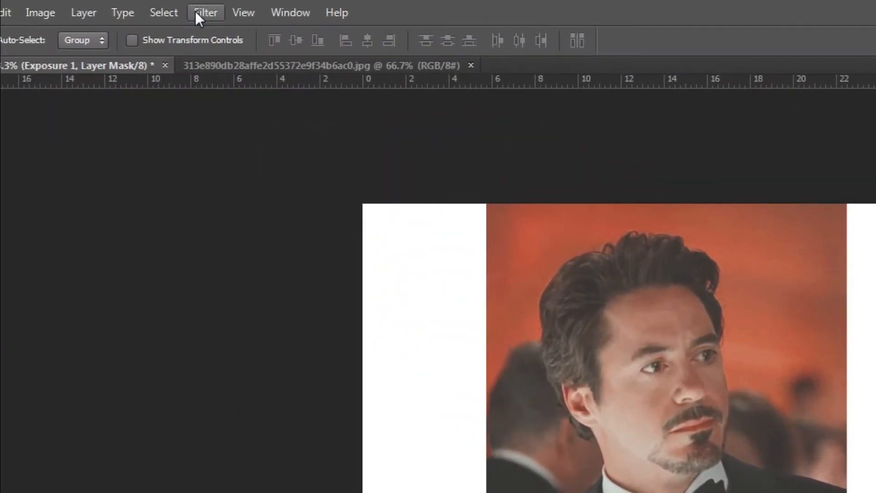
Apply Smart Sharpen to the exposure layer's mask with an amount of 500% and a radius of 64.0 px.
left_click(196, 12)
mouse_move(235, 277)
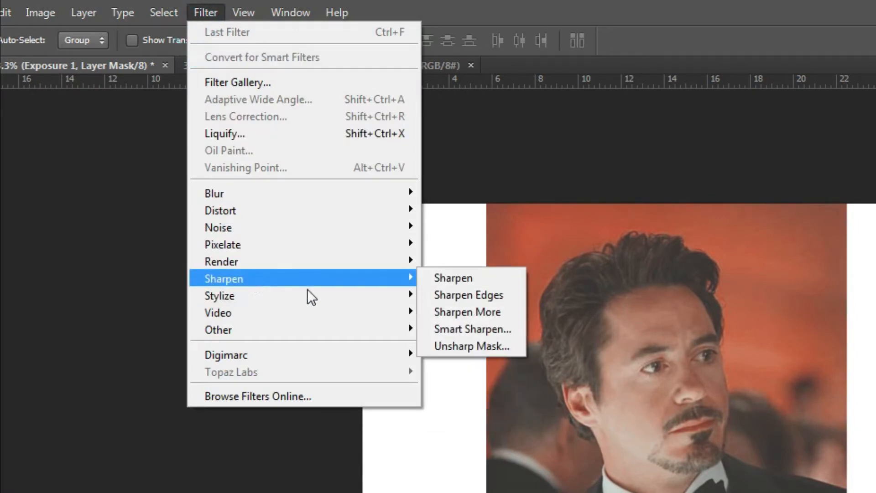
left_click(452, 329)
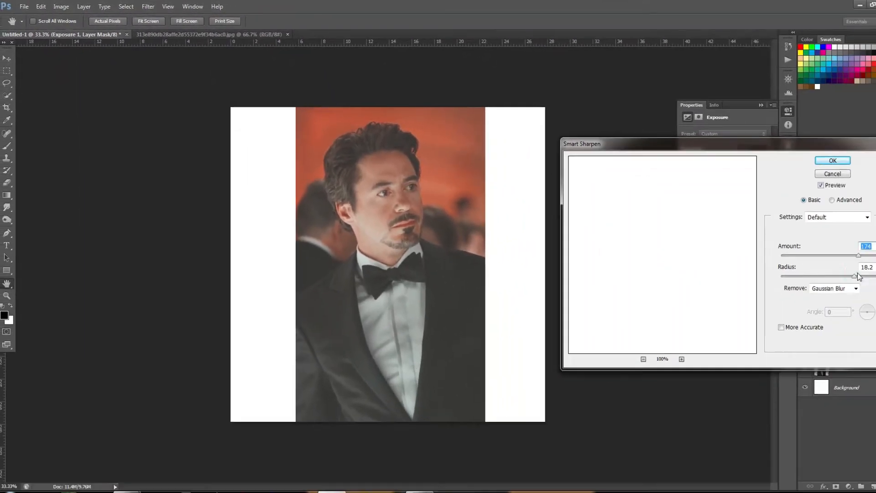
left_click_drag(859, 275, 856, 248)
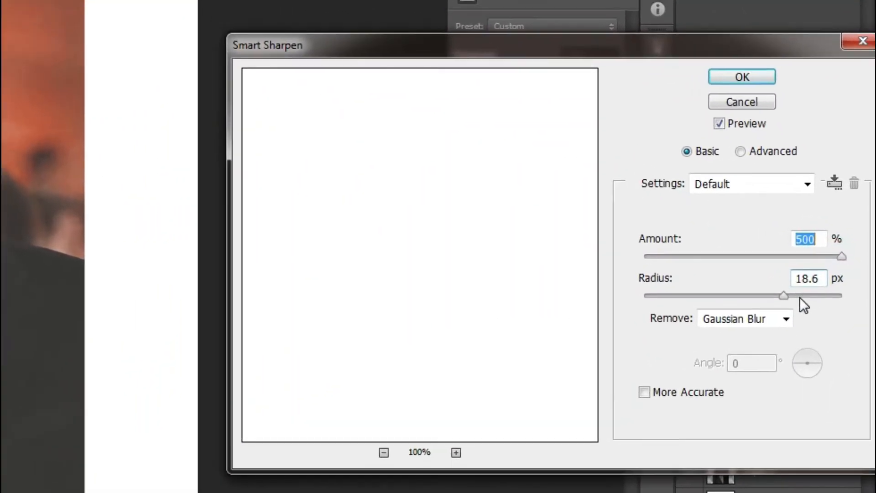
left_click_drag(799, 297, 845, 296)
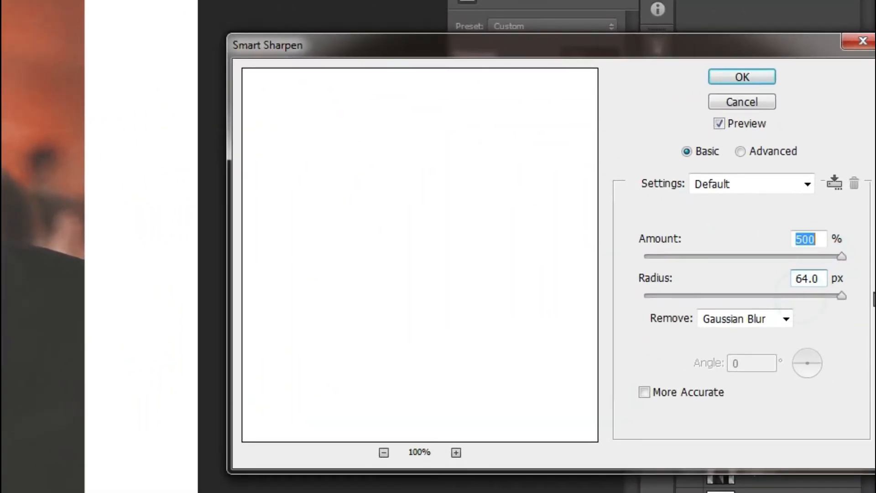
left_click(741, 151)
left_click(743, 80)
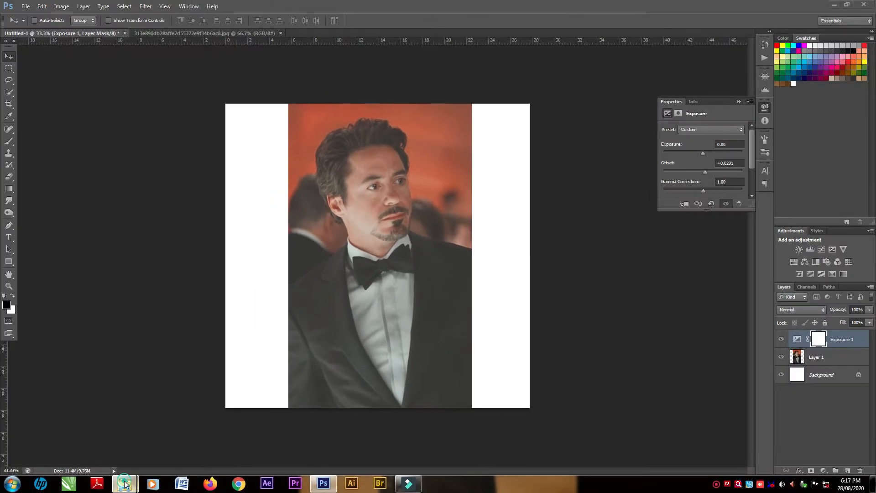
Extract the "ripped by freeject.net" archive into its torn paper style folder in the file explorer.
left_click(90, 452)
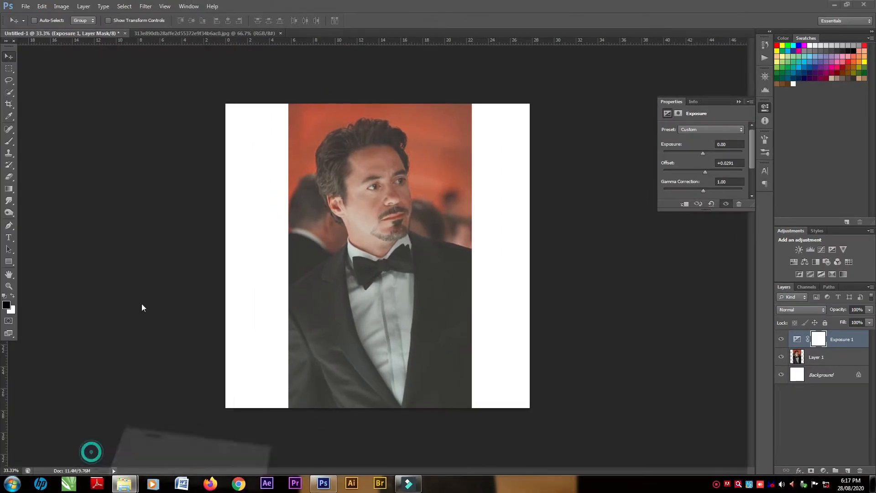
left_click(195, 69)
right_click(196, 70)
left_click(213, 106)
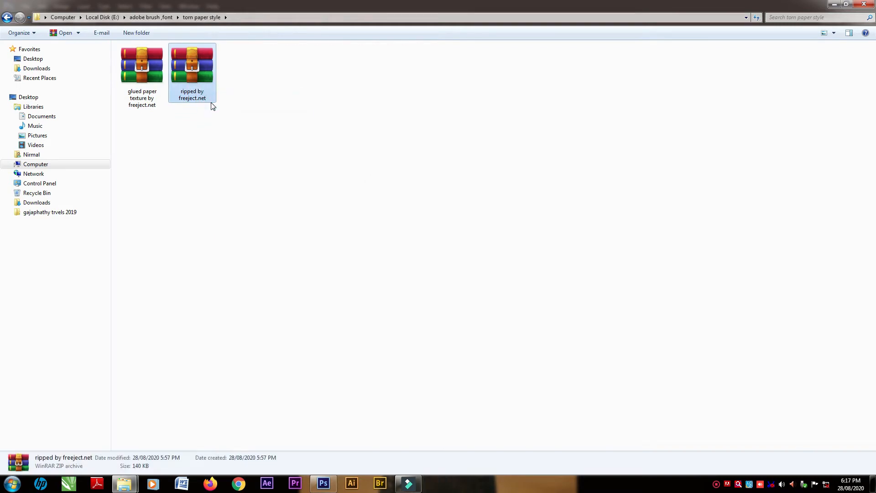
left_click(226, 147)
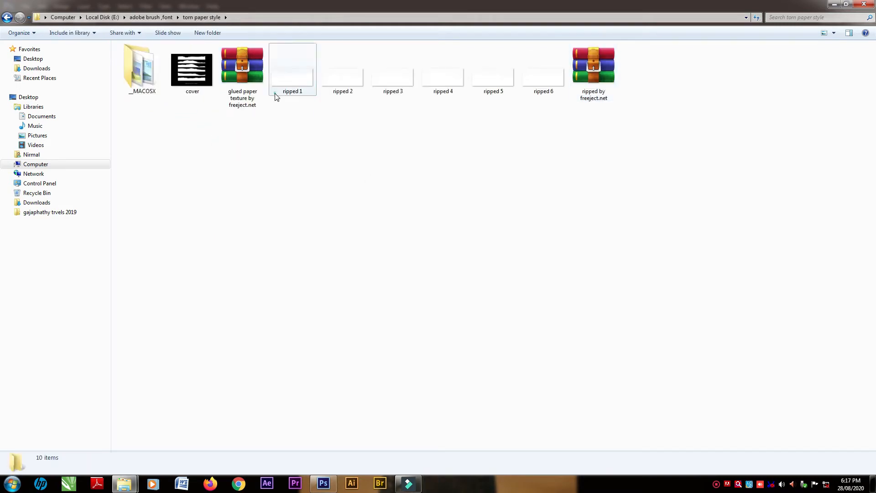
Place the ripped 2 image over the portrait, turned 90° clockwise so its torn edge faces right.
left_click(339, 80)
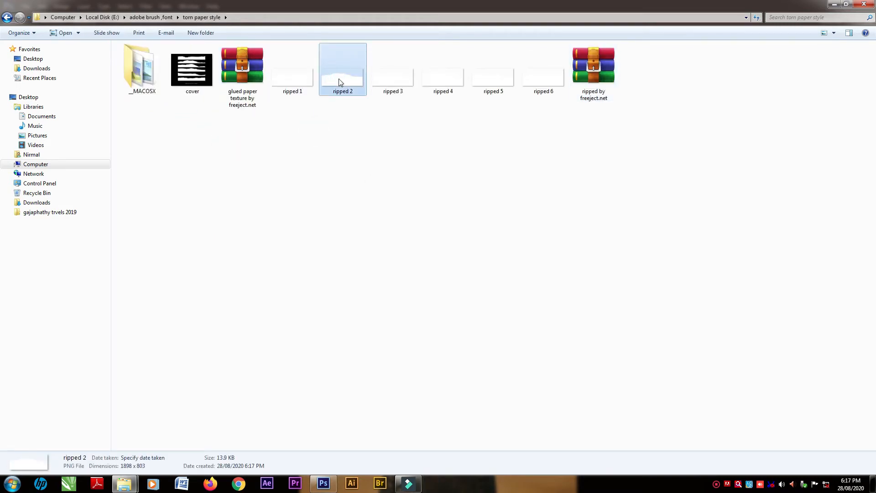
left_click_drag(341, 113, 377, 289)
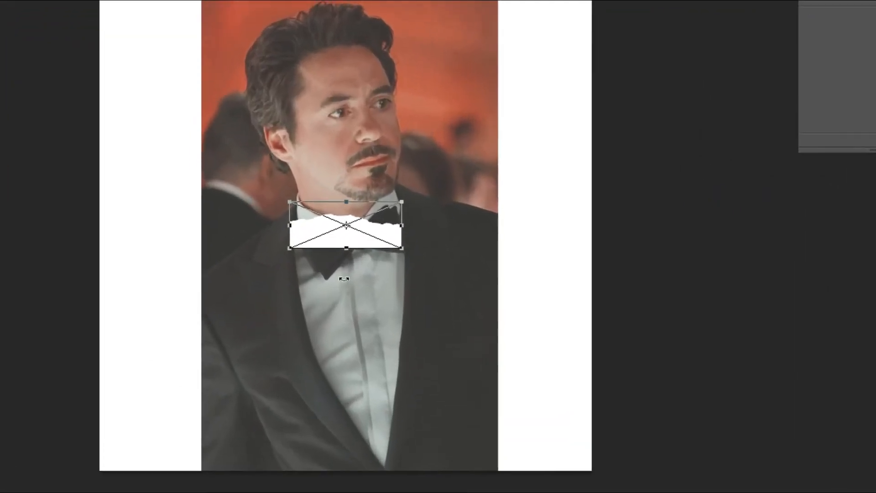
right_click(375, 237)
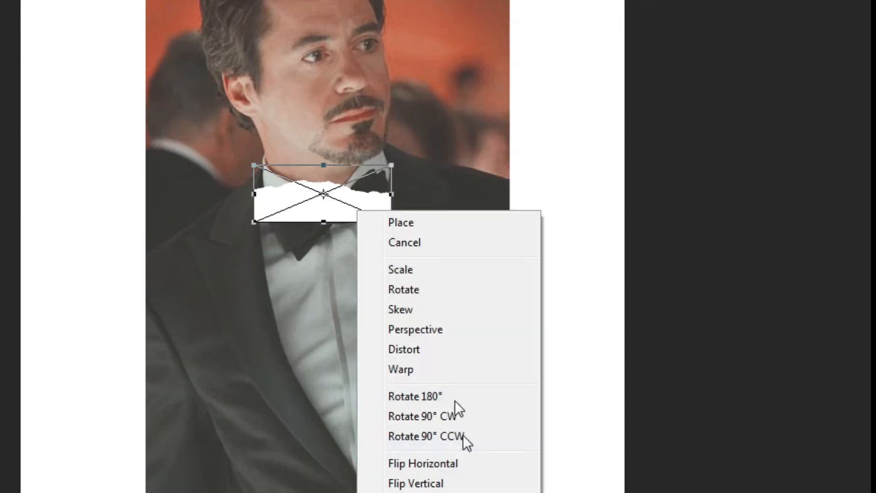
left_click(451, 451)
right_click(340, 246)
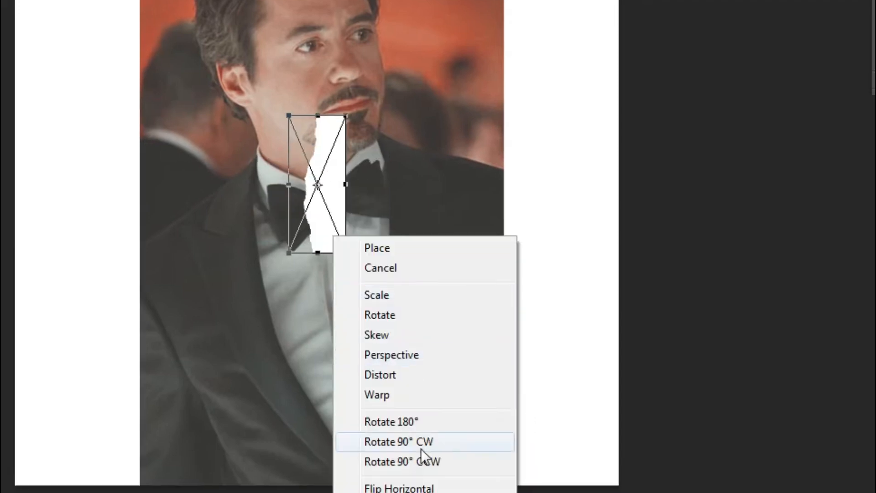
left_click(422, 423)
right_click(321, 225)
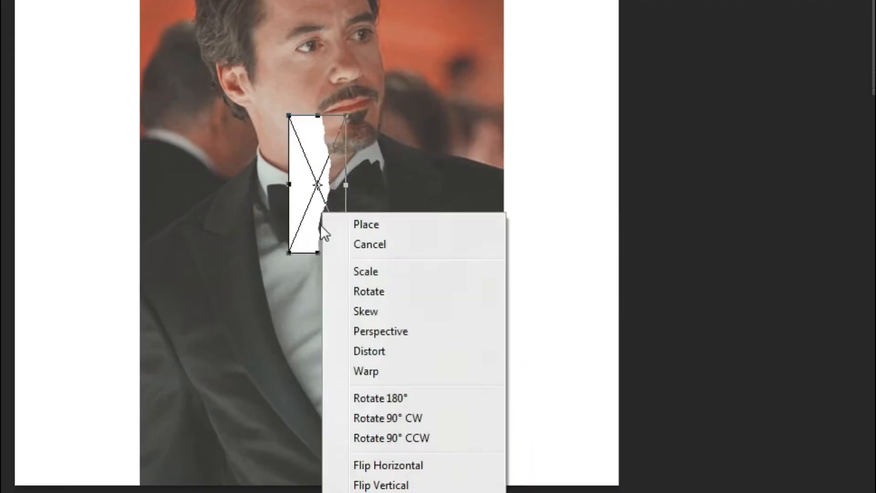
left_click(261, 242)
key("Return")
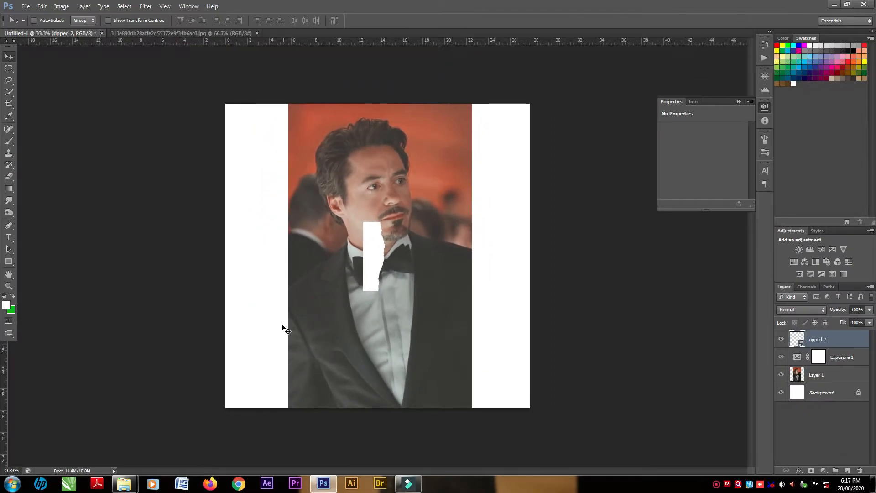
Scale the ripped 2 paper to about 532%, tilt it to about 79°, and cover the portrait's left side with it.
key("ctrl+t")
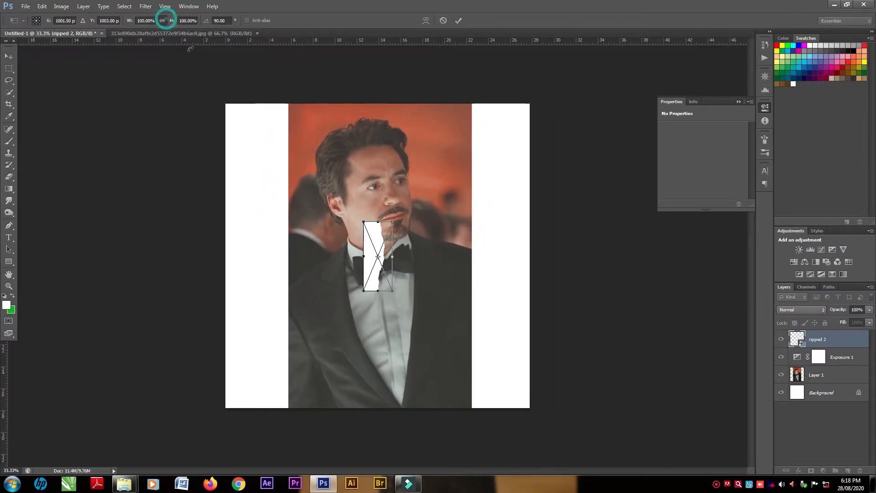
left_click_drag(362, 223, 248, 180)
left_click_drag(337, 334, 358, 320)
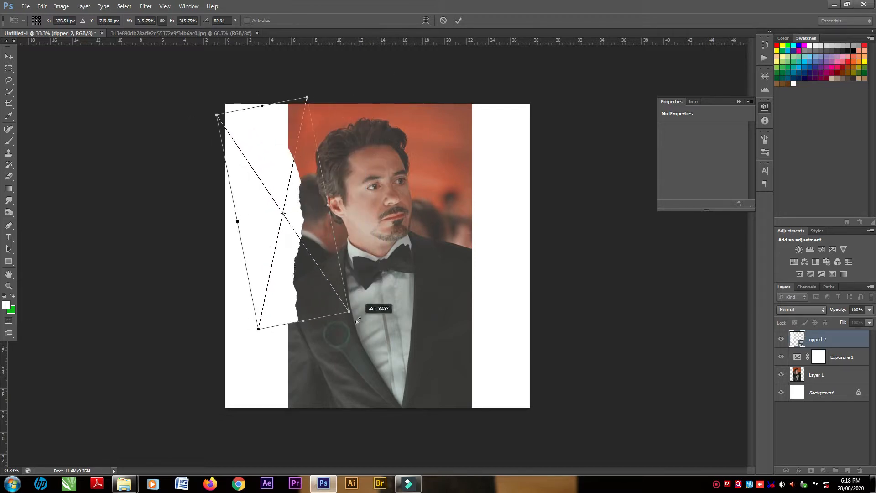
left_click_drag(258, 330, 106, 464)
left_click_drag(301, 309, 332, 290)
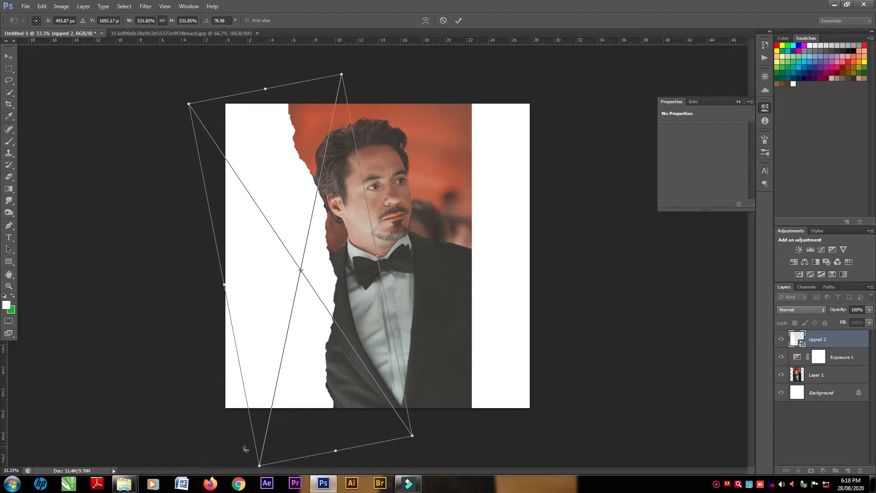
key("Return")
left_click_drag(276, 271, 275, 270)
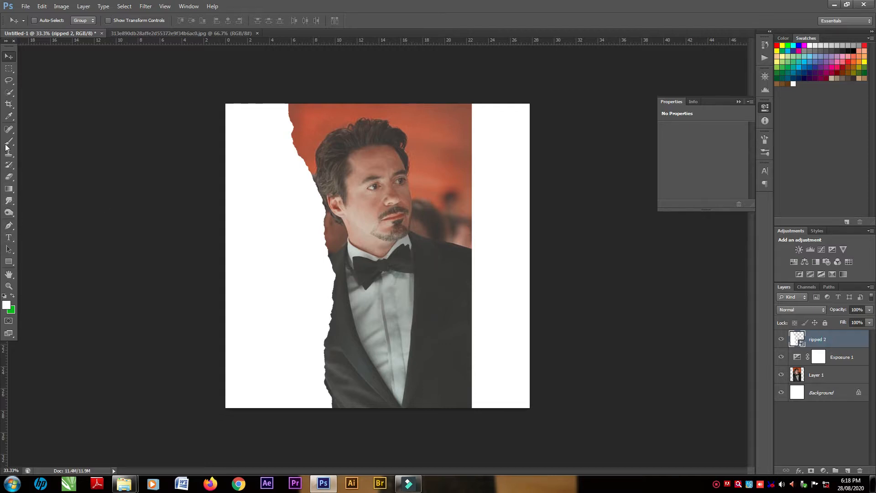
Choose the Brush tool with a hard round tip at 100% hardness and rasterize the ripped 2 layer for painting.
left_click(6, 147)
left_click(46, 22)
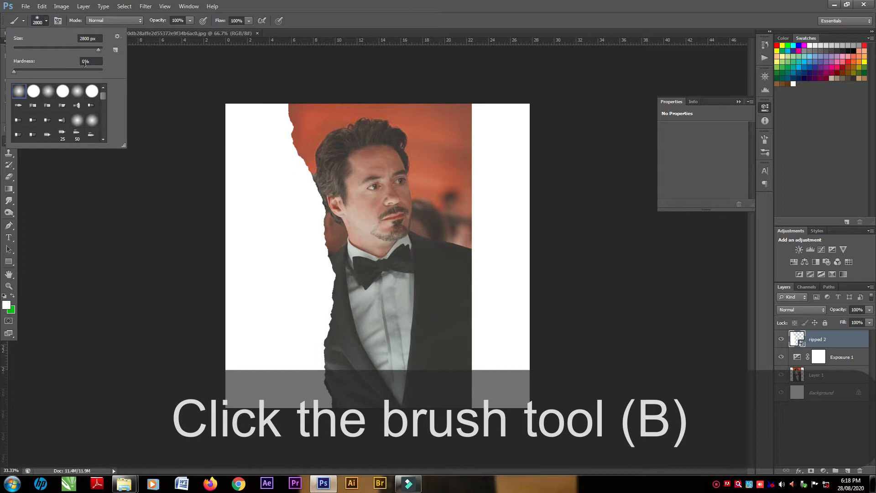
left_click(63, 91)
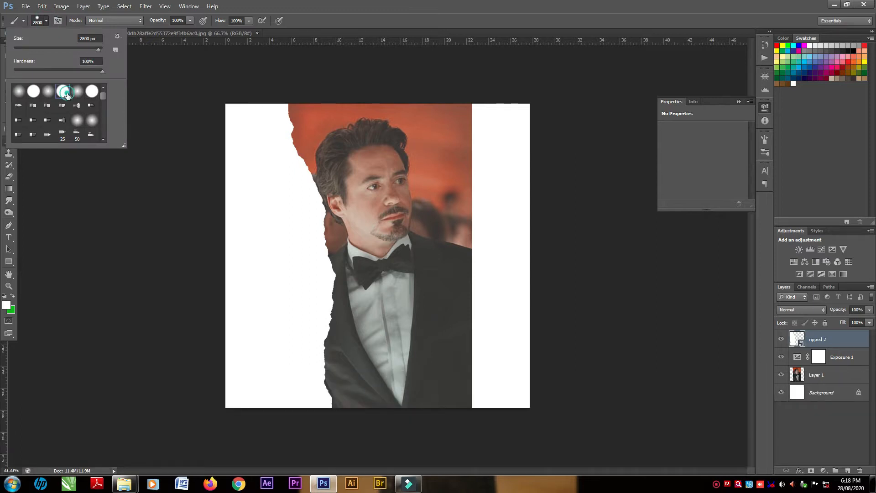
left_click(105, 154)
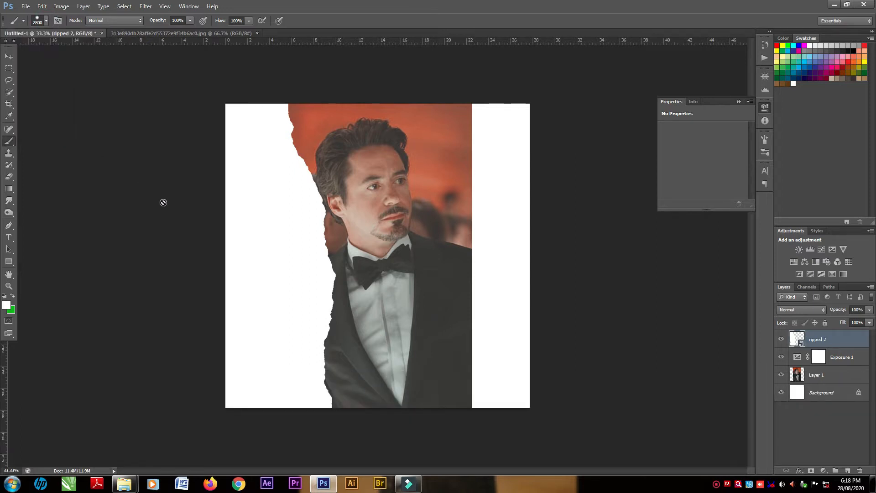
left_click(286, 318)
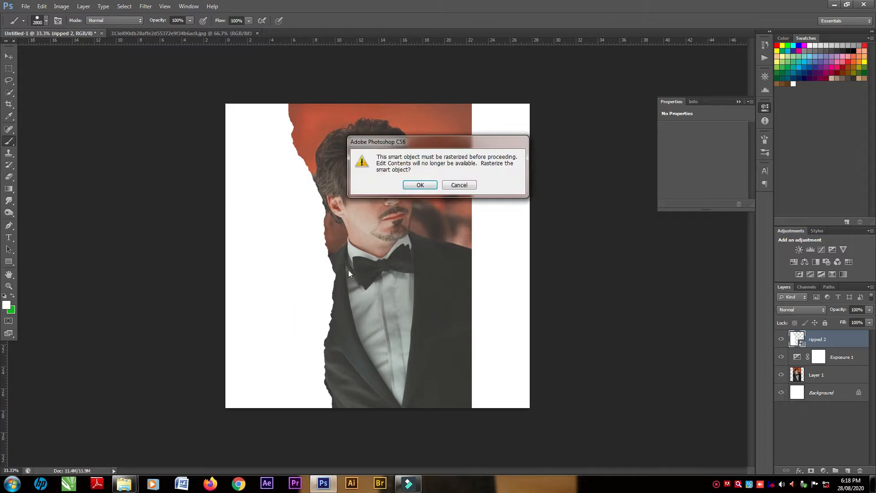
left_click(419, 185)
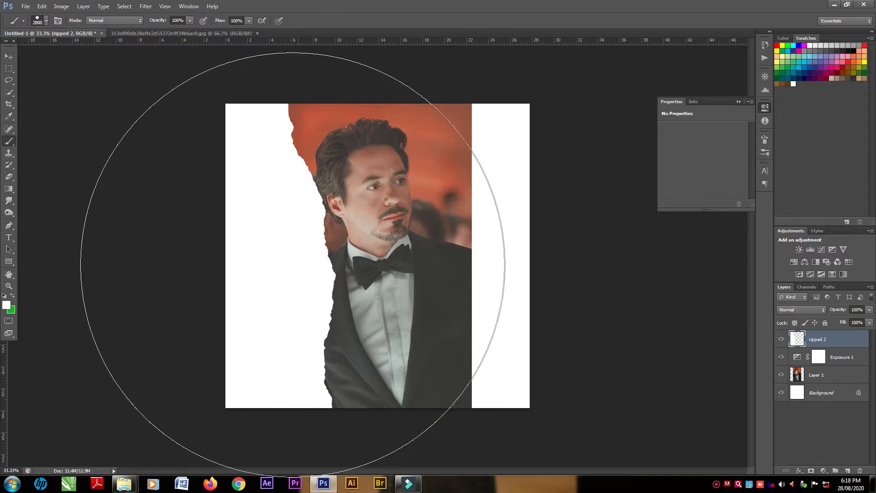
Reduce the hard round brush to about 1200 px and paint white along the left part of the ripped 2 paper.
key("bracketleft")
key("bracketleft")
key("bracketleft")
key("bracketleft")
key("bracketleft")
key("bracketleft")
key("bracketleft")
key("bracketleft")
key("bracketleft")
key("bracketleft")
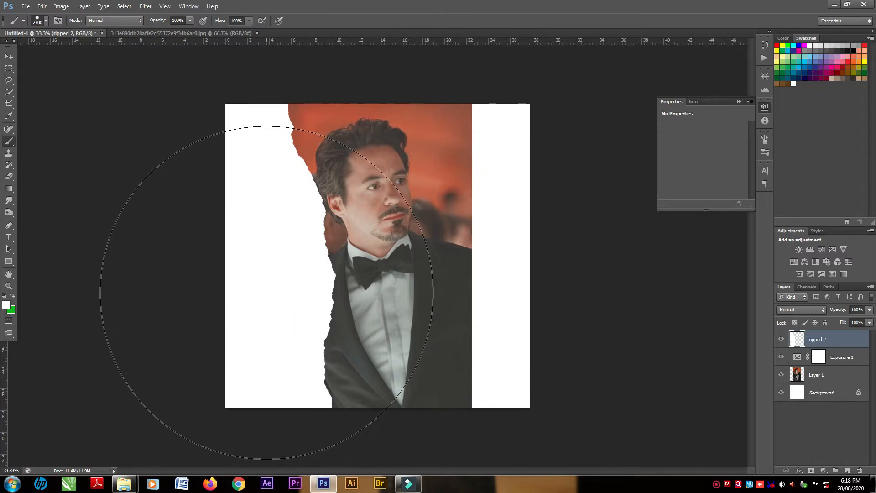
key("bracketleft")
key("bracketleft")
key("bracketleft")
key("bracketleft")
key("bracketleft")
key("bracketleft")
key("bracketleft")
key("bracketleft")
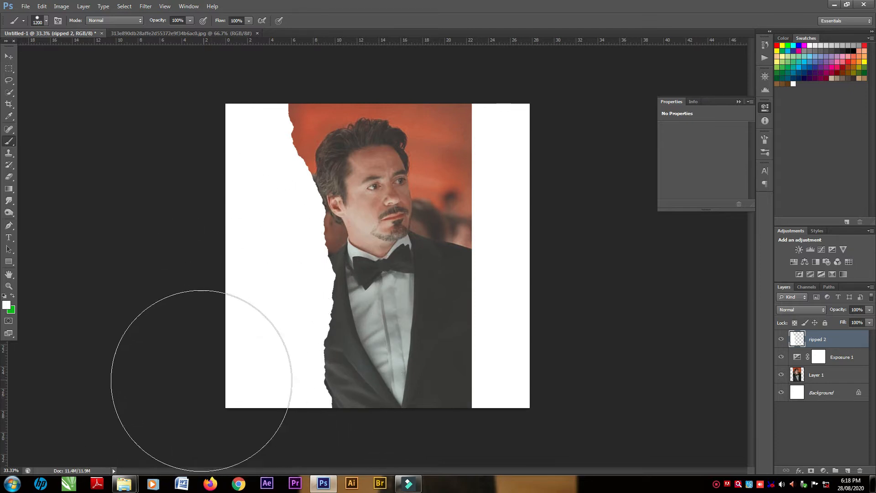
left_click(226, 380)
left_click(212, 393)
left_click(188, 403)
left_click(184, 404)
left_click(183, 389)
left_click(184, 292)
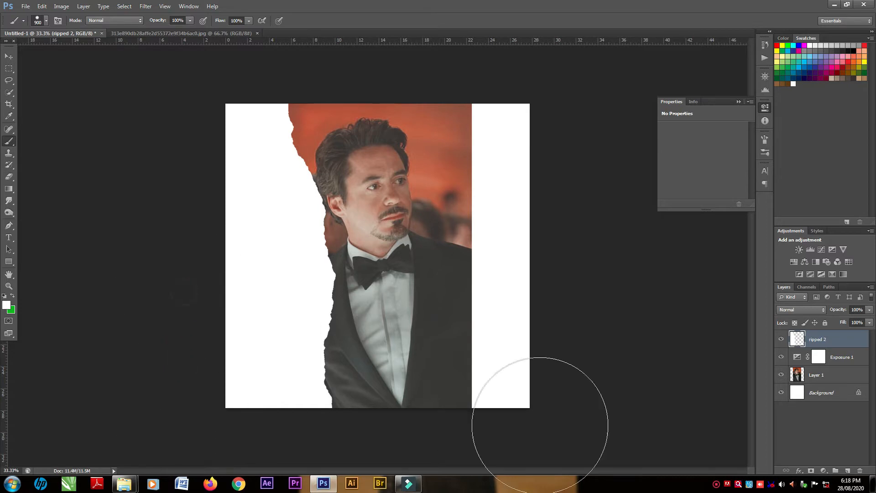
Place the black-and-white portrait from the "robert downney jr" folder and scale it to about 344% over the poster's left side.
left_click(10, 56)
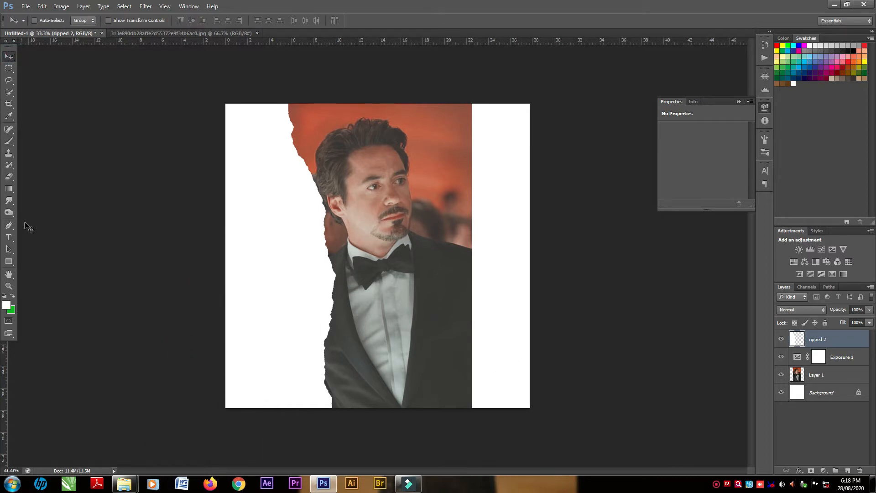
mouse_move(130, 484)
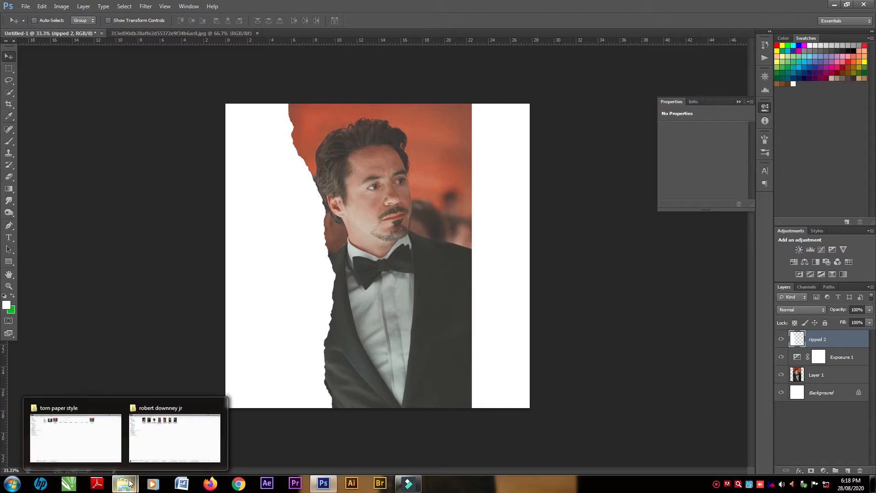
left_click(162, 438)
left_click_drag(149, 72, 292, 327)
left_click_drag(383, 283, 407, 410)
left_click(162, 21)
left_click_drag(350, 230, 276, 253)
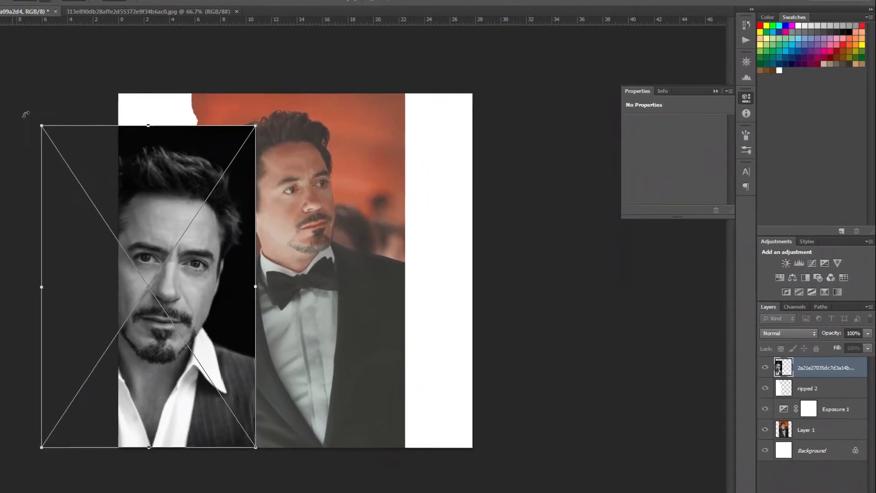
left_click_drag(69, 126, 0, 80)
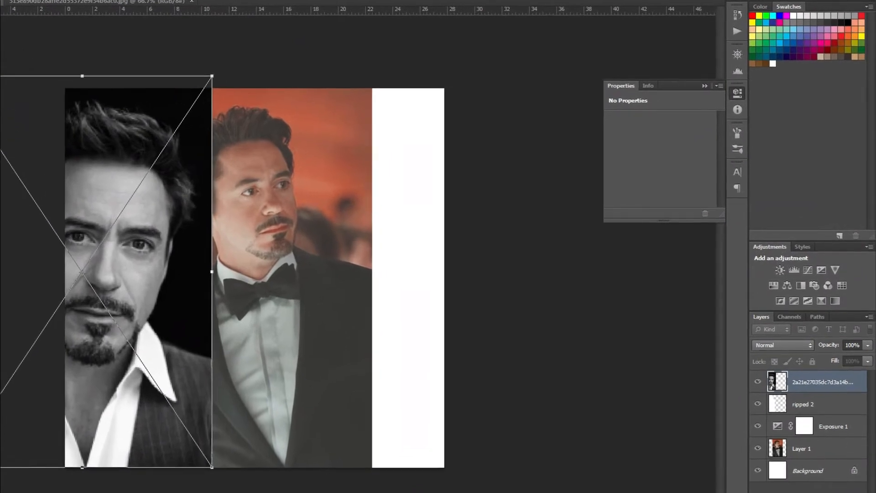
key("Return")
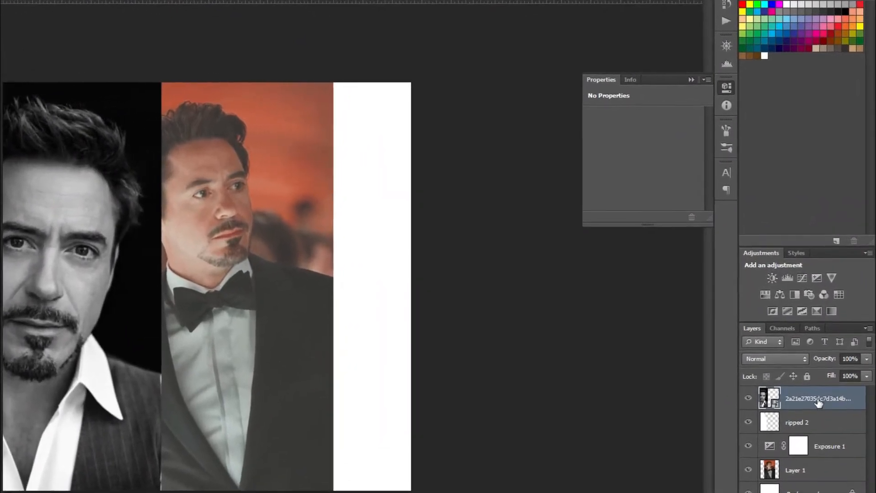
Clip the black-and-white portrait to the ripped 2 paper and fine-tune its size and position so it fills the torn shape.
right_click(821, 389)
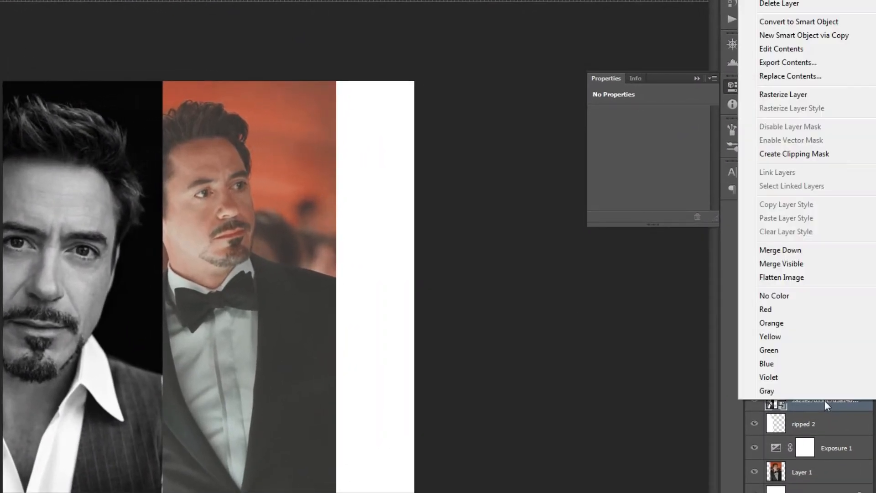
left_click(814, 154)
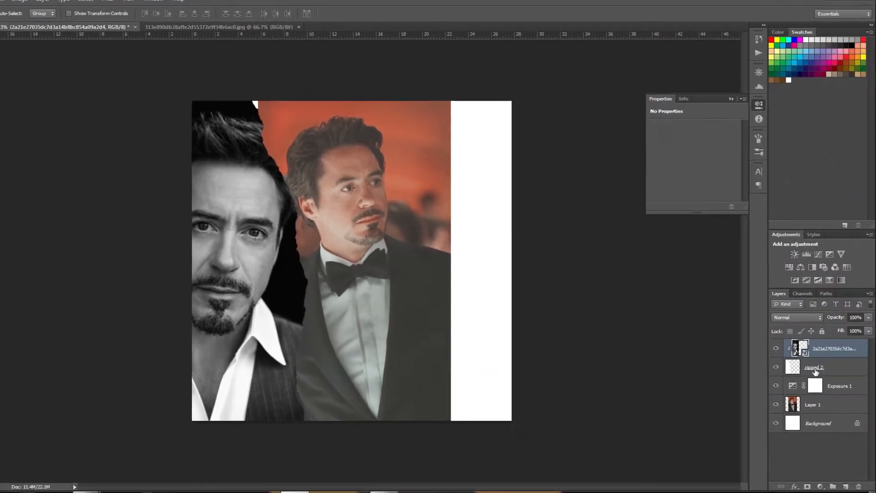
key("ctrl+t")
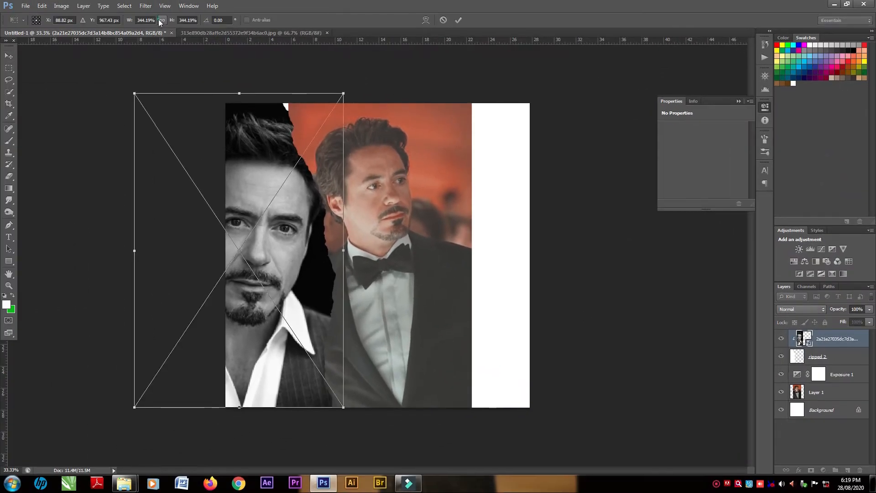
left_click_drag(344, 95, 339, 114)
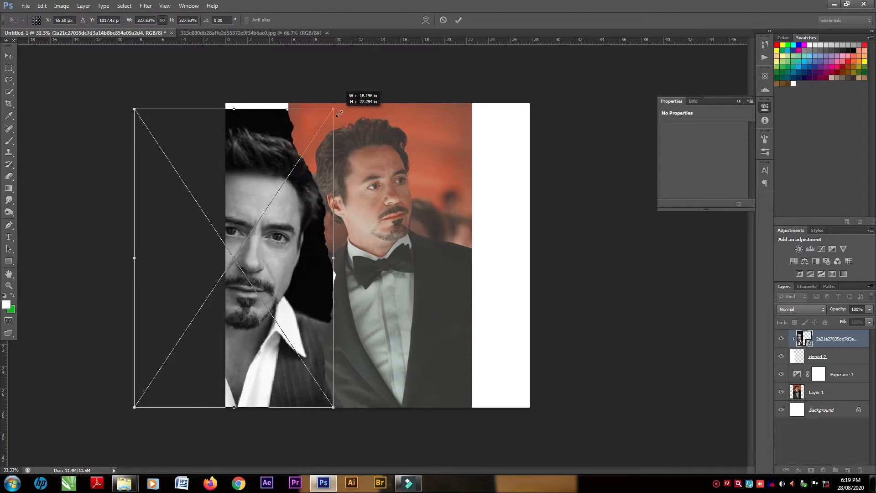
left_click_drag(265, 153, 268, 138)
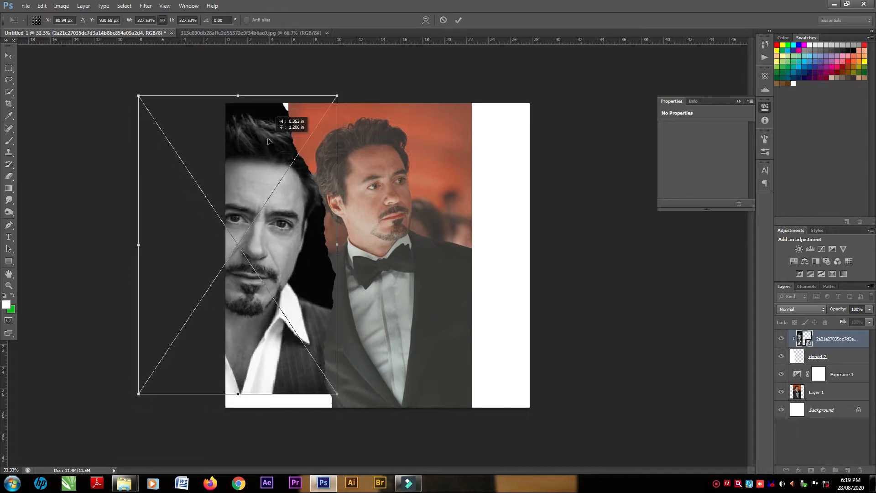
left_click_drag(135, 396, 120, 422)
key("Return")
left_click_drag(284, 278, 293, 275)
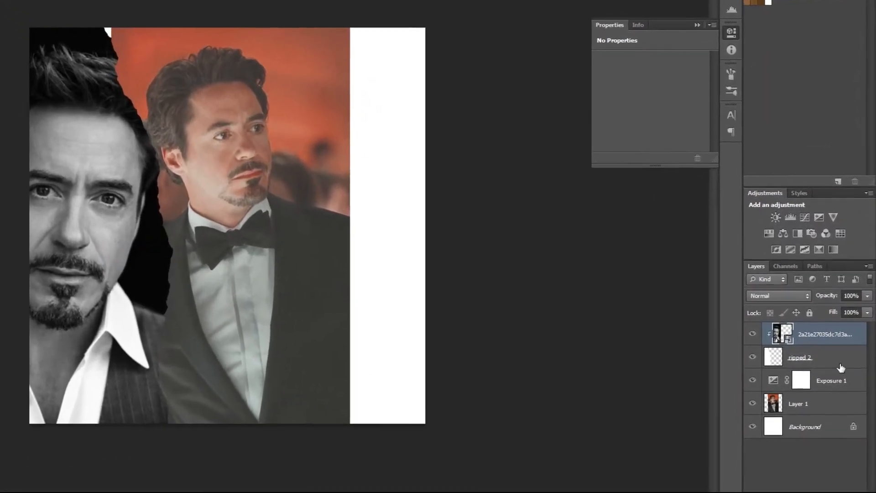
Duplicate the ripped 2 layer and warp the lower one's upper right side outward to expose a white torn edge.
left_click(835, 363)
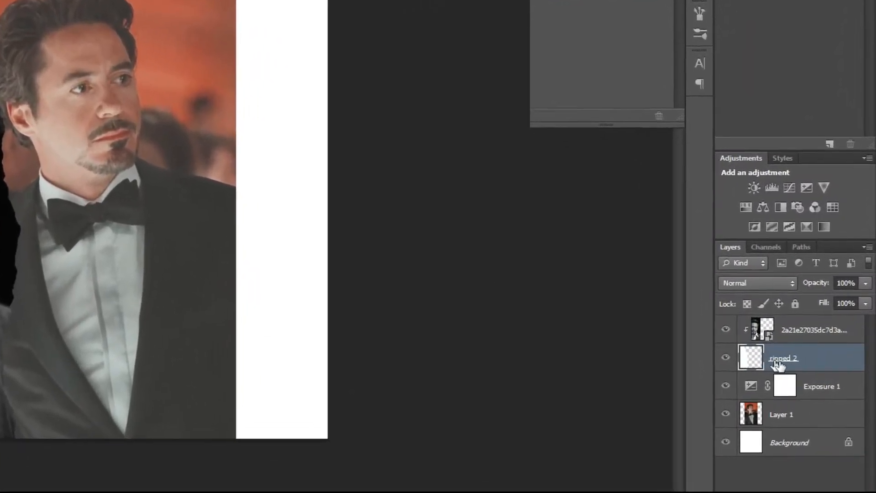
key("ctrl+j")
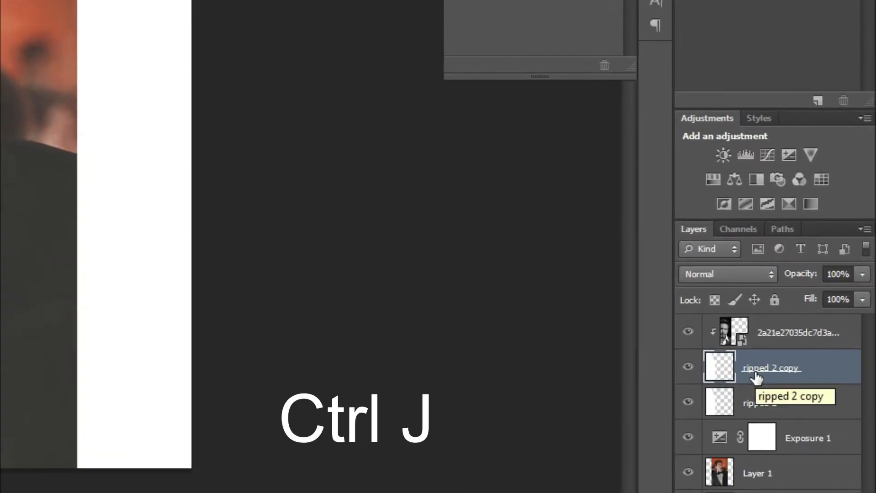
left_click(768, 404)
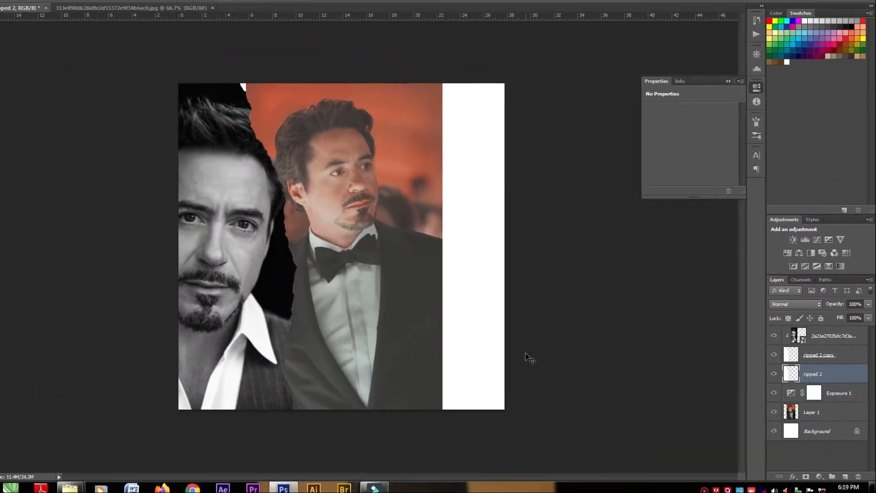
key("ctrl+t")
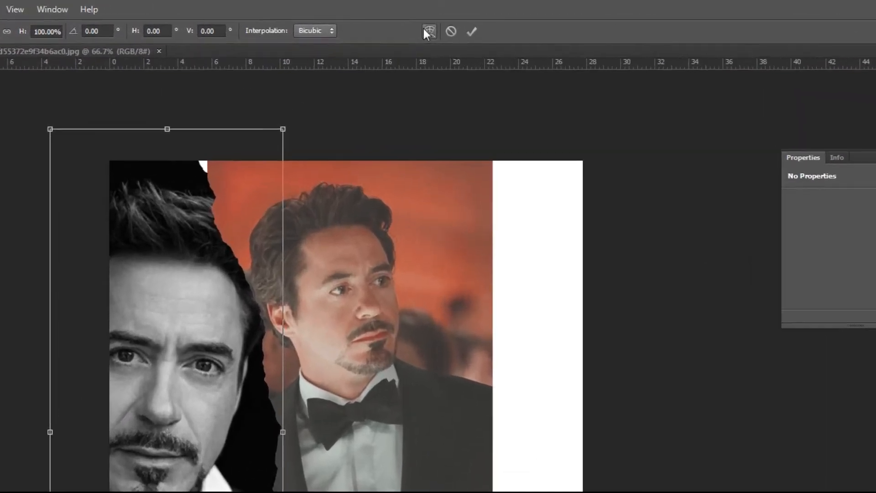
left_click(431, 20)
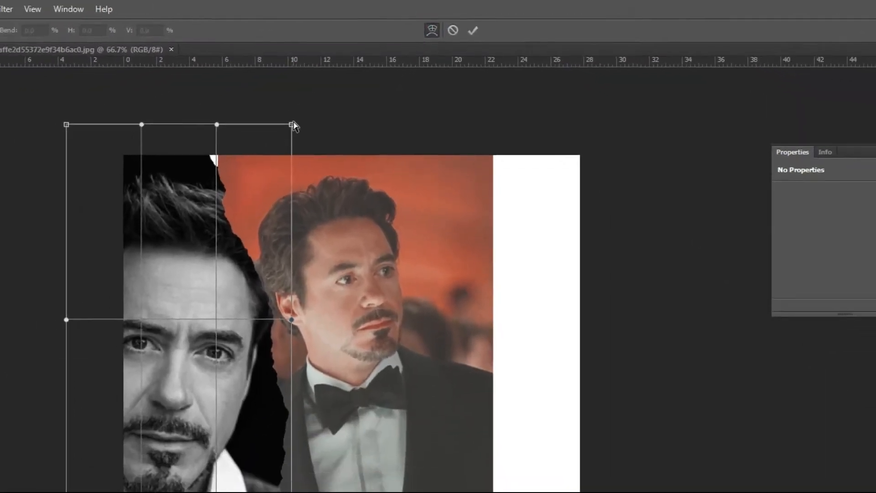
left_click_drag(245, 166, 318, 170)
left_click_drag(373, 83, 373, 84)
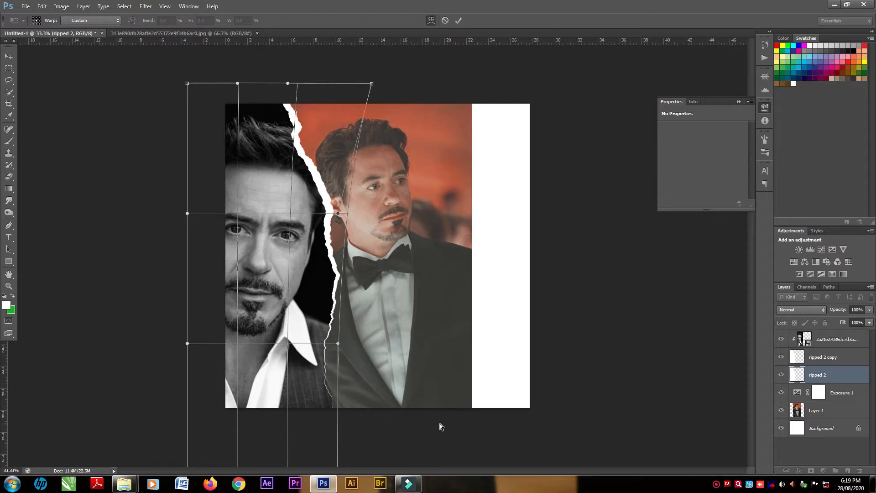
Warp the lower right corner of the bottom ripped 2 layer outward, widening the white torn edge along the poster's lower half.
key("ctrl+minus")
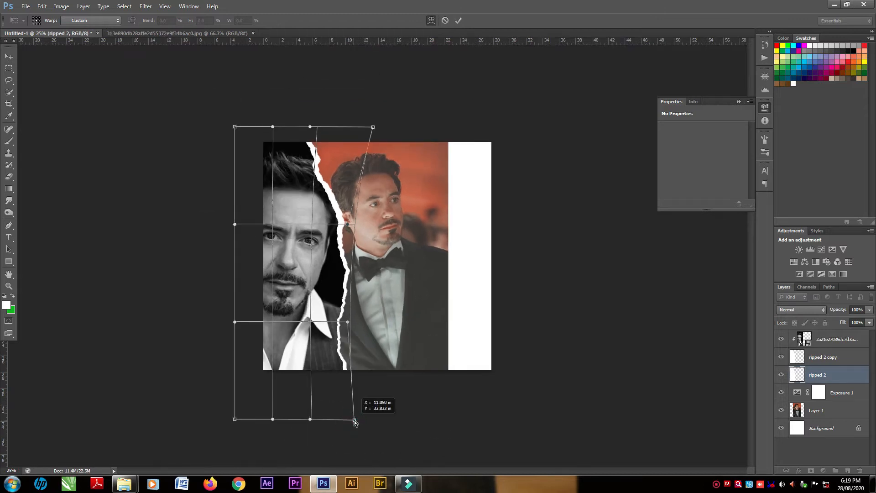
left_click_drag(367, 417, 383, 473)
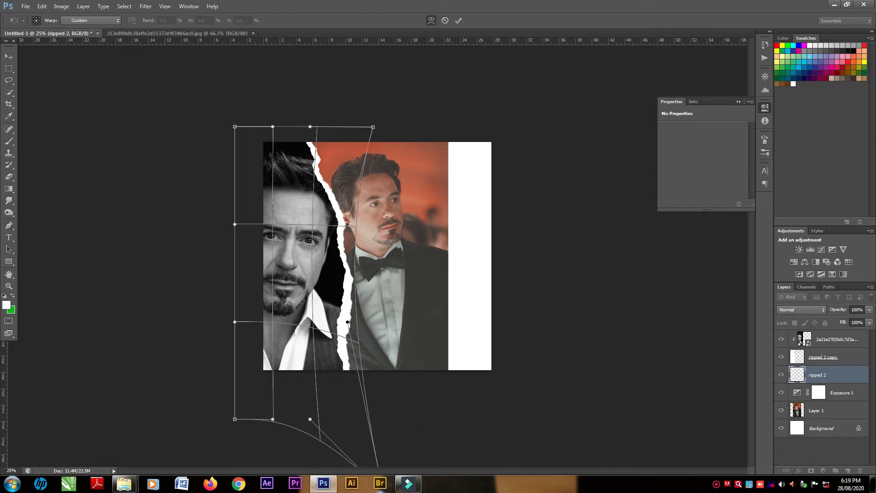
key("Escape")
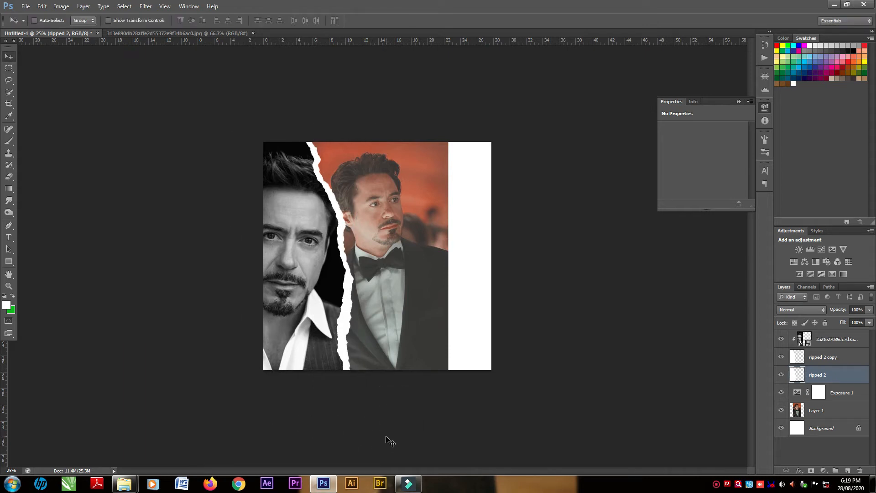
key("ctrl+plus")
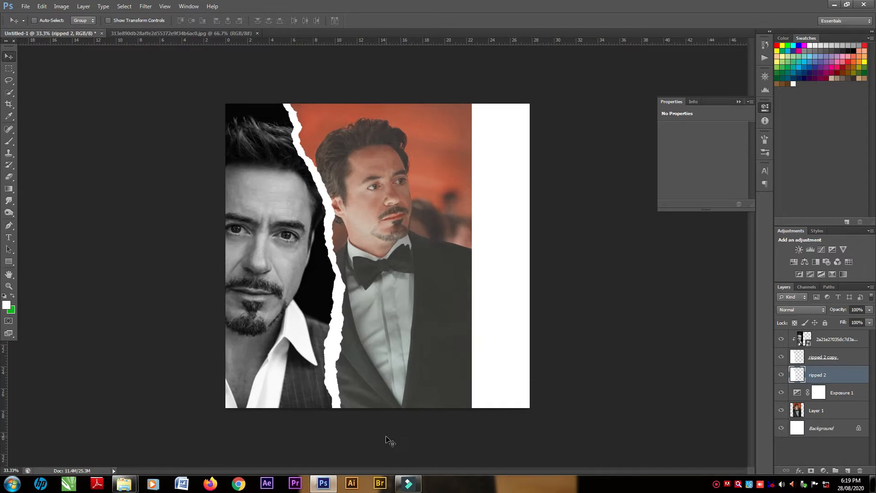
key("ctrl+plus")
key("ctrl+minus")
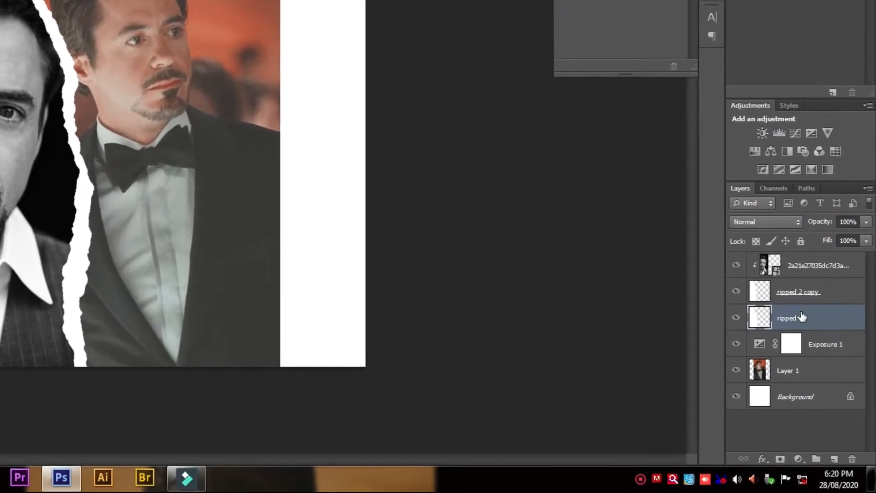
Add a drop shadow to the bottom ripped 2 layer with distance 16 px, spread 27% and size 43 px.
left_click(770, 288)
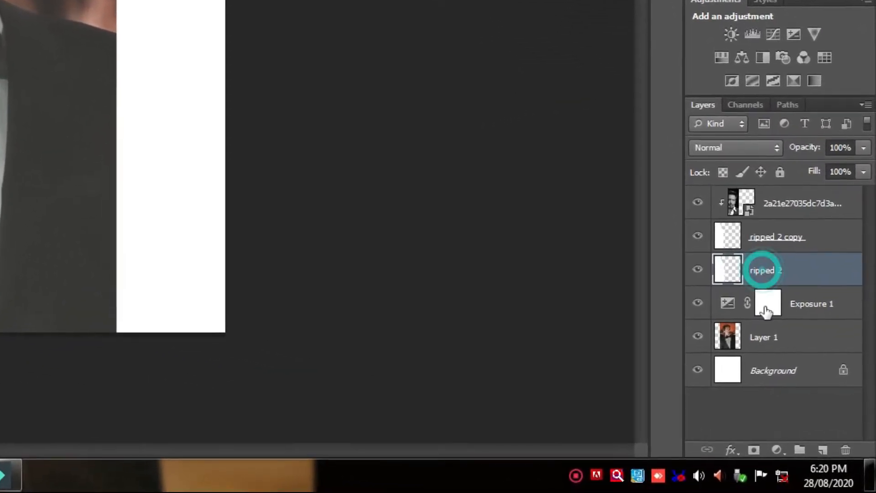
left_click(741, 452)
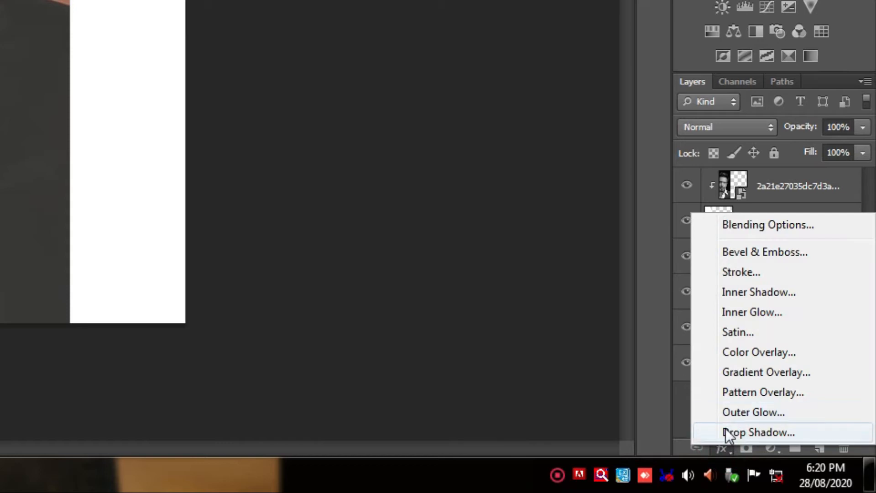
left_click(728, 433)
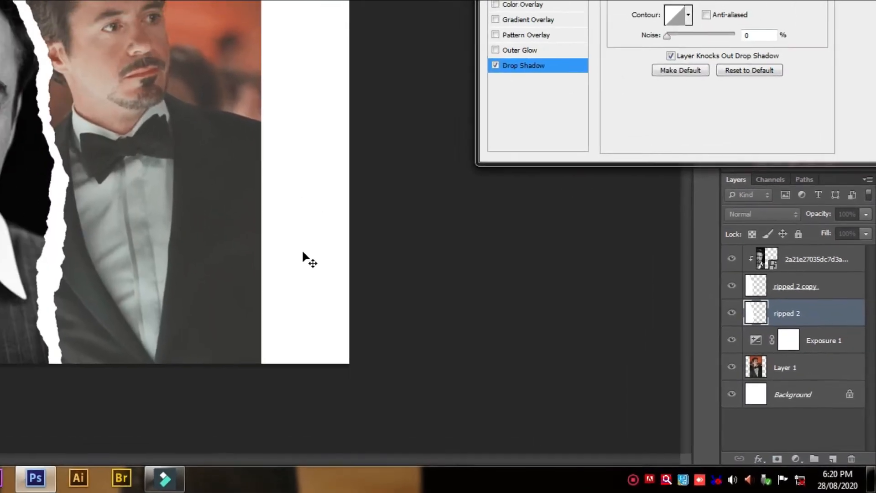
key("ctrl+plus")
key("ctrl+plus")
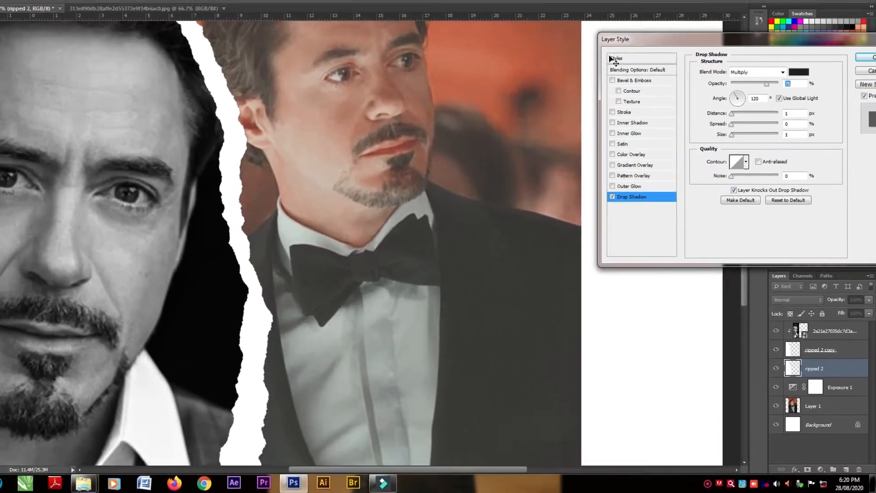
key("ctrl+plus")
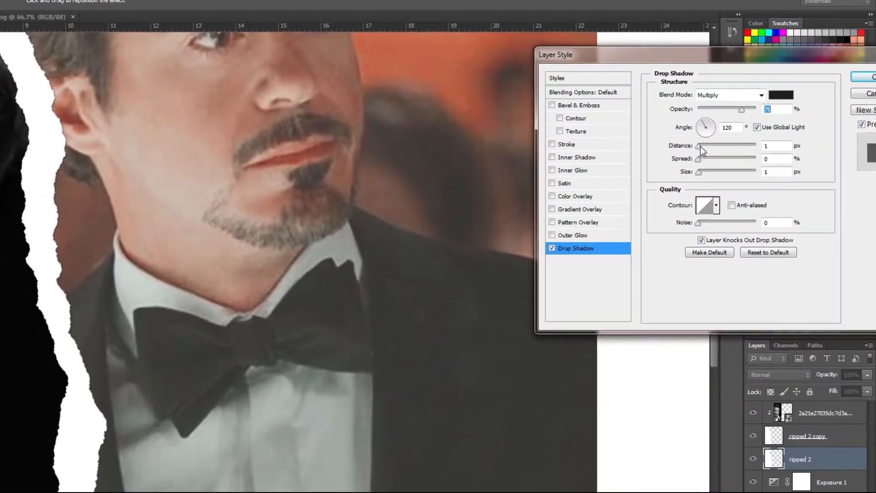
left_click_drag(729, 136, 740, 136)
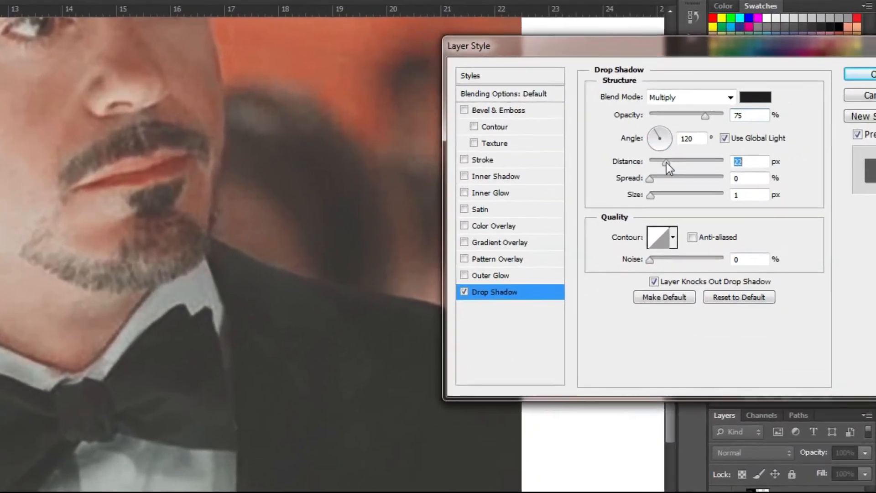
left_click_drag(669, 161, 671, 161)
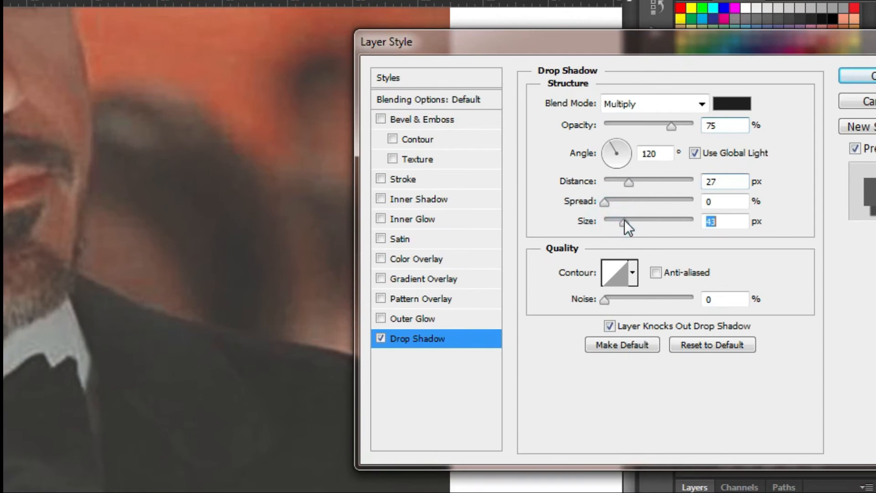
mouse_move(620, 203)
left_mouse_down()
mouse_move(632, 204)
mouse_move(625, 206)
left_mouse_up()
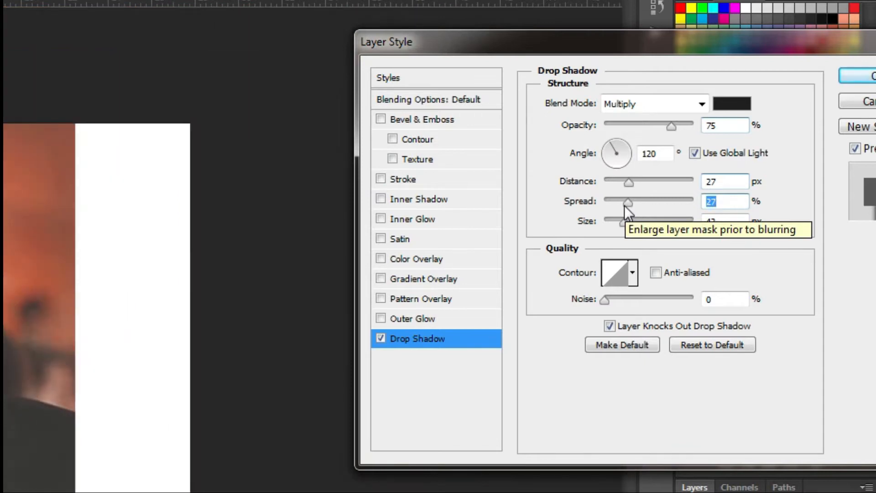
left_click_drag(627, 182, 622, 184)
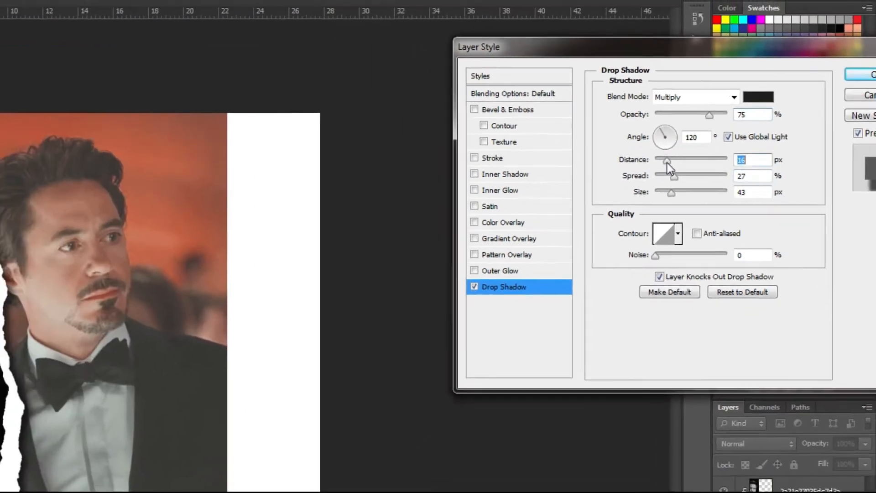
key("Return")
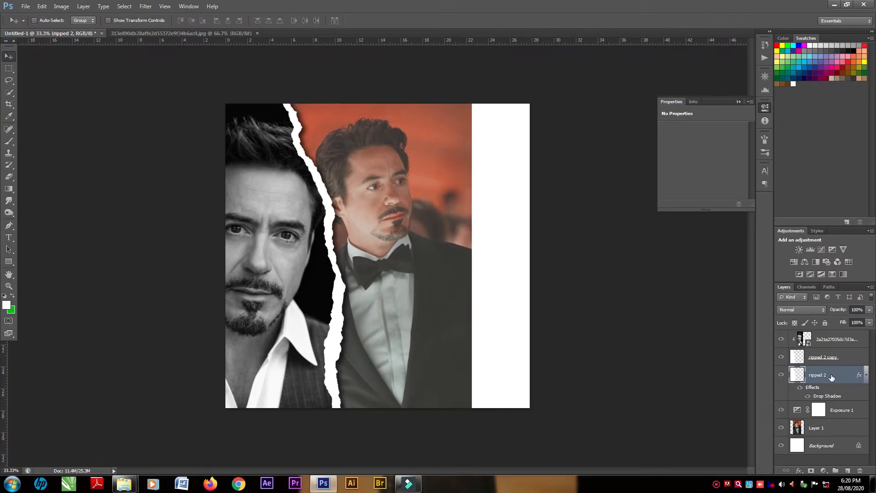
Warp the right side of the bottom ripped 2 layer inward to narrow the white torn edge along its middle and lower part.
key("ctrl+t")
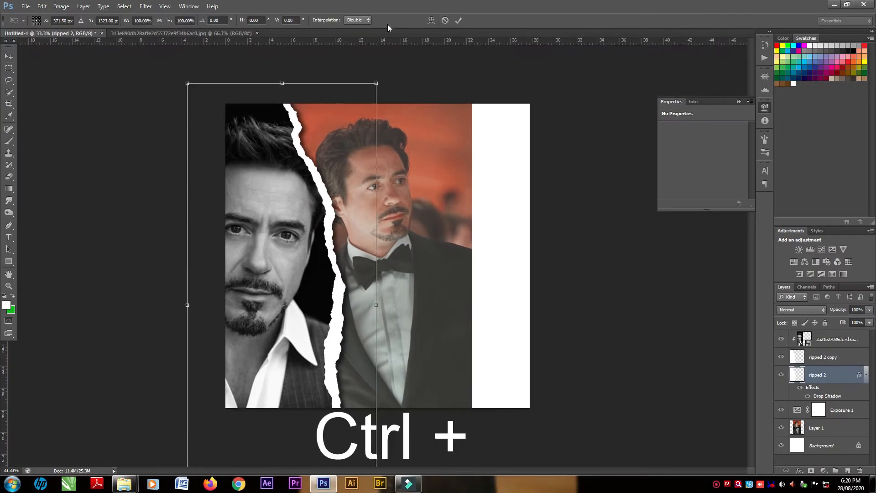
left_click(431, 21)
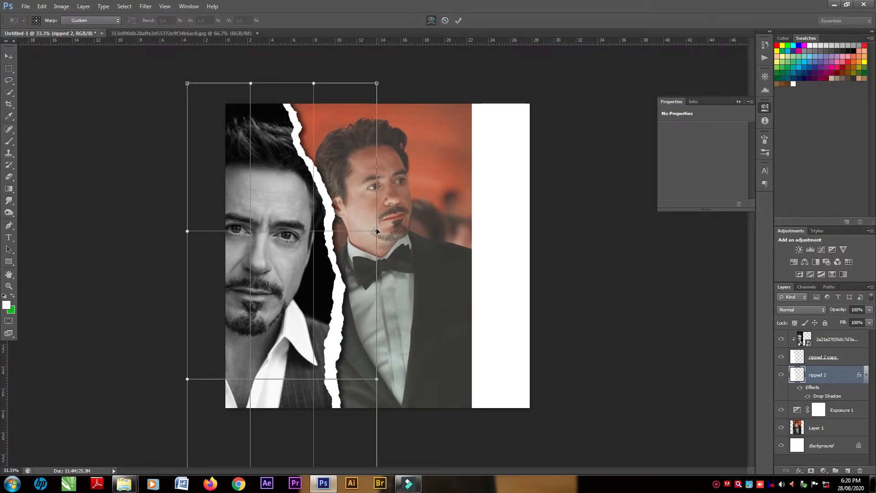
left_click_drag(374, 233, 362, 236)
left_click_drag(377, 379, 358, 388)
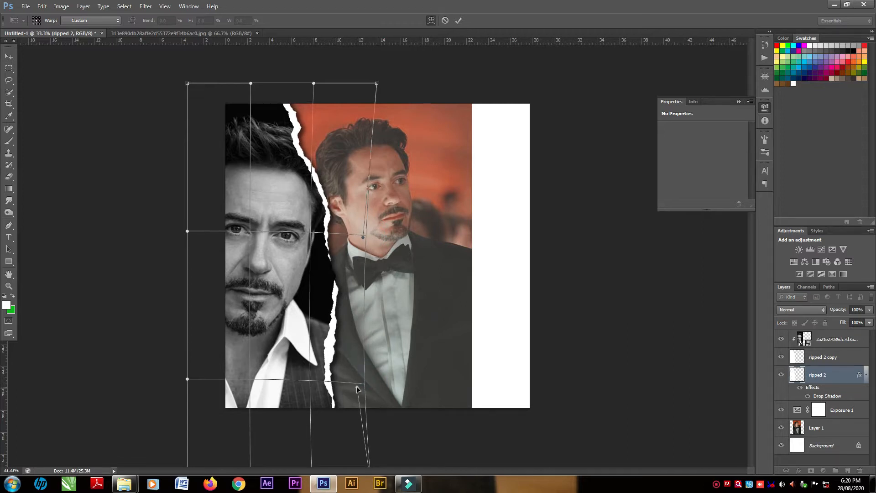
key("Return")
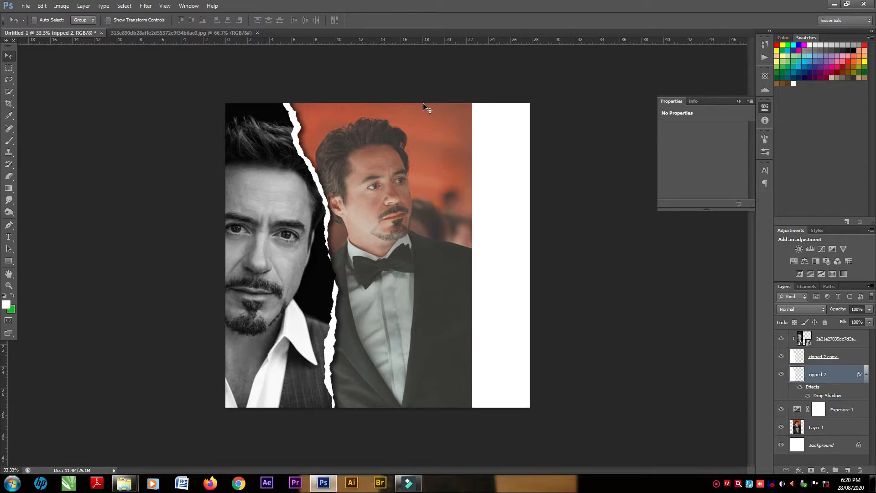
Place the ripped 4 image from the torn paper style folder into the poster document.
left_click(124, 483)
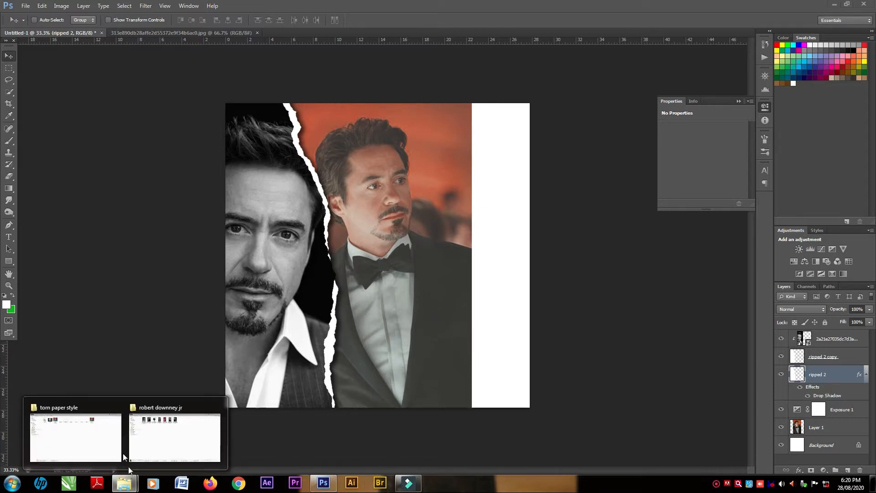
left_click(122, 436)
left_click(389, 77)
left_click(444, 81)
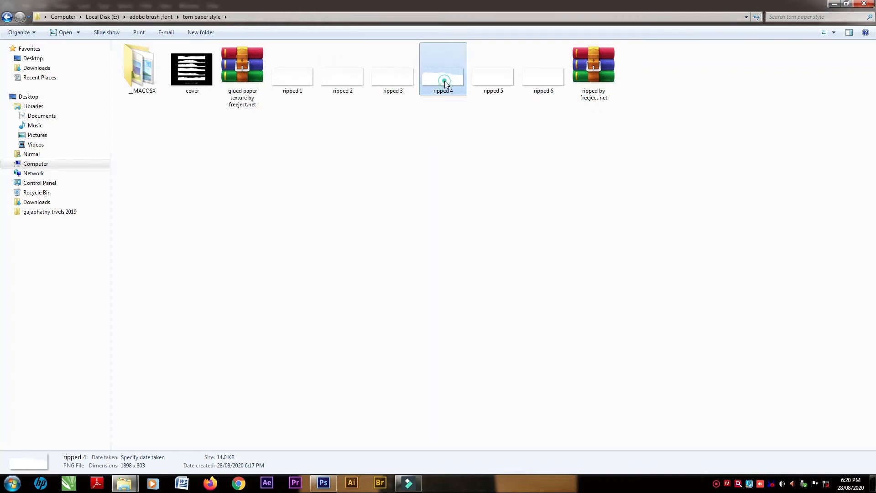
left_click_drag(447, 78, 386, 258)
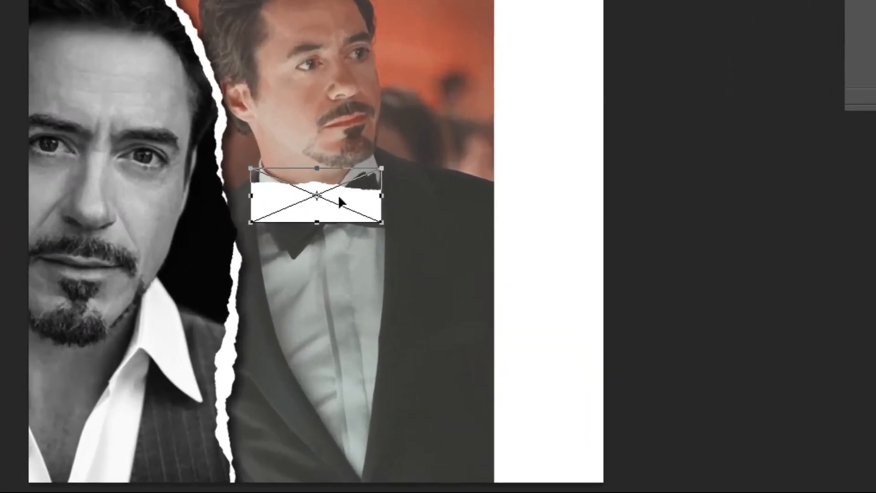
Rotate the placed ripped 4 paper 90° clockwise and flip it vertically and horizontally so its torn edge faces left.
right_click(340, 201)
left_click(431, 401)
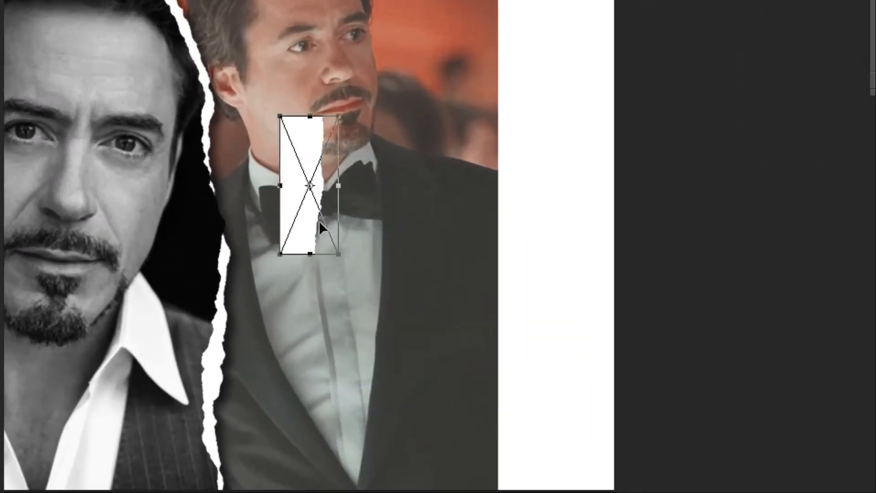
right_click(303, 138)
left_click(398, 411)
right_click(309, 162)
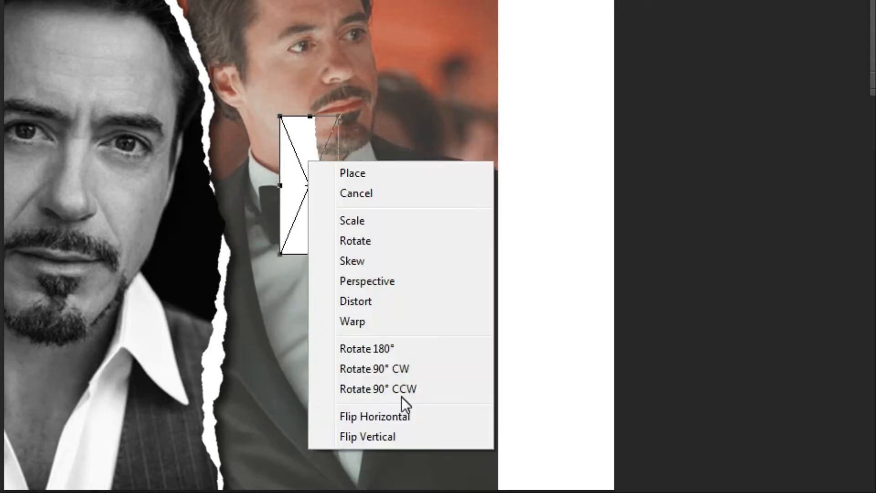
left_click(395, 417)
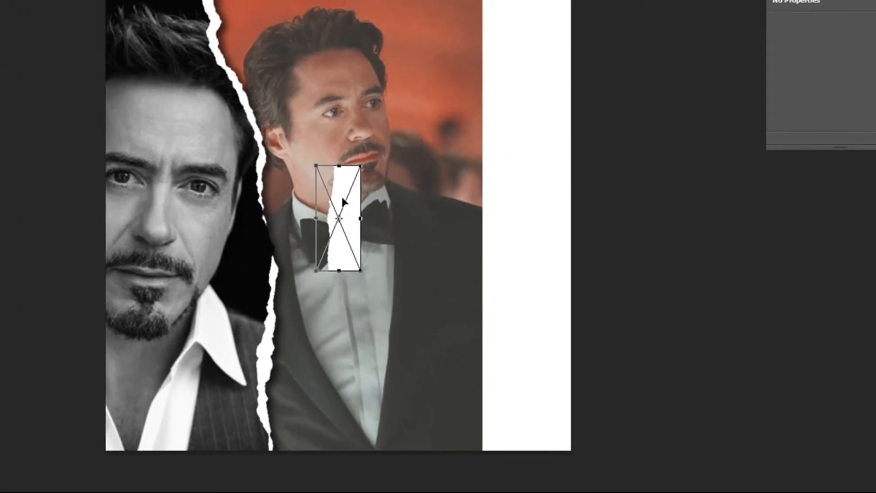
Enlarge, tilt and position the ripped 4 paper so its torn edge runs down the poster's right third beside the tuxedo portrait.
left_click_drag(369, 275, 479, 485)
left_click_drag(472, 445, 525, 482)
left_click_drag(446, 277, 454, 145)
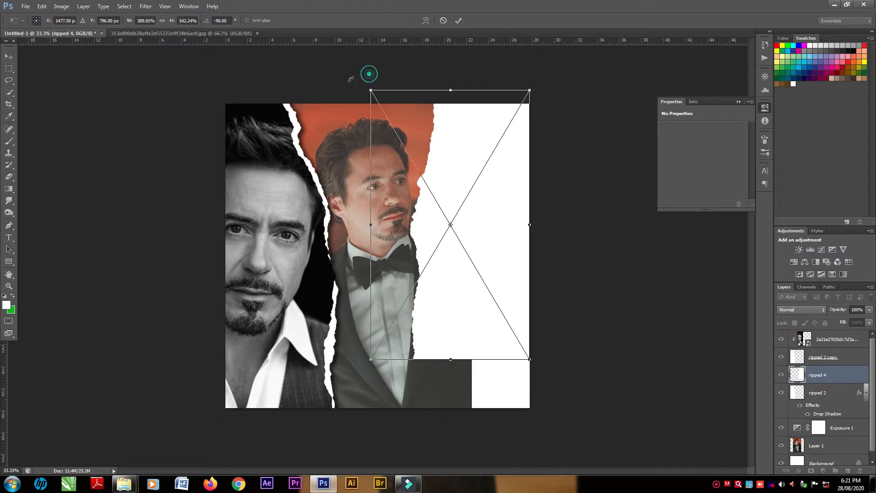
left_click_drag(351, 79, 323, 98)
left_click_drag(512, 221, 523, 220)
left_click_drag(567, 339, 620, 403)
left_click_drag(517, 254, 503, 257)
key("Return")
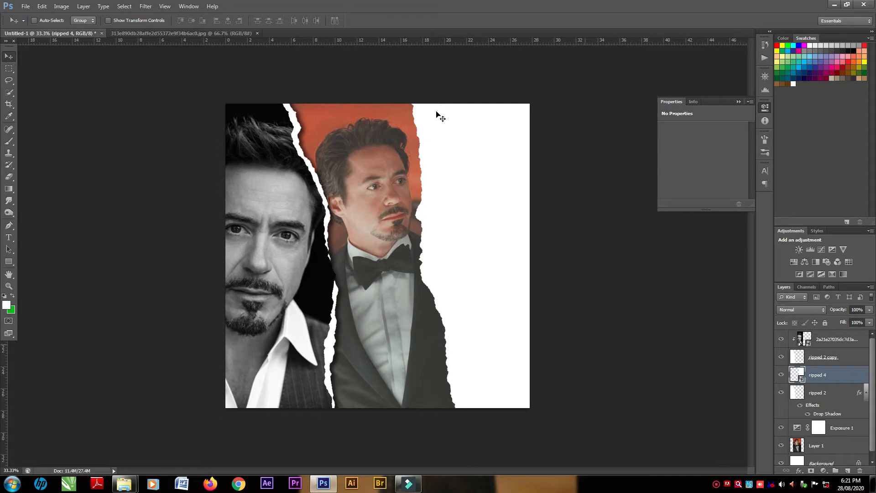
Rasterize the ripped 4 layer and brush white over its right side to fill out the paper to the poster's edge.
left_click(8, 141)
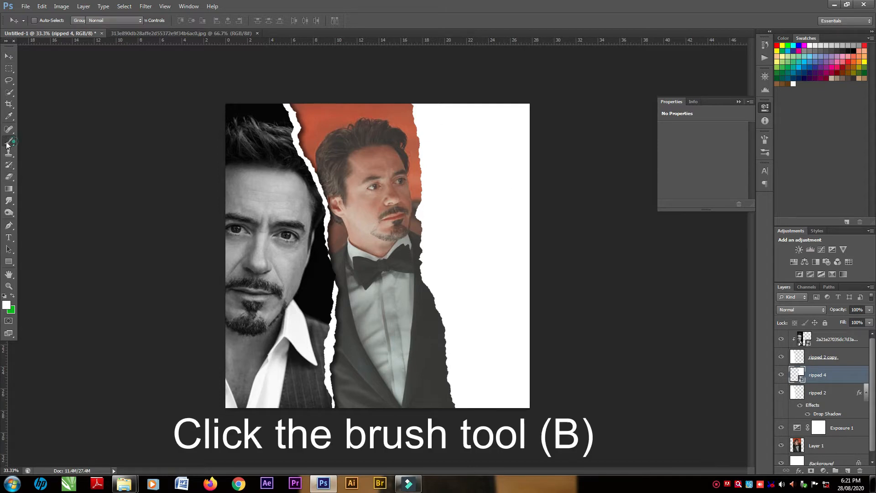
left_click(456, 184)
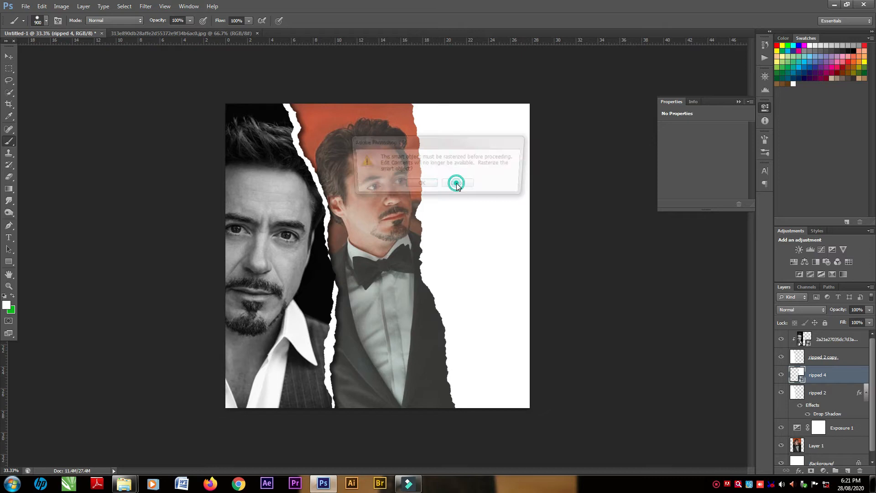
left_click(416, 185)
mouse_move(510, 133)
left_mouse_down()
mouse_move(552, 96)
mouse_move(568, 171)
mouse_move(572, 305)
mouse_move(562, 364)
left_mouse_up()
mouse_move(566, 426)
left_mouse_down()
mouse_move(603, 420)
mouse_move(474, 296)
mouse_move(510, 303)
left_mouse_up()
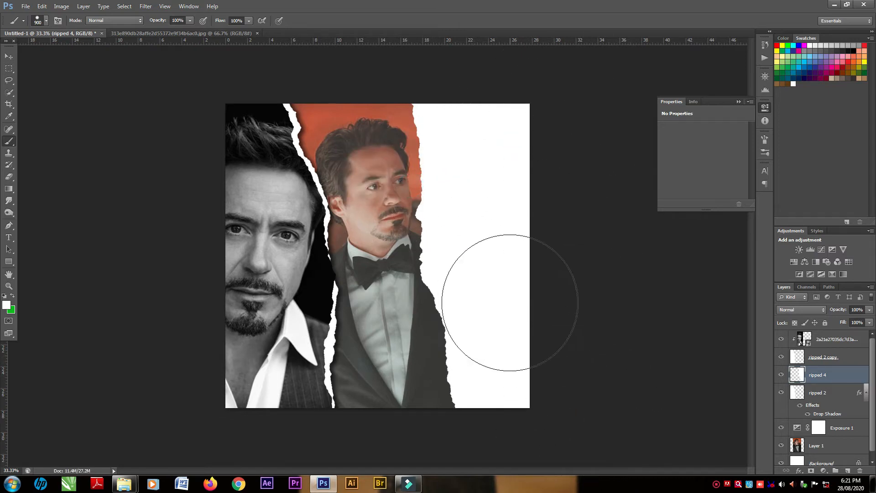
left_click(10, 56)
Place the photo of the man walking in a dark suit and sunglasses above the ripped 4 layer.
mouse_move(124, 483)
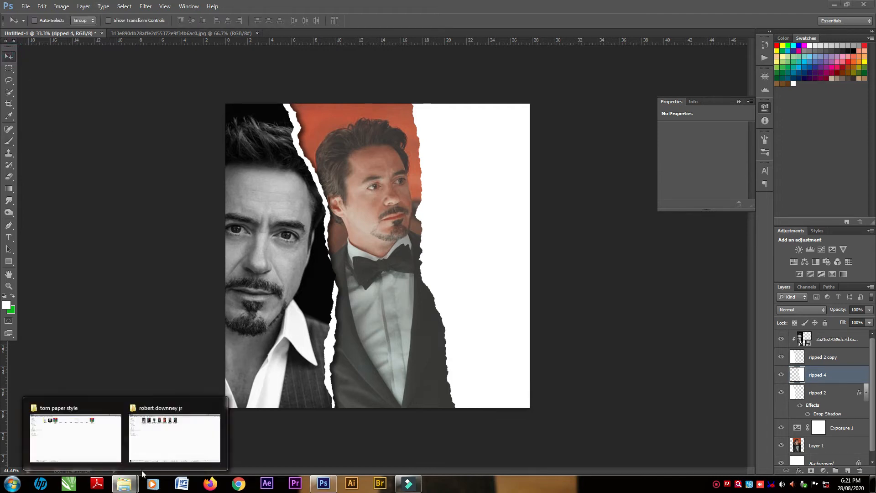
left_click(164, 439)
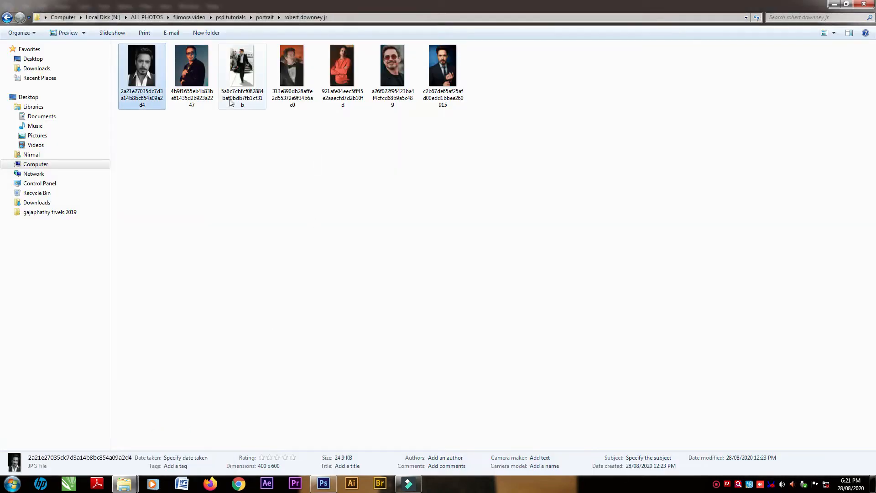
left_click(233, 71)
left_click_drag(236, 73, 433, 238)
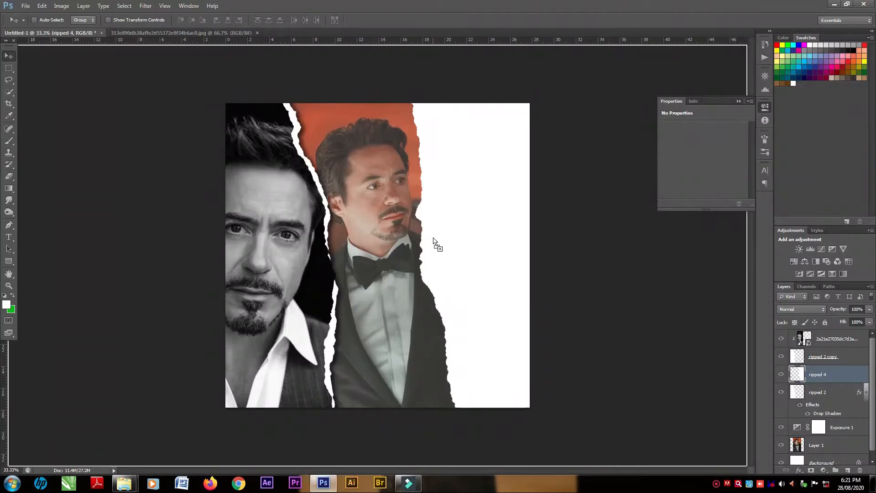
Scale and position the walking-man photo so it covers the full height of the ripped 4 paper on the poster's right side.
left_click_drag(369, 196, 443, 113)
left_click_drag(491, 245, 573, 425)
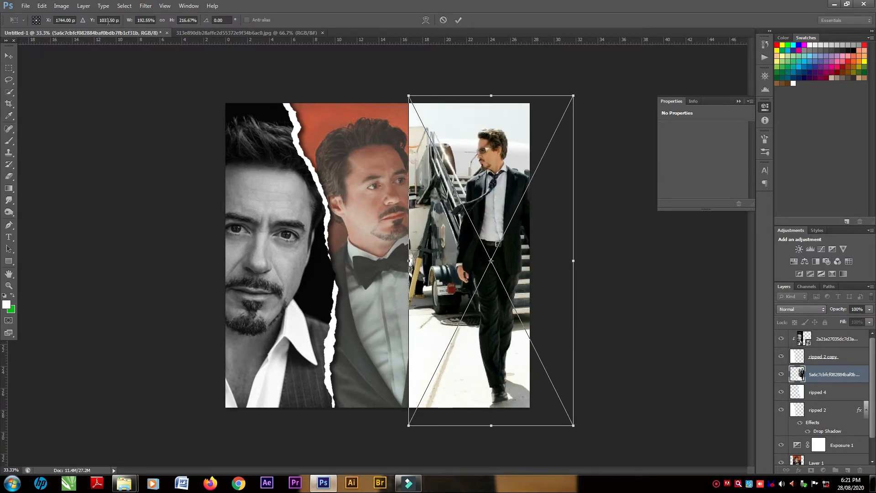
left_click(162, 22)
left_click_drag(479, 218, 478, 208)
left_click_drag(572, 396, 582, 414)
key("Return")
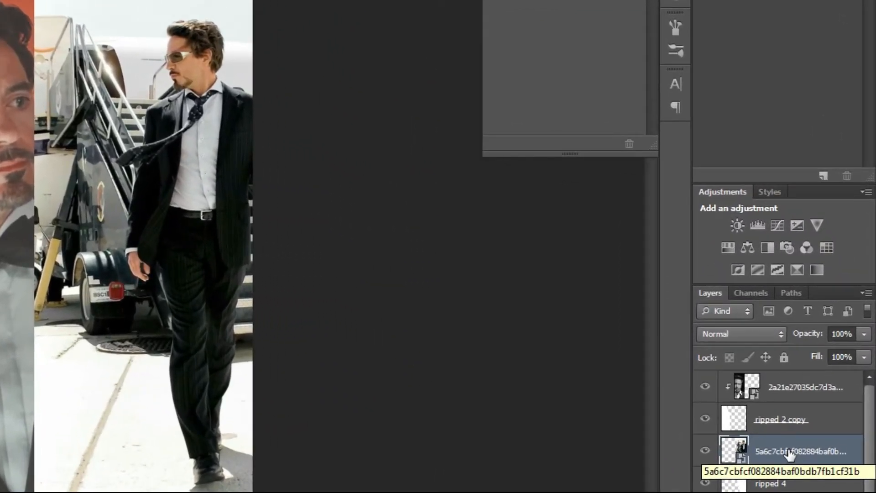
Clip the walking-man photo to the ripped 4 paper and duplicate the ripped 4 layer.
right_click(816, 396)
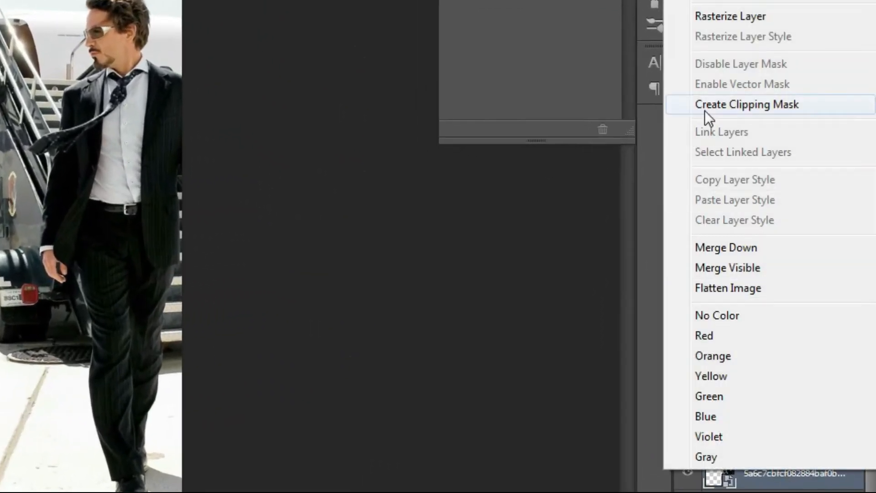
left_click(705, 111)
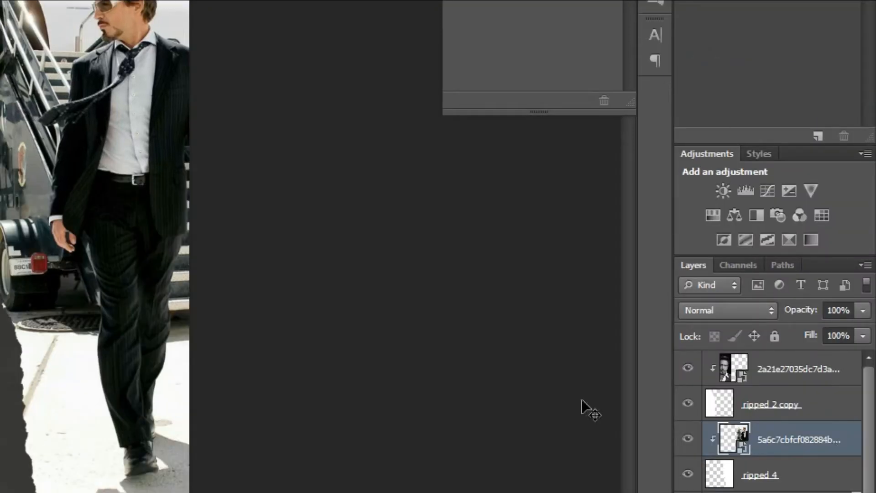
left_click(772, 479)
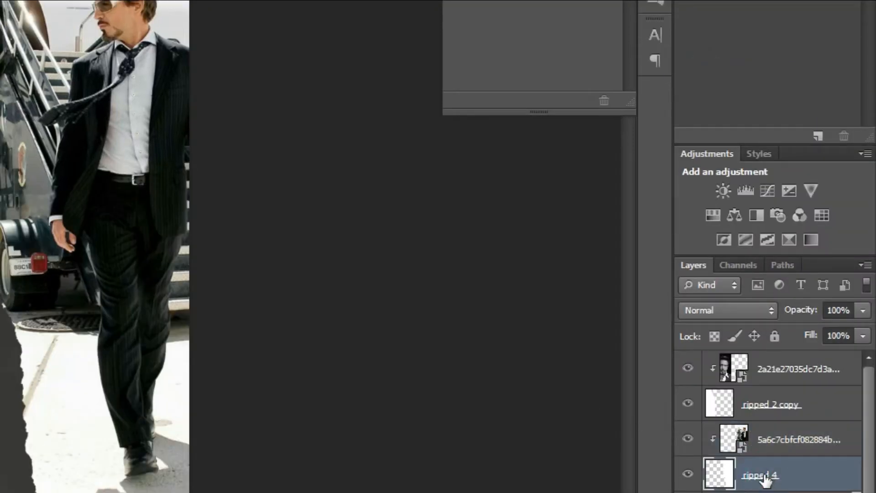
key("ctrl+j")
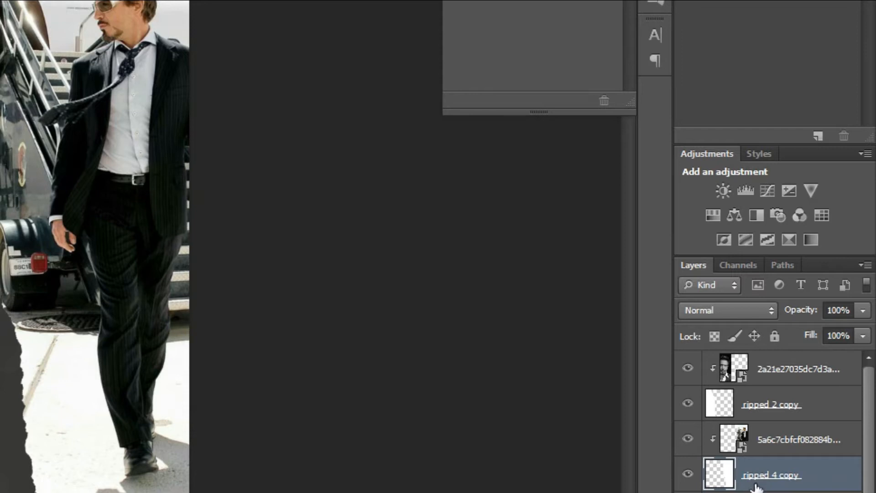
Warp the left corners of the lower ripped 4 layer outward to expose a white torn edge beside the walking-man photo.
left_click(756, 490)
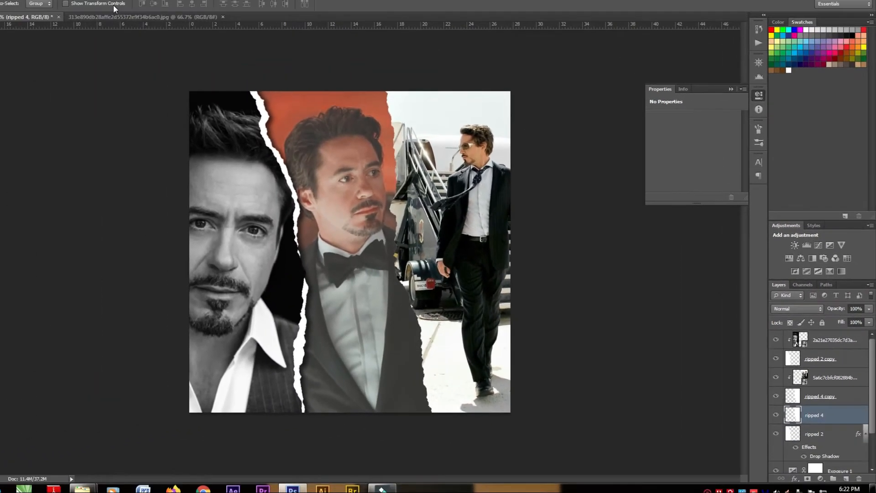
key("ctrl+t")
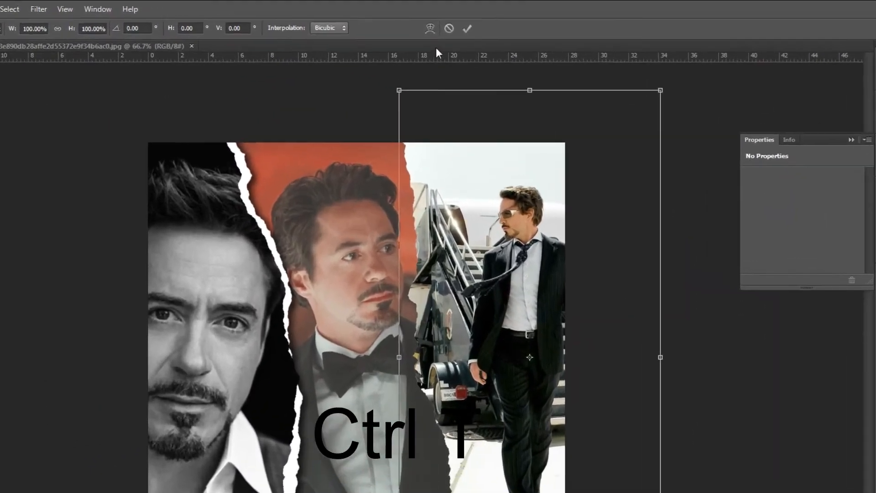
left_click(431, 23)
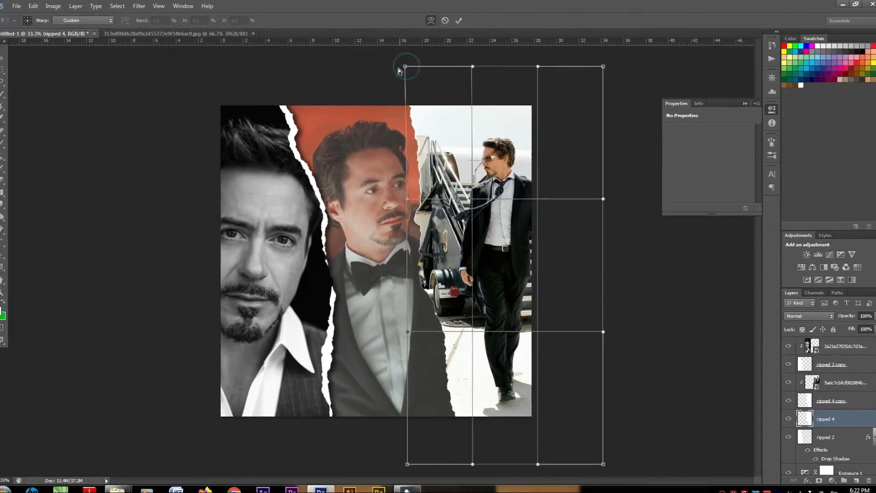
left_click_drag(392, 94, 378, 100)
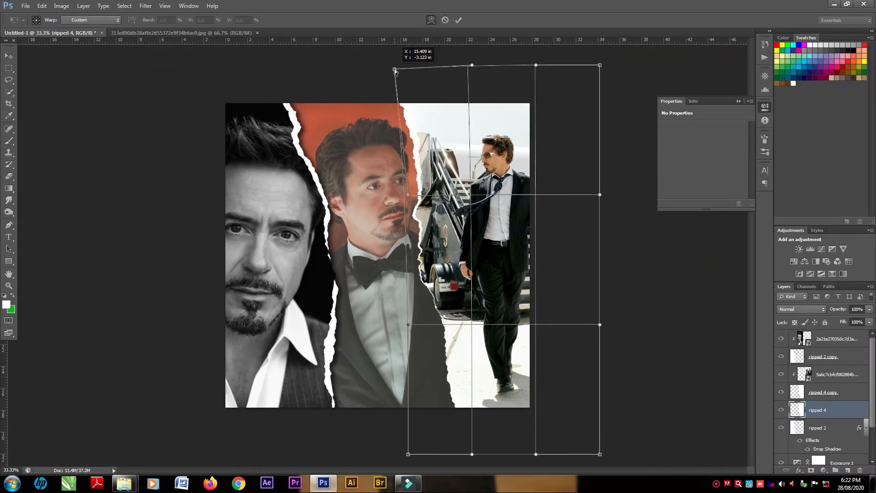
left_click_drag(408, 455, 384, 464)
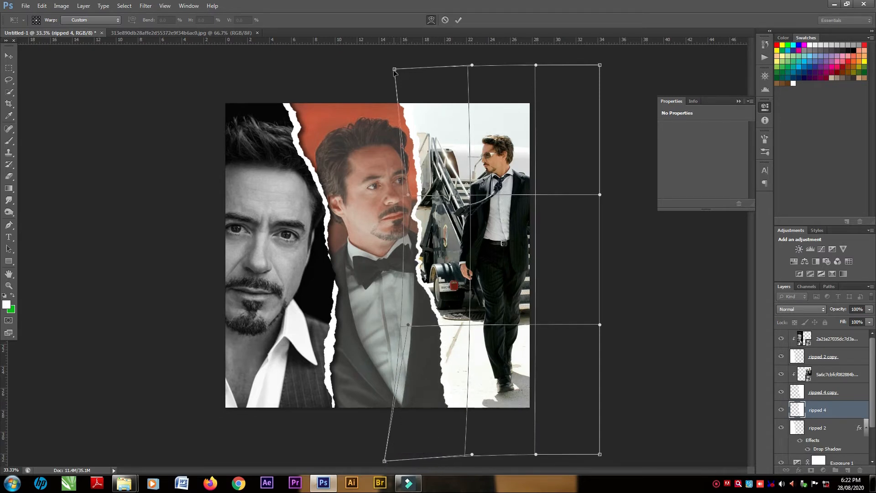
left_click_drag(394, 70, 405, 67)
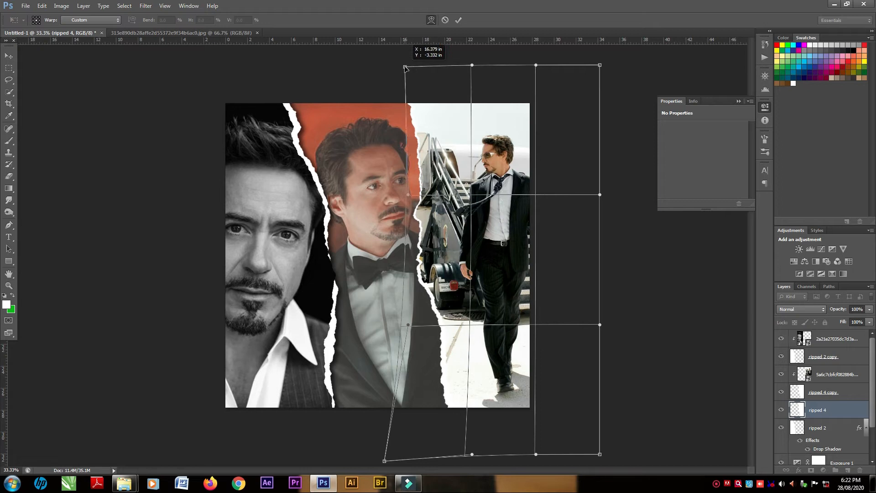
key("Return")
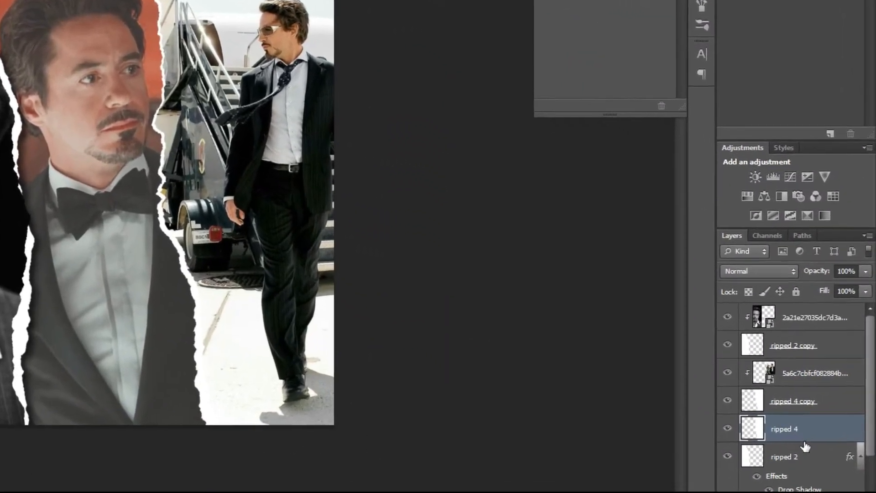
Add a drop shadow to the lower ripped 4 layer with distance 22 px, spread 3% and size 128 px.
double_click(817, 418)
double_click(834, 436)
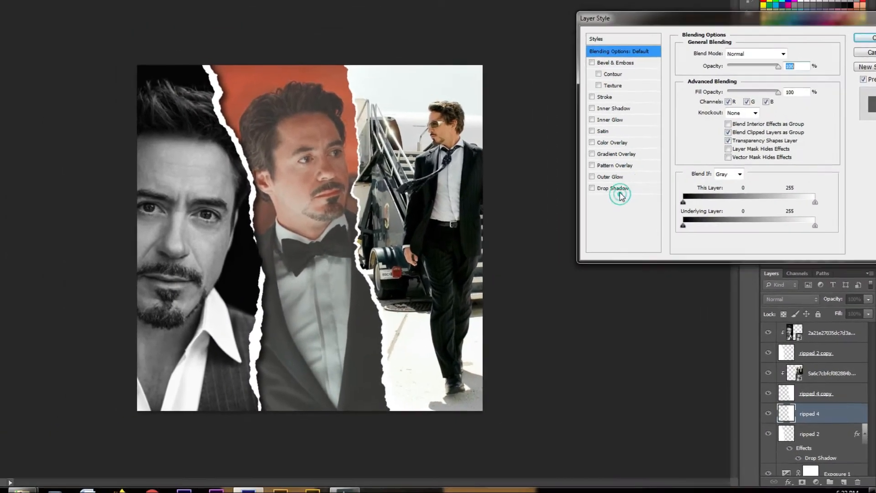
left_click(493, 100)
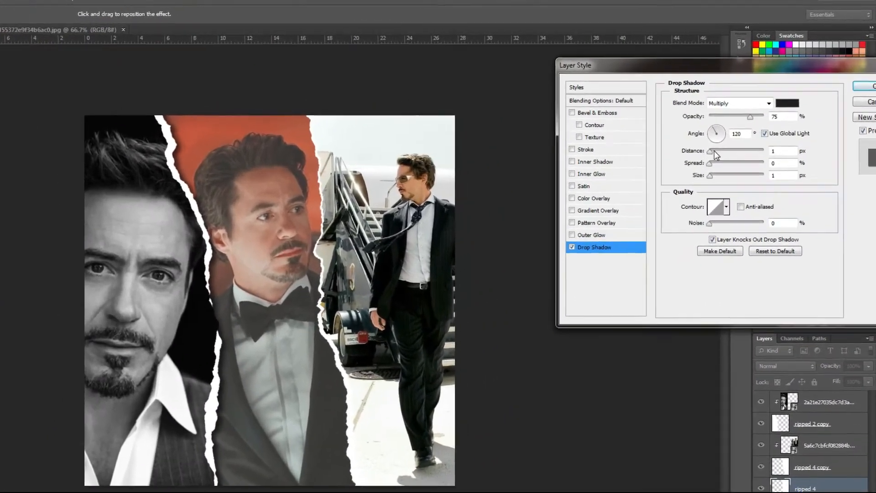
left_click_drag(726, 142, 746, 142)
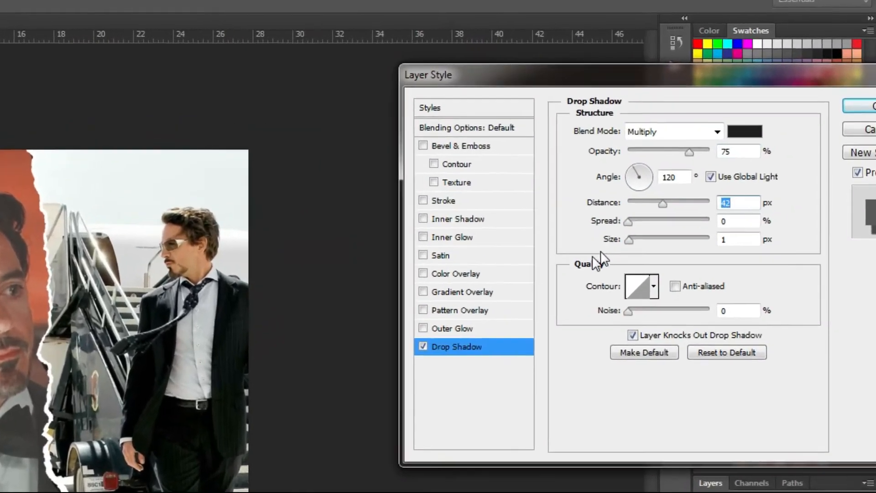
key("ctrl+plus")
key("ctrl+plus")
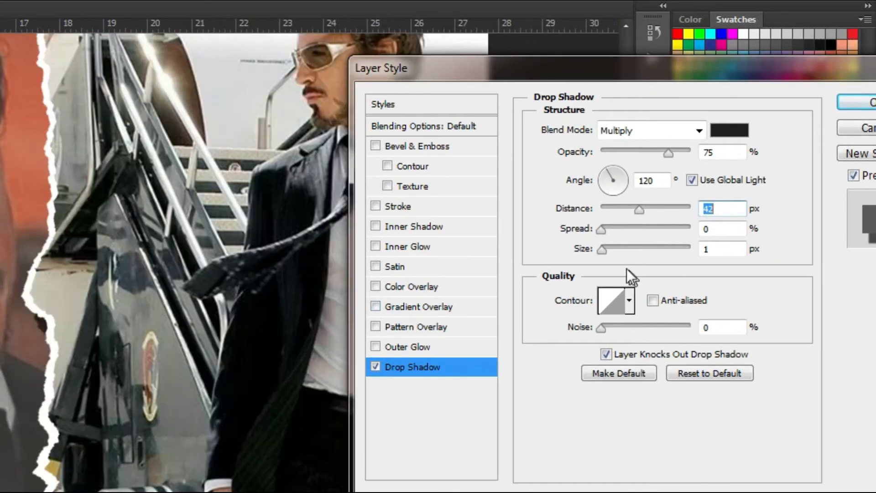
left_click_drag(612, 254, 650, 245)
left_click(606, 226)
left_click_drag(630, 222, 615, 234)
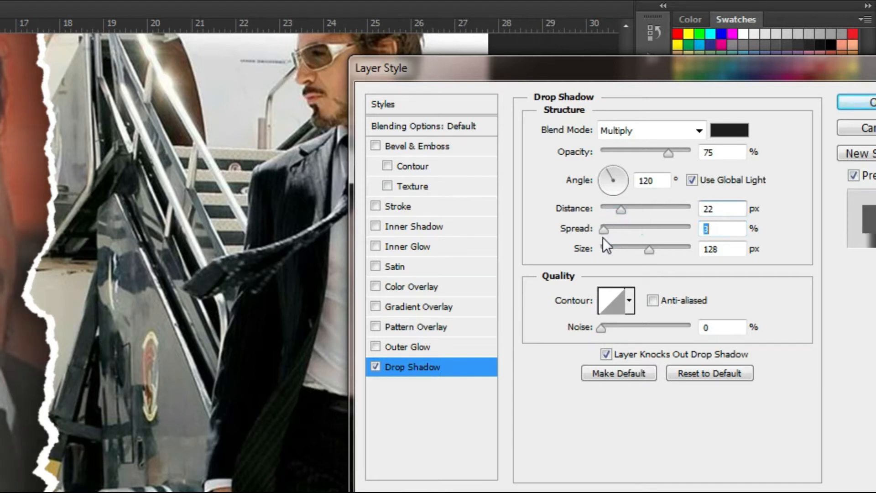
key("Return")
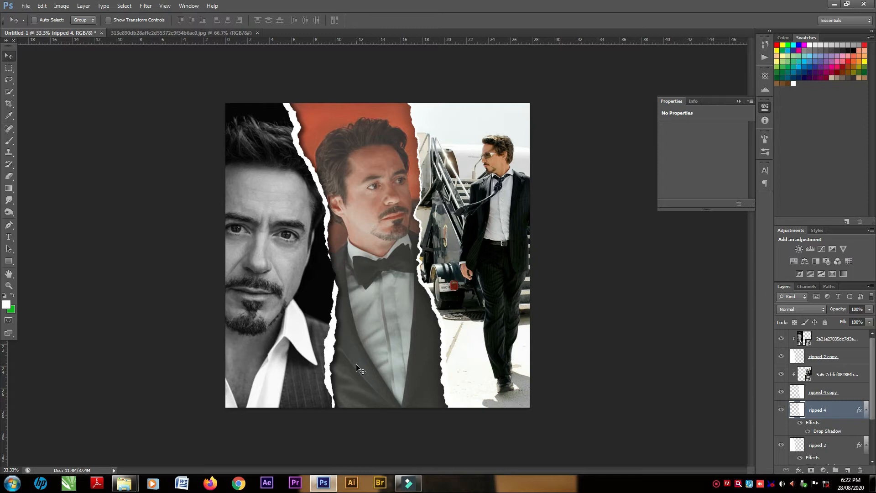
Add the text FASHION directly above Layer 1, over the lower part of the bow-tie photo.
left_click(835, 340)
key("t")
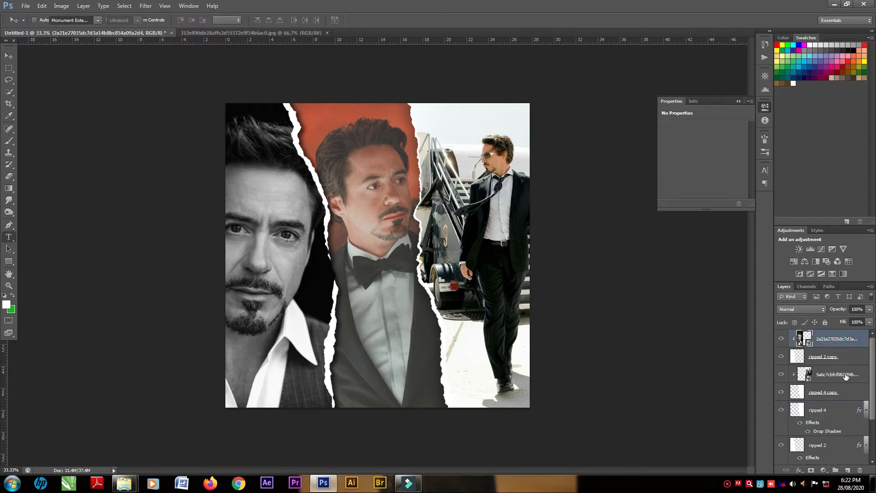
left_click_drag(874, 357, 874, 387)
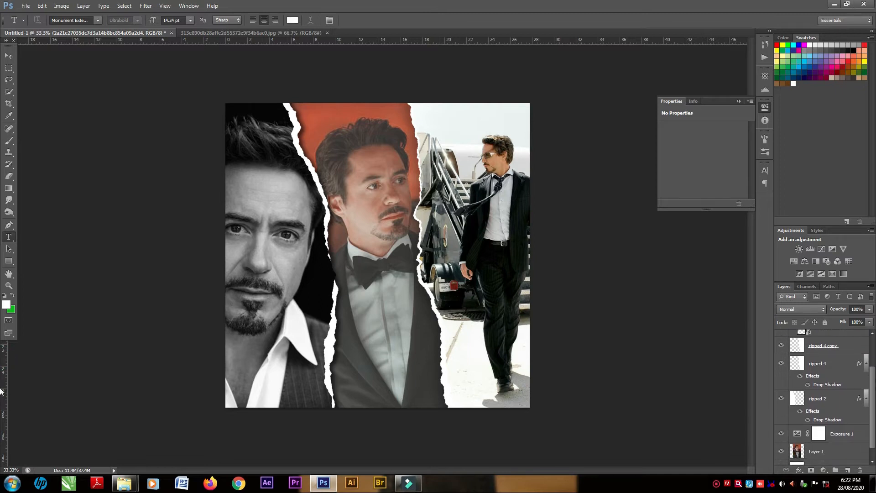
left_click(818, 450)
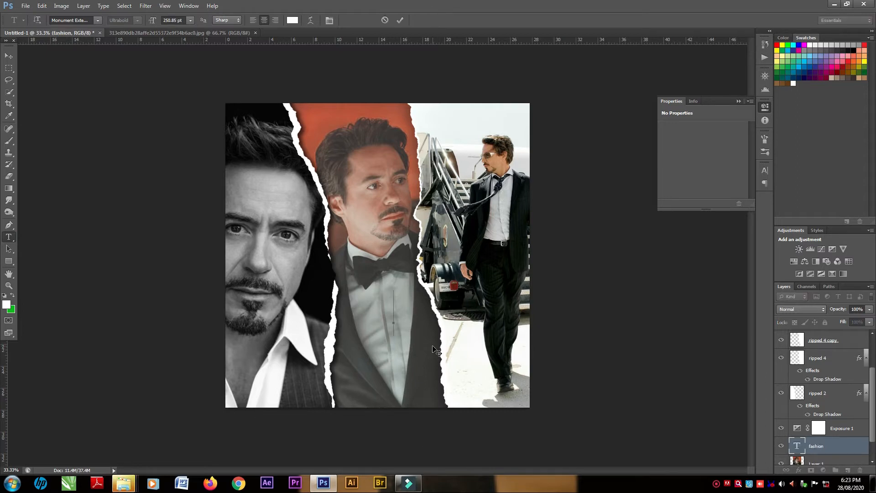
type("S")
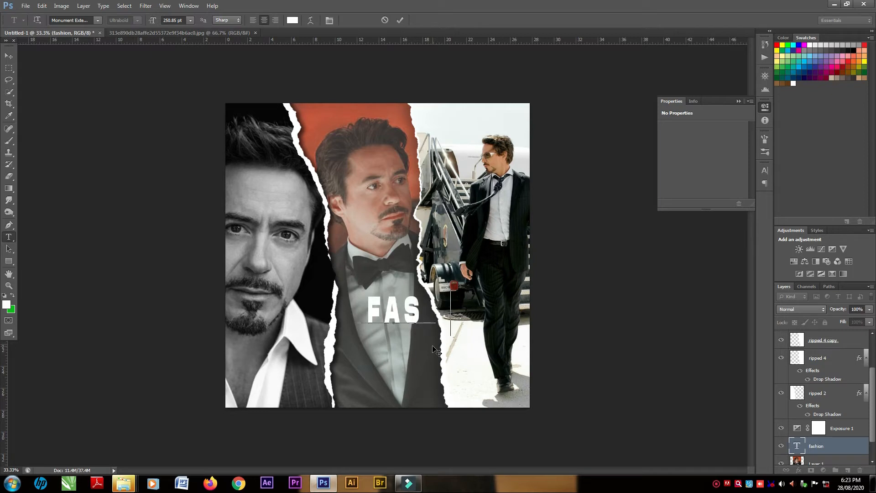
type("HIO")
Change the FASHION text's font to Futura-Bold.
key("ctrl+a")
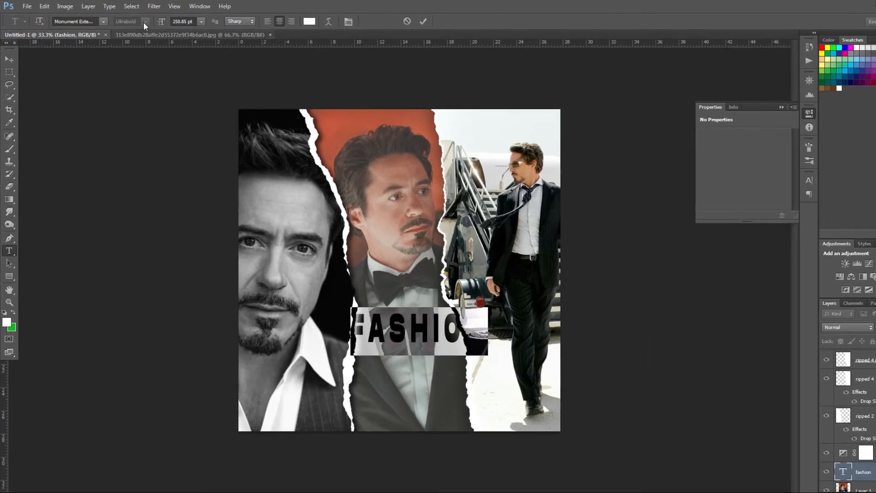
left_click(84, 20)
type("F")
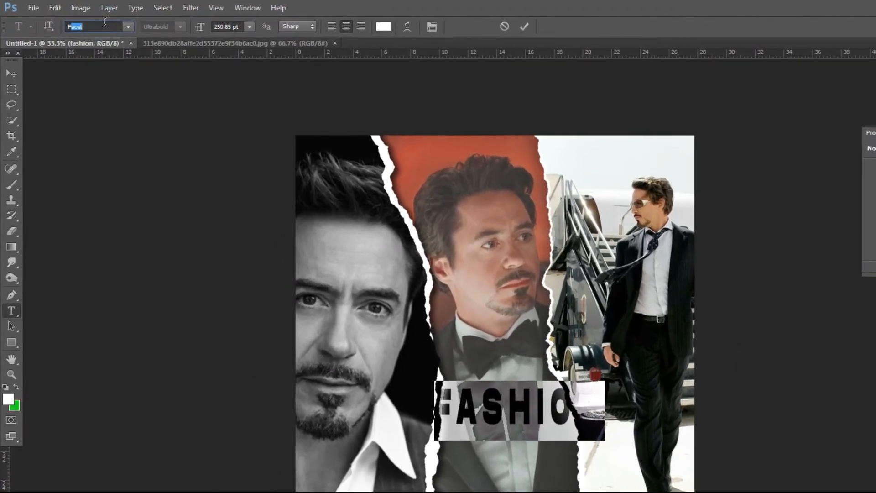
type("utura Bk BT")
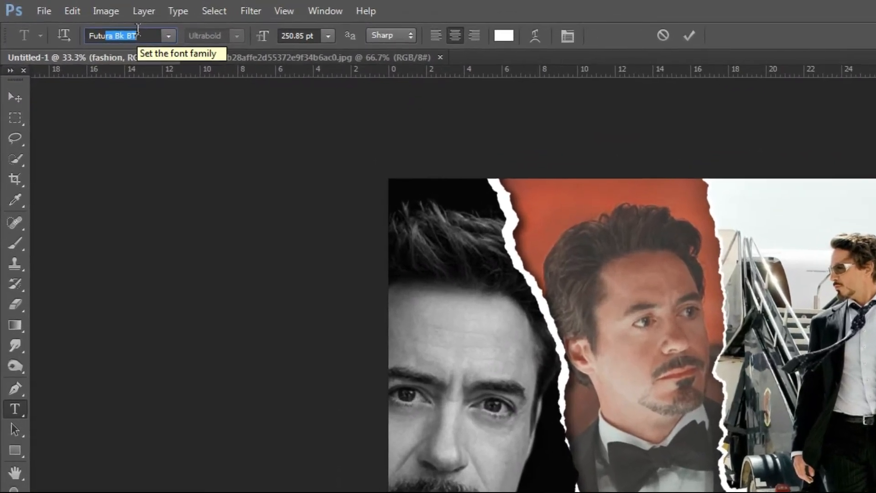
key("Return")
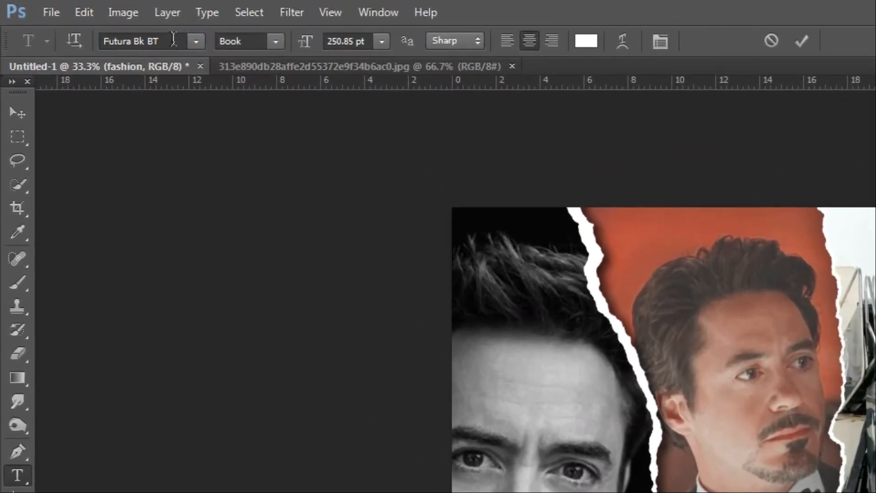
left_click(196, 41)
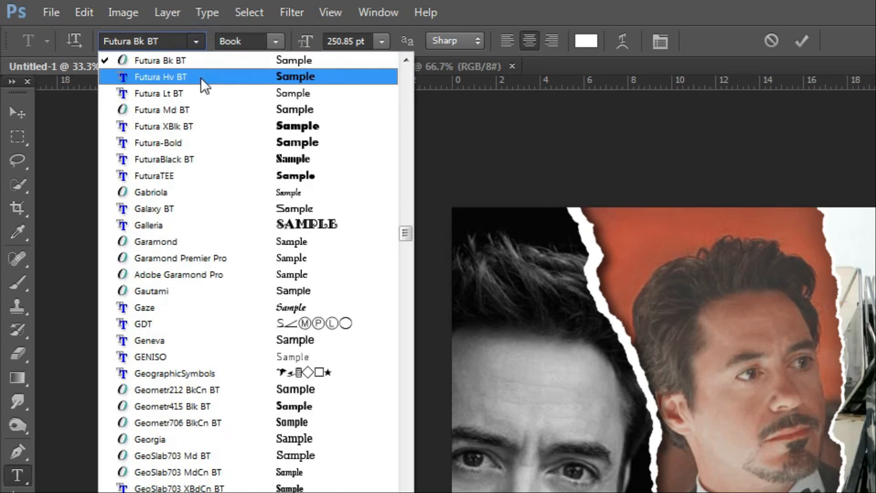
left_click(185, 142)
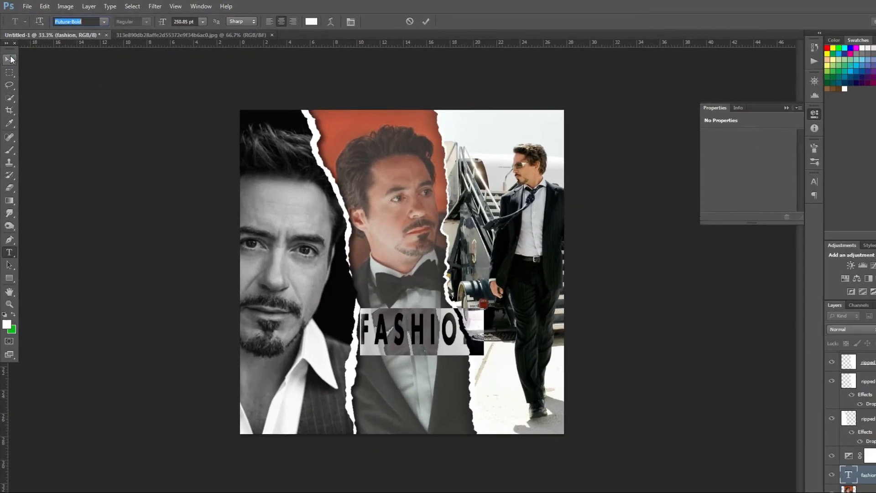
left_click(12, 59)
Squash the FASHION text vertically to a size of about 135 pt.
key("ctrl+t")
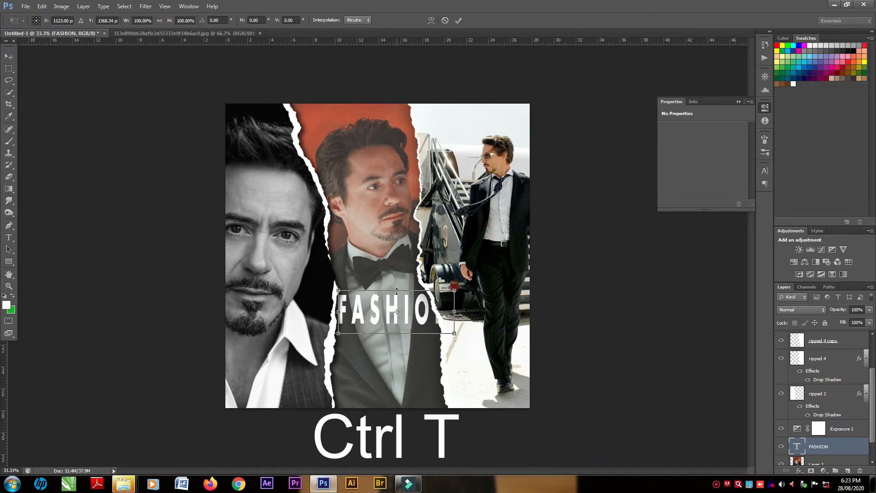
left_click_drag(397, 291, 403, 314)
key("Return")
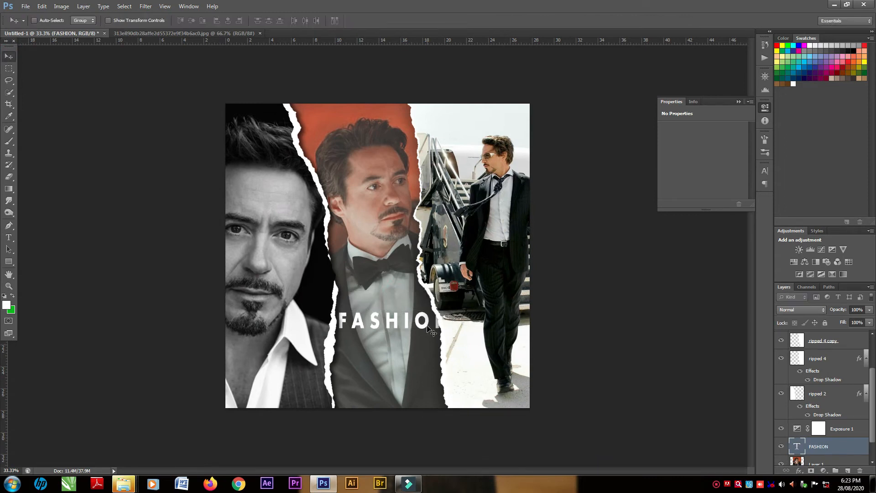
Set the tracking of the whole FASHION text to 0.
key("t")
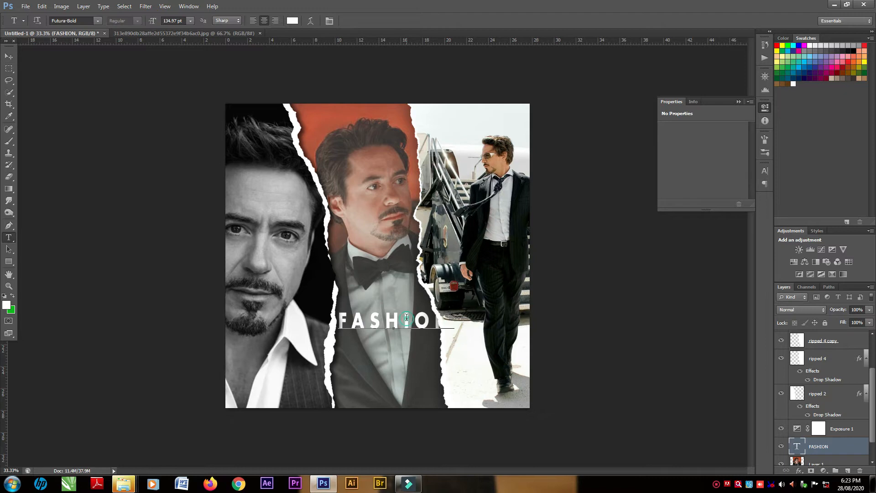
left_click(407, 317)
key("ctrl+a")
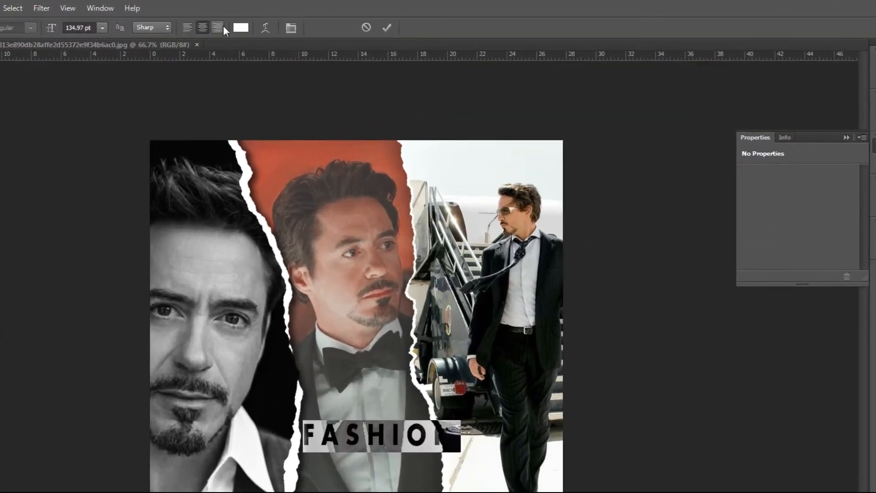
left_click(291, 28)
left_click_drag(846, 271, 625, 274)
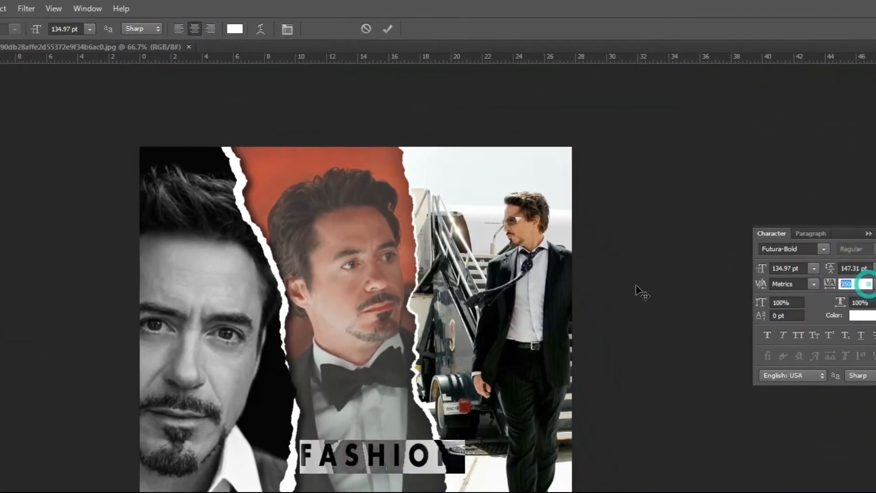
type("0")
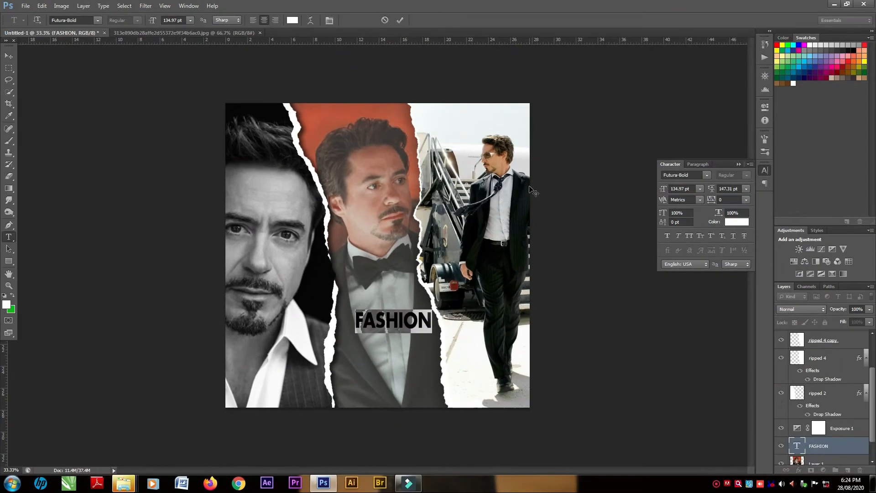
left_click(10, 56)
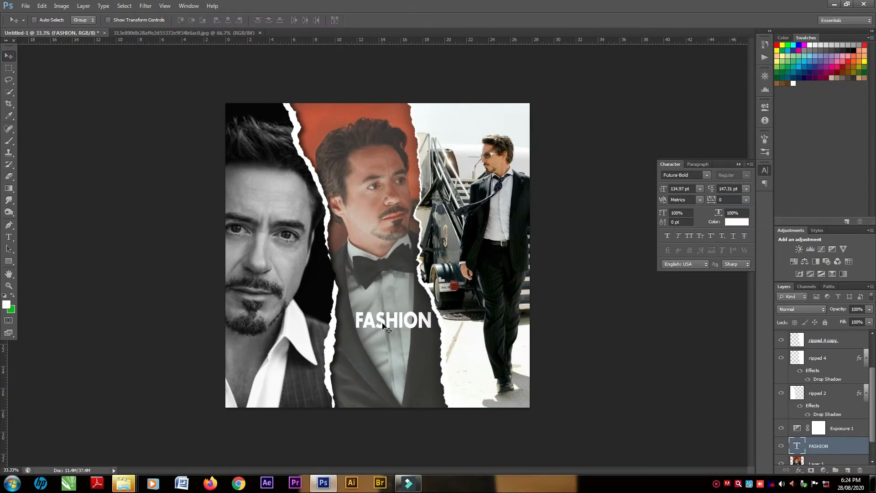
Enlarge the FASHION text to about 269 pt and move it so the F starts at the middle strip's left torn edge.
key("ctrl+t")
left_click_drag(356, 333, 289, 374)
left_click_drag(433, 310, 484, 320)
key("Return")
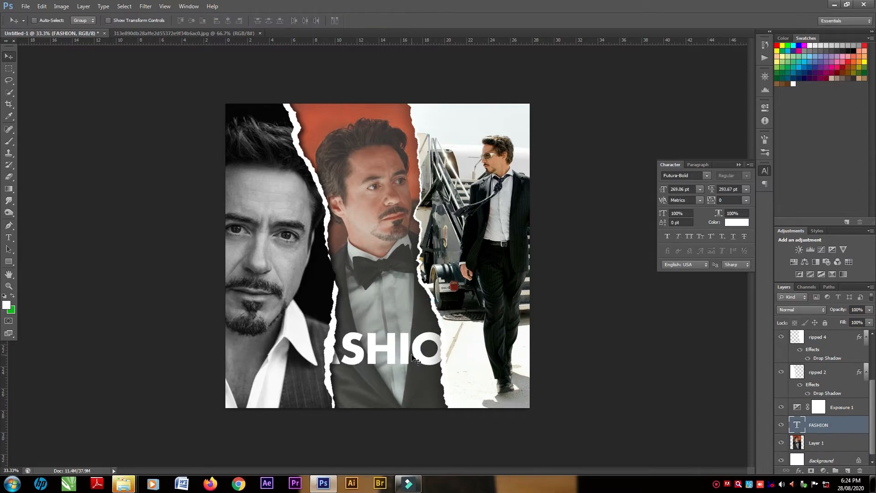
left_click_drag(404, 356, 448, 346)
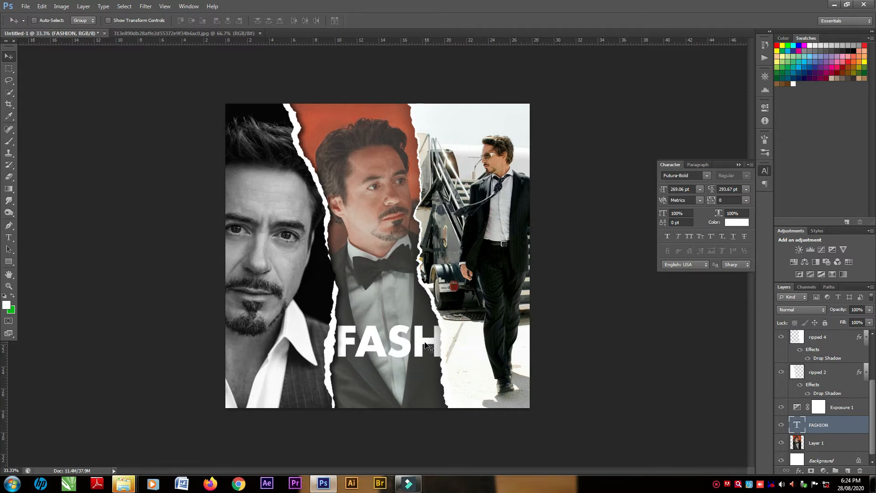
Break FASHION into two lines, FASH and ION, and reposition the text low on the middle strip.
key("t")
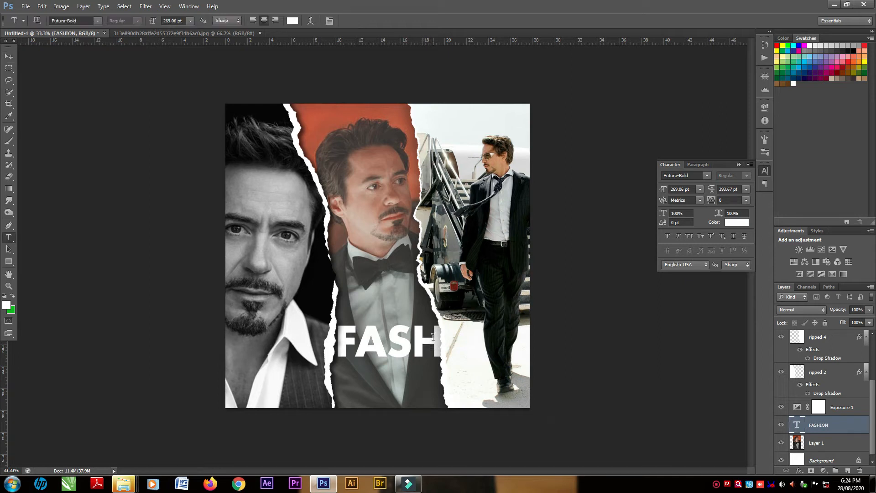
left_click(440, 338)
key("Return")
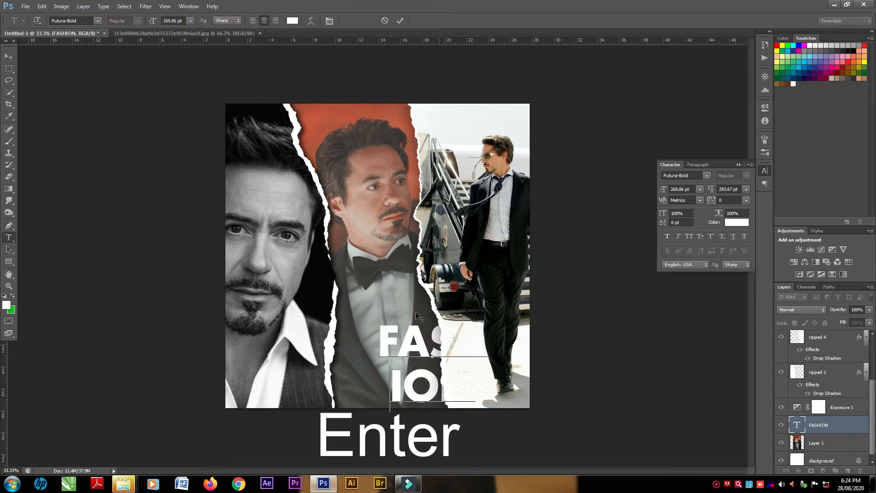
left_click(8, 56)
left_click_drag(386, 353, 352, 346)
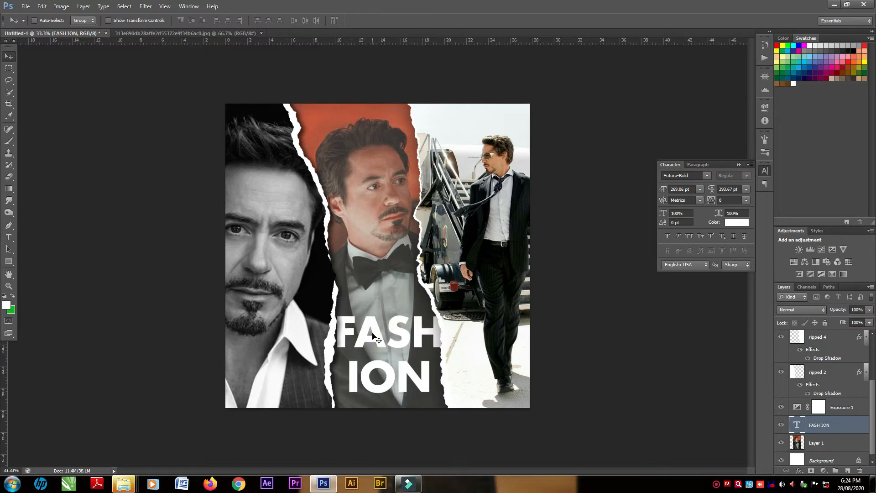
Scale the FASH ION text down to about 181 pt and shift it so the H runs under the right torn edge.
key("ctrl+t")
left_click_drag(443, 311, 408, 340)
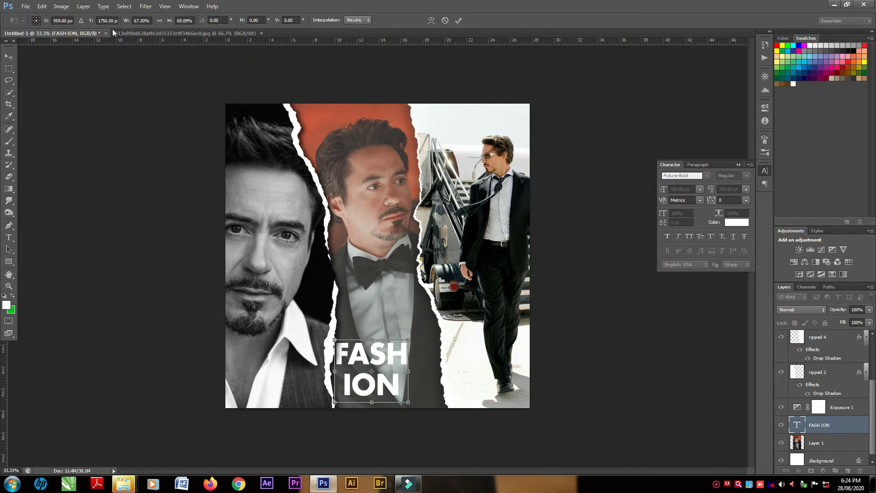
left_click(160, 20)
key("Return")
left_click_drag(384, 352, 406, 355)
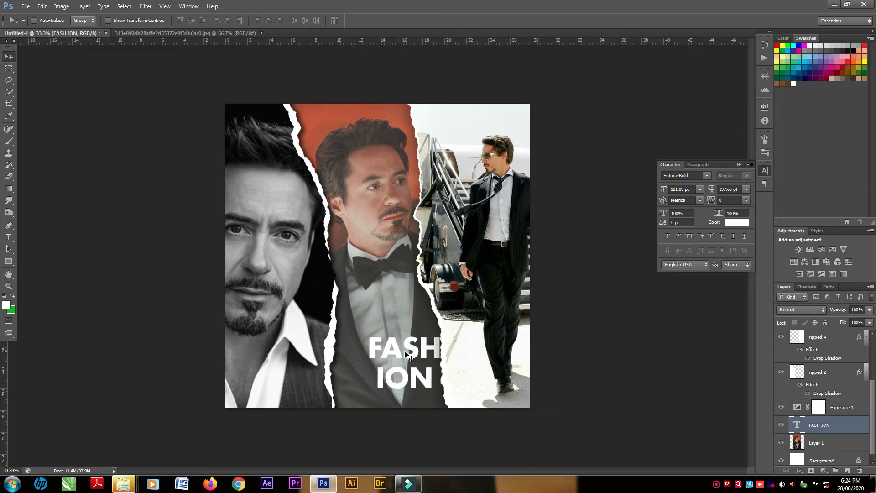
Add a separate text layer reading FUTURE near the upper part of the walking-man photo.
left_click(8, 238)
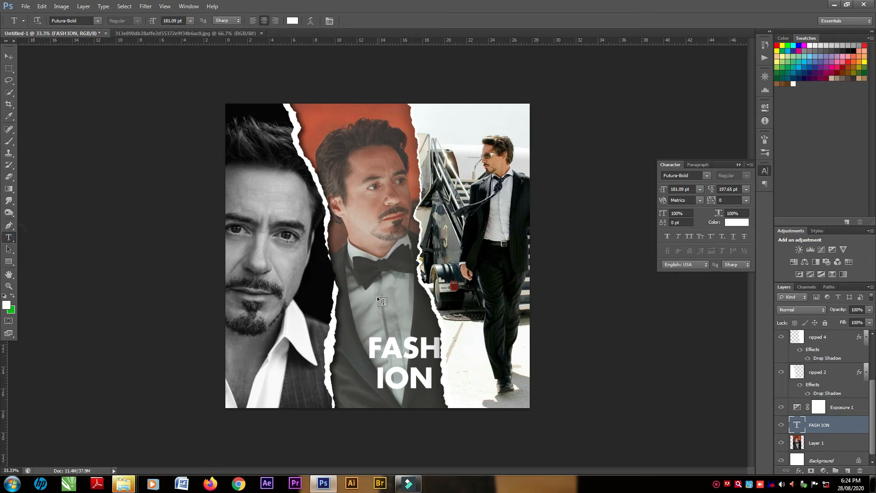
left_click(433, 135)
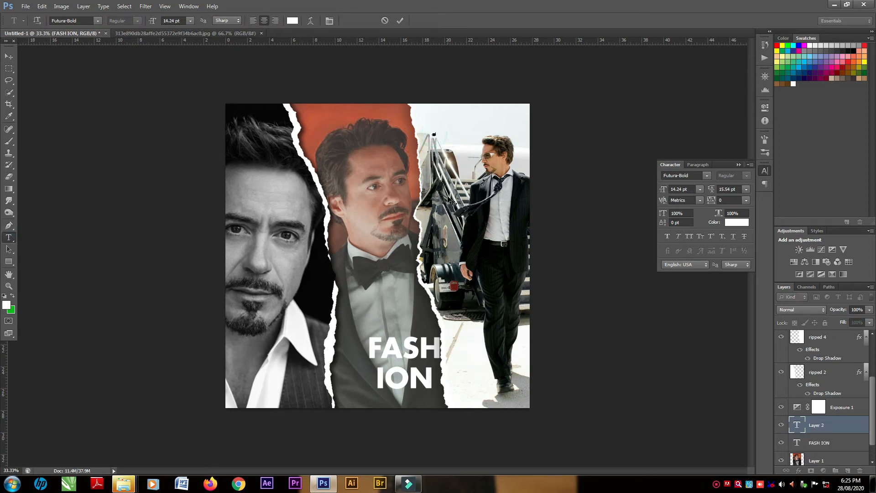
type("FUTURE")
left_click(8, 56)
Enlarge the FUTURE text to about 351 pt so it spans most of the walking-man strip's width.
key("ctrl+t")
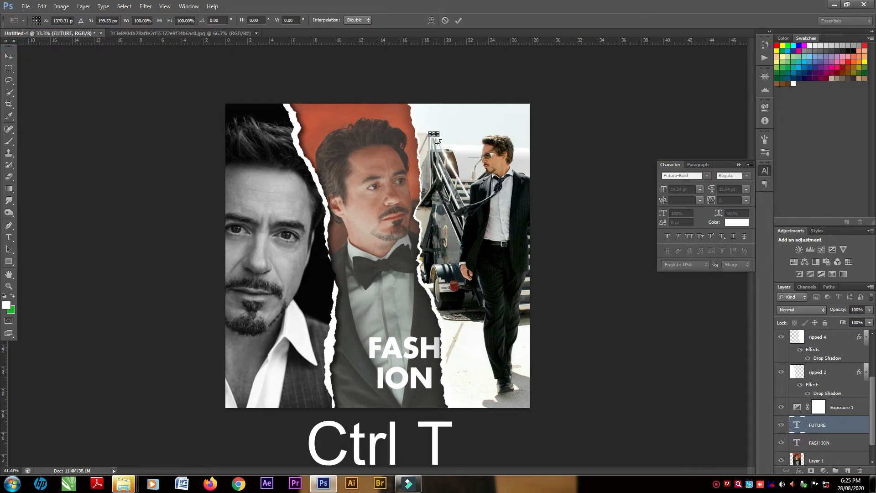
left_click_drag(441, 137, 510, 183)
key("Return")
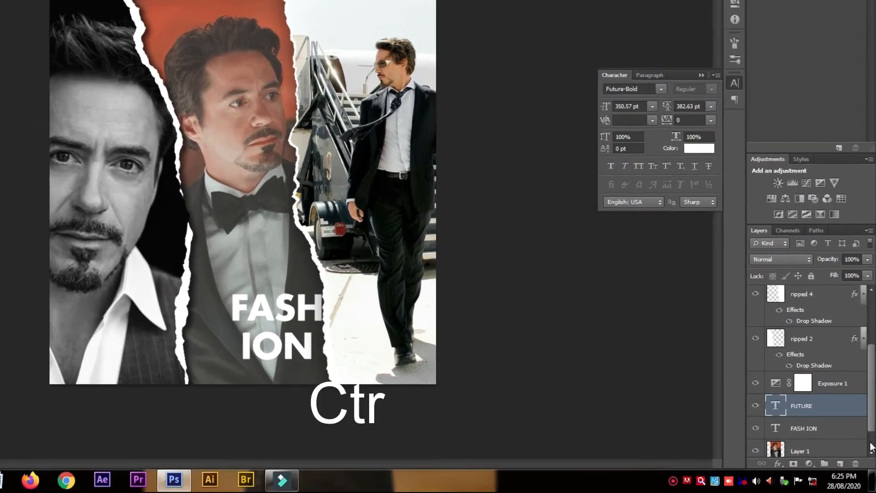
Raise the FUTURE layer in the stack to just above the clipped walking-man photo.
key("ctrl+bracketright")
key("ctrl+bracketright")
key("ctrl+bracketright")
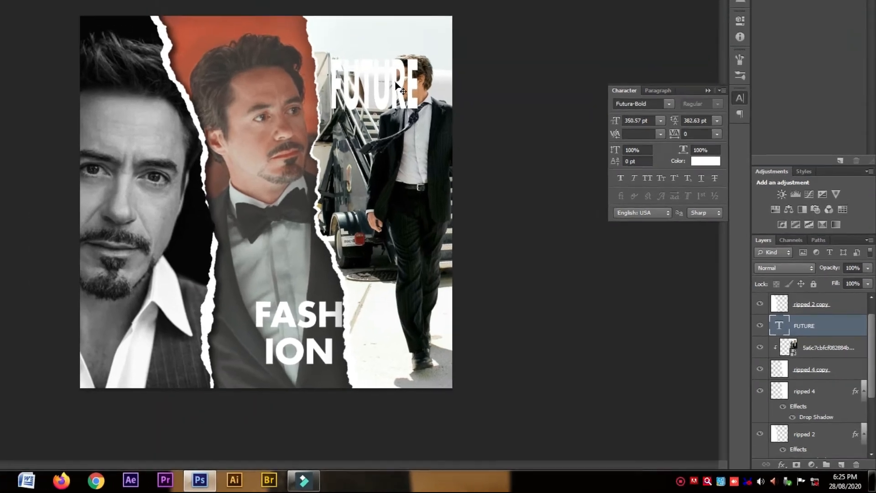
Move the FUTURE text down over the walking man and rotate it 90° clockwise.
left_click_drag(395, 86, 493, 221)
key("ctrl+t")
right_click(491, 222)
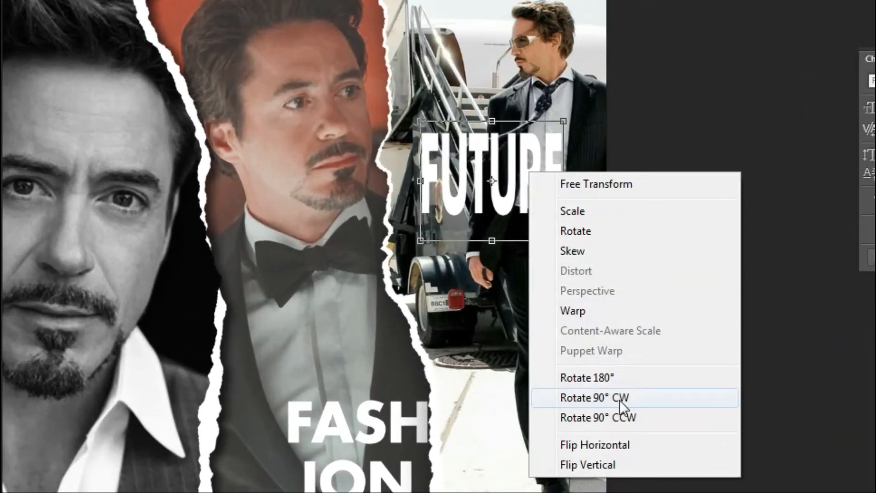
left_click(620, 398)
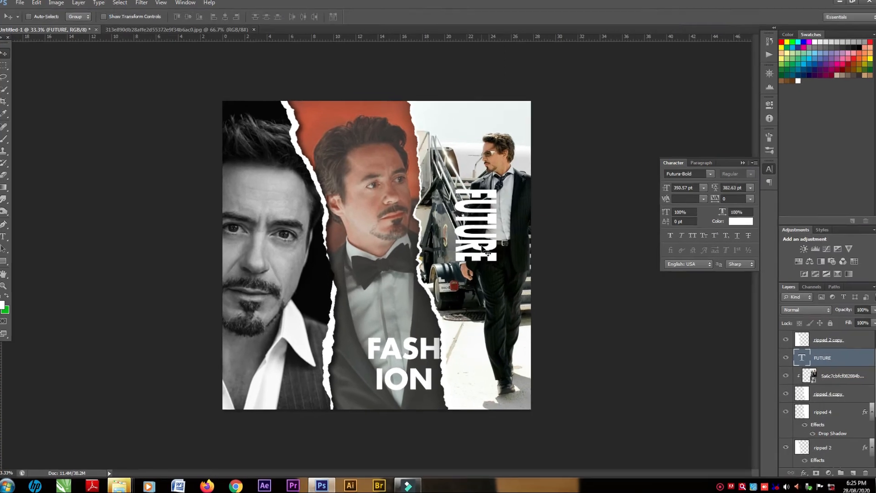
Enlarge the vertical FUTURE text to about 262 pt and tilt it along the torn edge of the walking-man strip.
key("t")
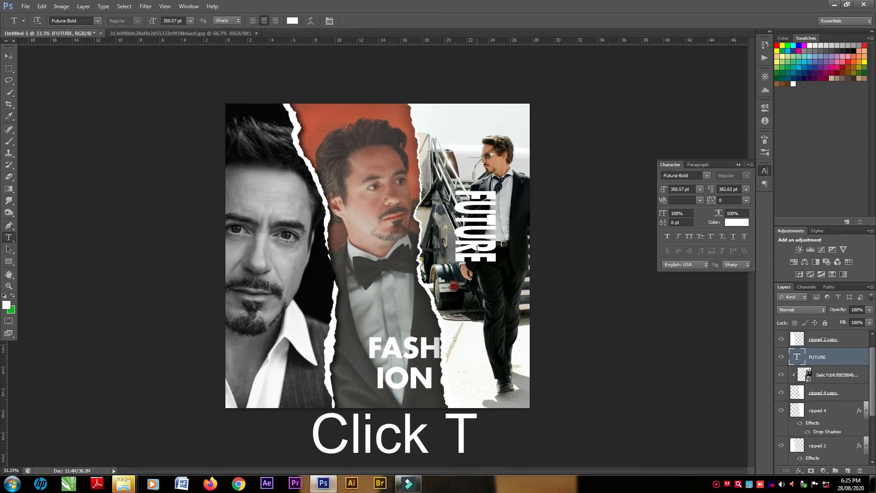
left_click(477, 248)
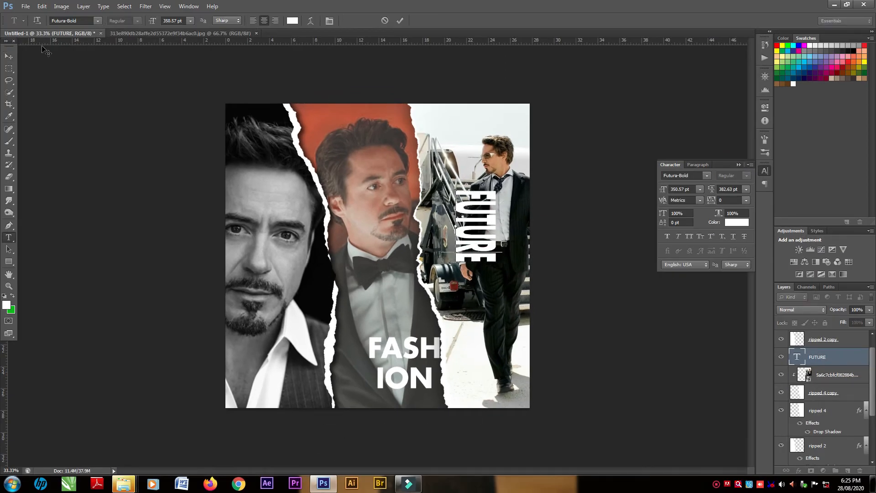
left_click(9, 57)
key("ctrl+t")
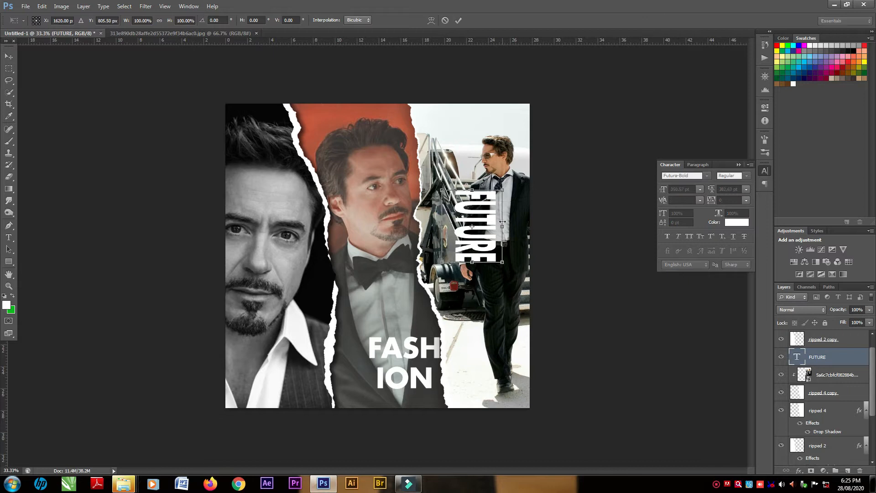
left_click_drag(493, 228, 513, 436)
left_click_drag(486, 282, 467, 209)
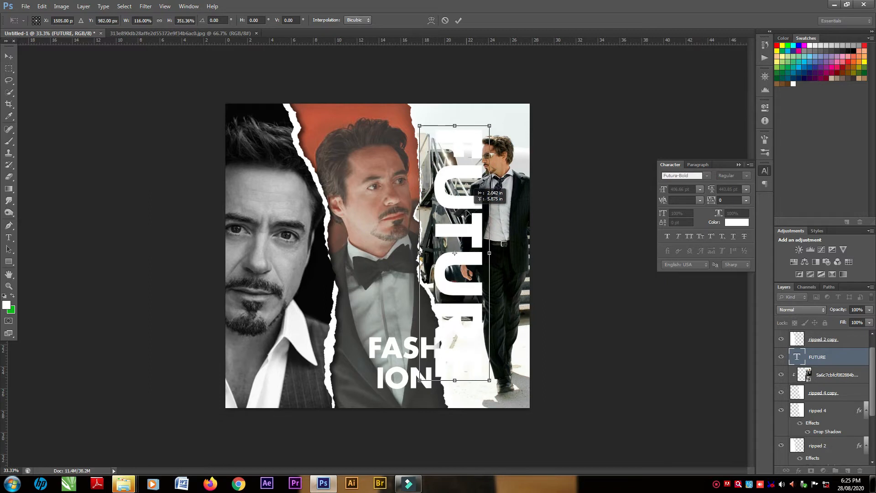
left_click_drag(488, 124, 464, 152)
left_click_drag(484, 359, 495, 355)
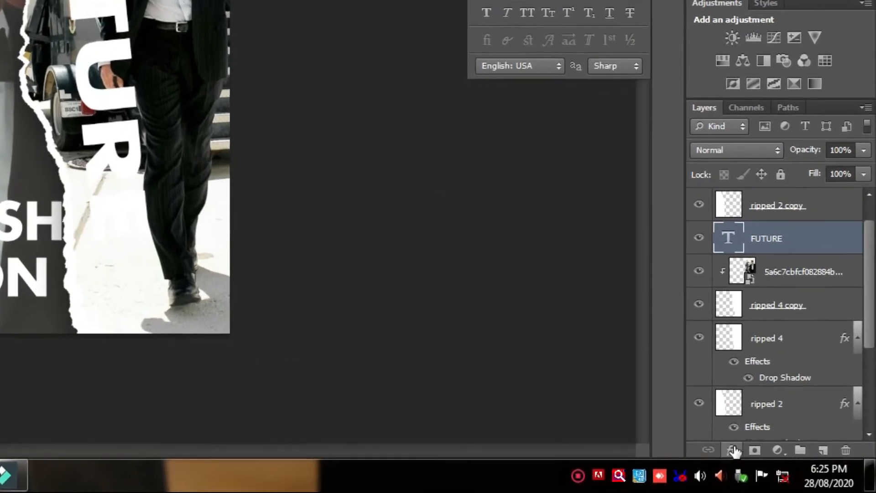
Set the FUTURE layer's fill opacity to 0% in its blending options.
left_click(733, 450)
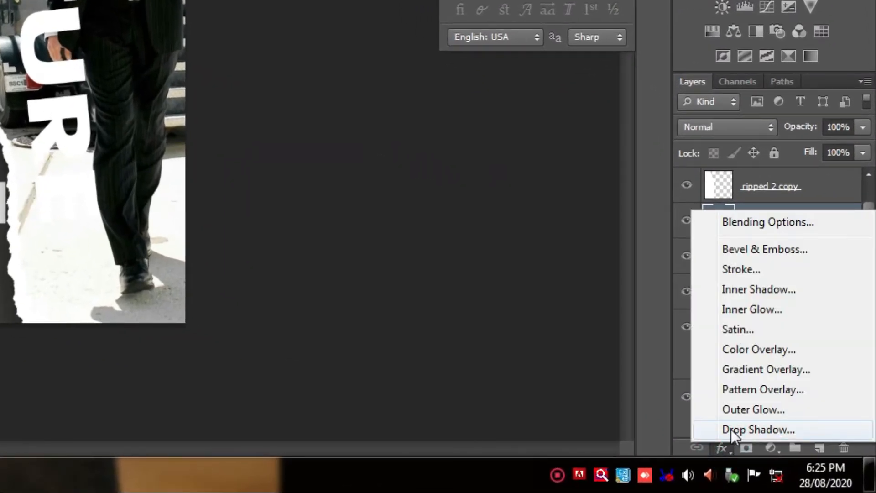
left_click(759, 223)
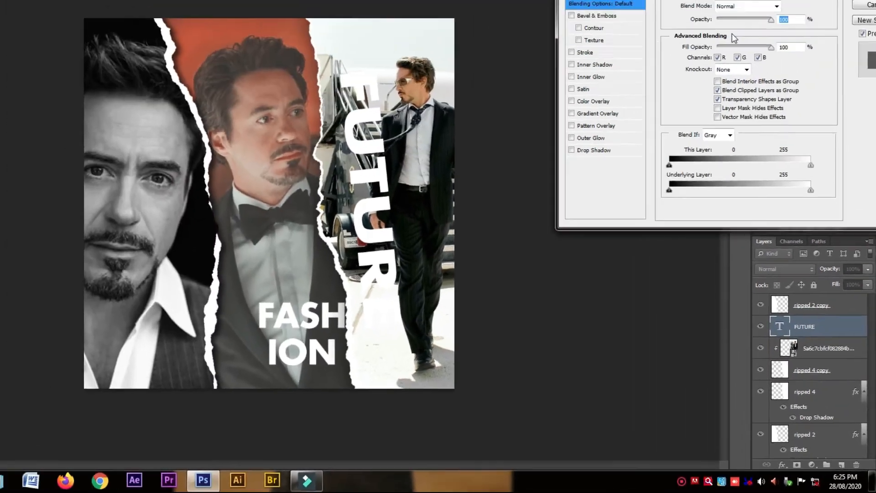
left_click_drag(691, 135, 650, 153)
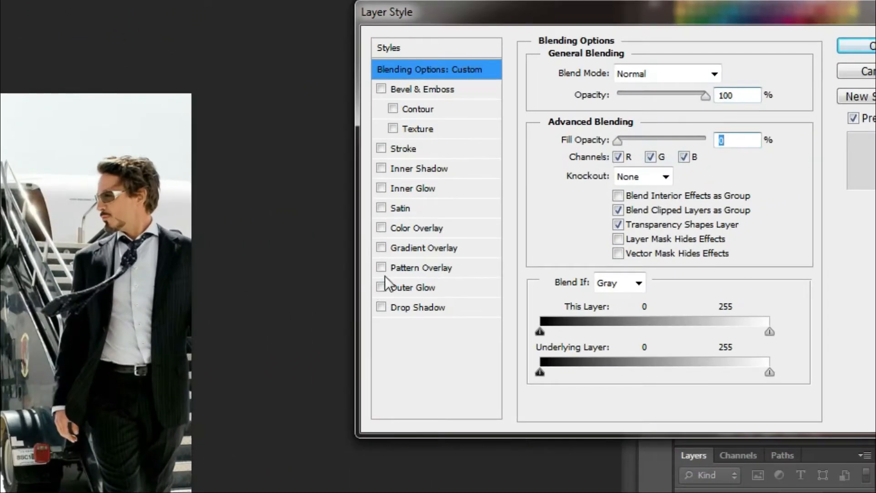
Outline the FUTURE text with a white (ffffff) 13 px stroke positioned outside.
left_click(411, 148)
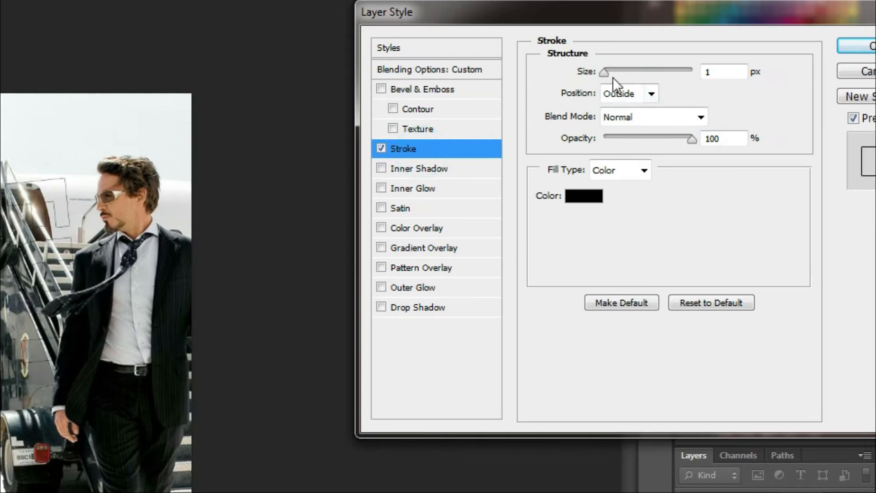
left_click_drag(613, 78, 615, 77)
left_click(595, 196)
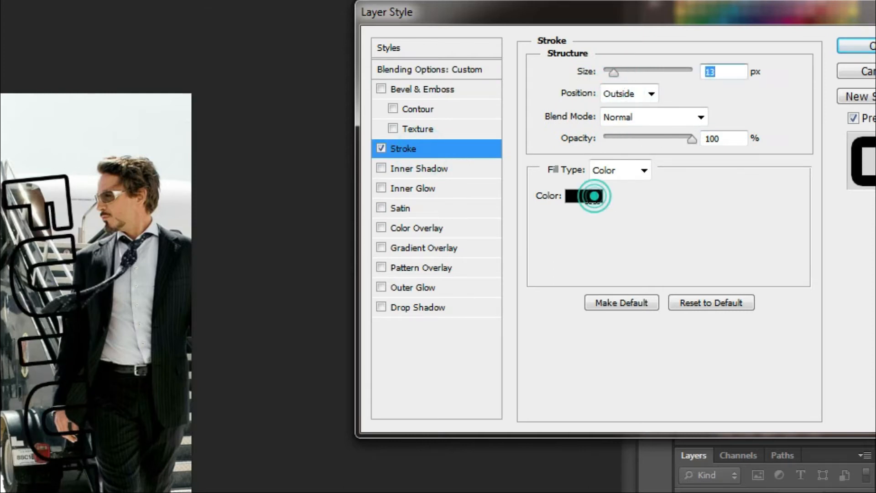
left_click_drag(340, 137, 259, 45)
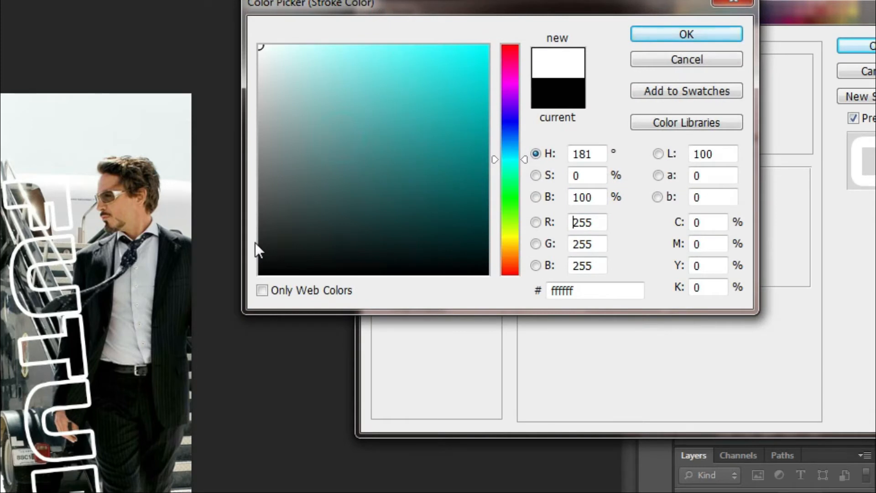
key("Return")
key("Return")
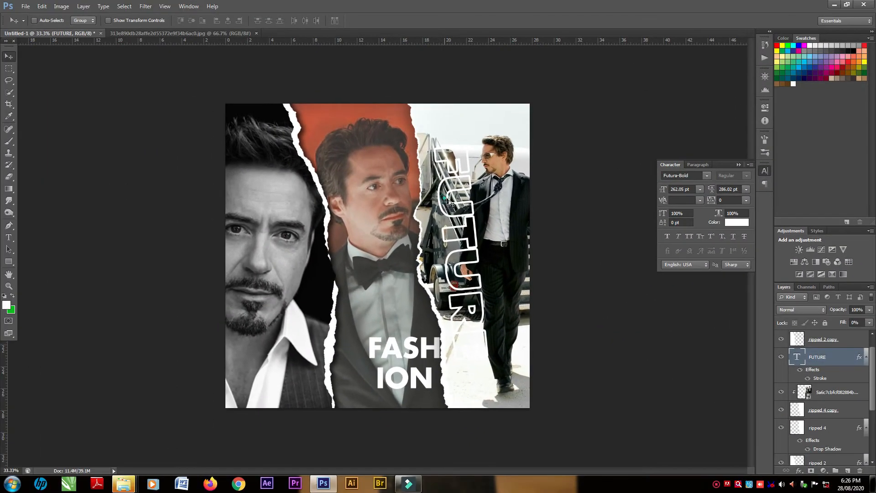
Move the outlined FUTURE text to the poster's right edge over the walking man and rotate it back toward vertical.
left_click_drag(450, 202, 480, 201)
key("ctrl+t")
left_click_drag(544, 380, 533, 386)
left_click_drag(493, 209, 502, 210)
key("Return")
Rotate the outlined FUTURE text by about 1.3° to straighten it against the poster's right edge.
key("ctrl+a")
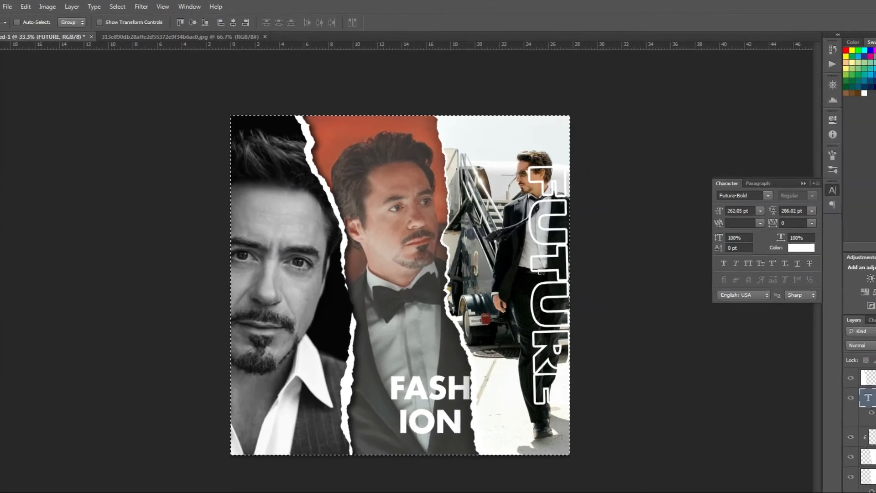
key("ctrl+d")
key("ctrl+t")
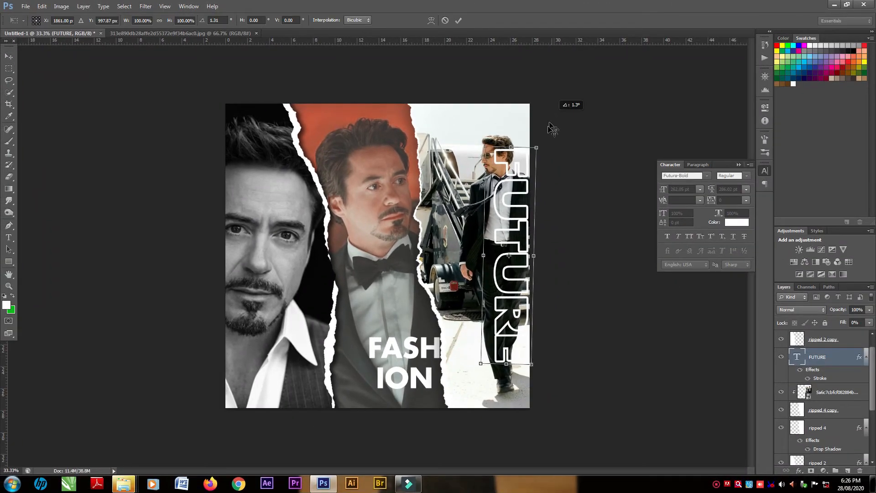
key("Return")
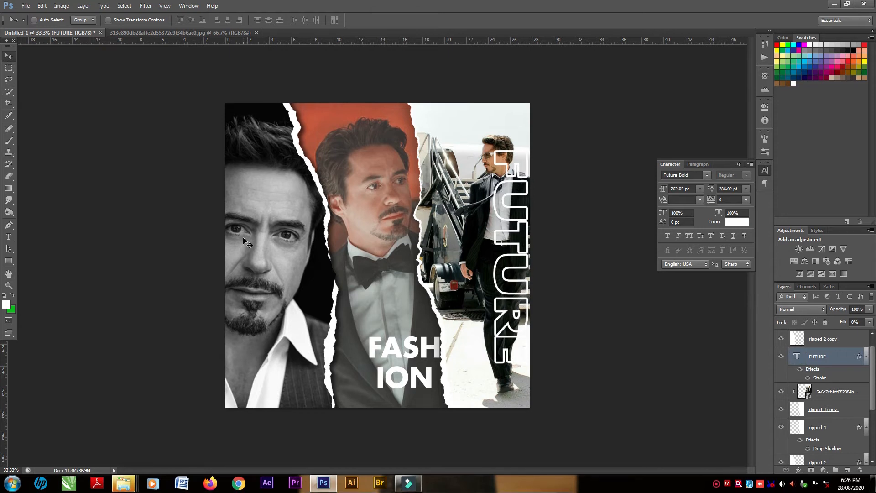
Add a text layer reading FAIR on the black-and-white portrait's forehead and enlarge it to about 119 pt.
key("t")
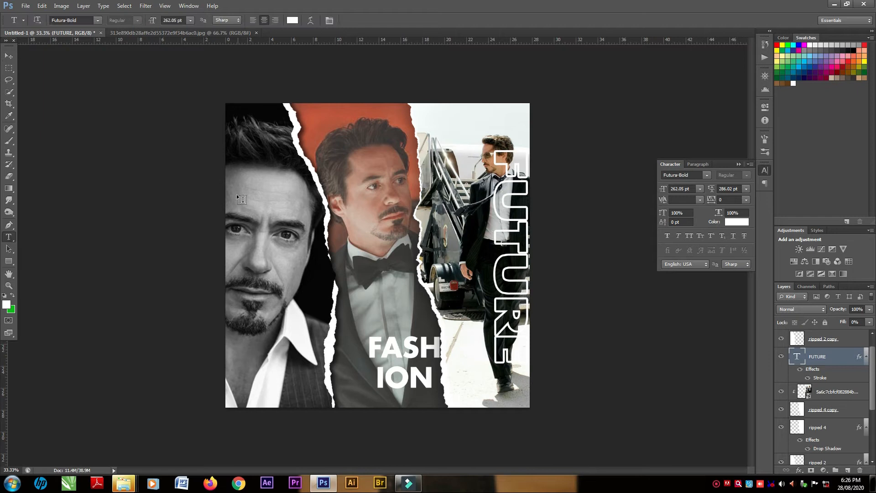
left_click(229, 181)
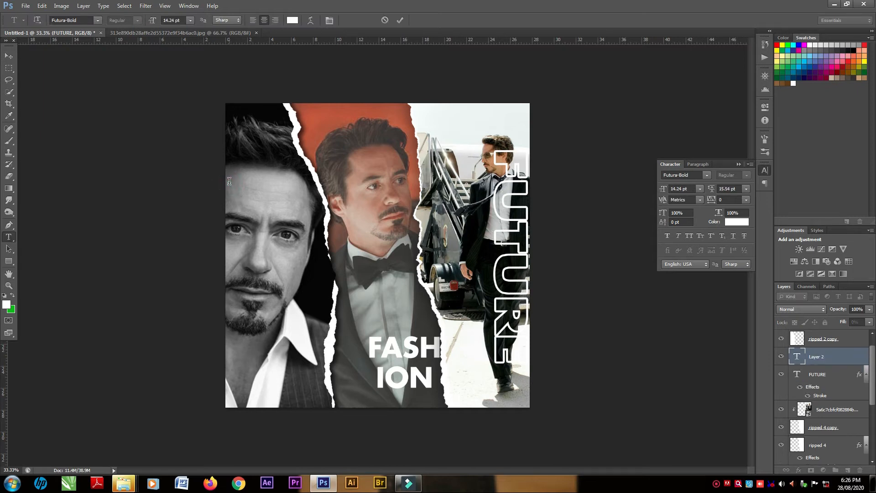
left_click(9, 55)
key("ctrl+t")
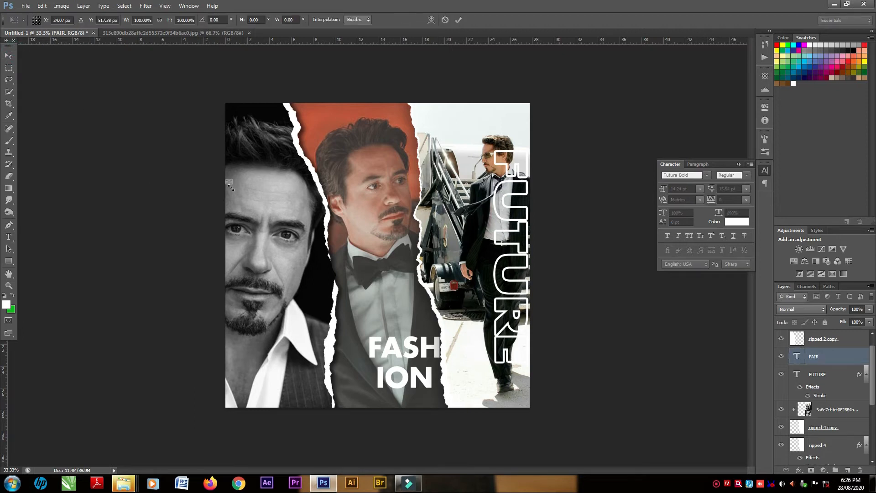
left_click_drag(233, 186, 272, 205)
key("Return")
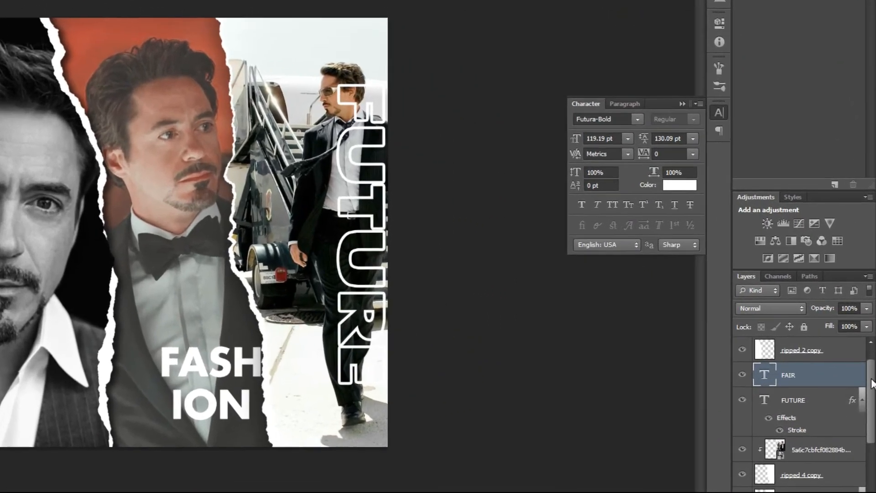
Raise the FAIR layer above the clipped black-and-white portrait and move its text to that strip's lower right corner.
left_click_drag(873, 384, 872, 370)
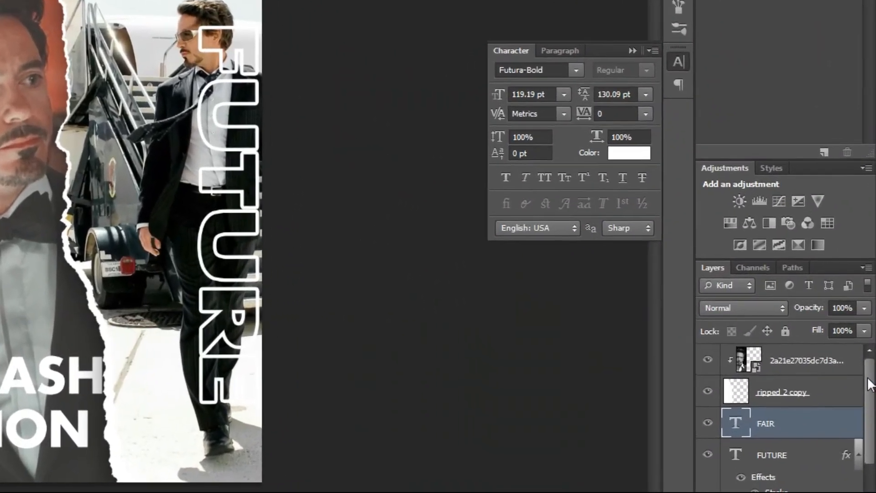
left_click_drag(815, 397, 793, 320)
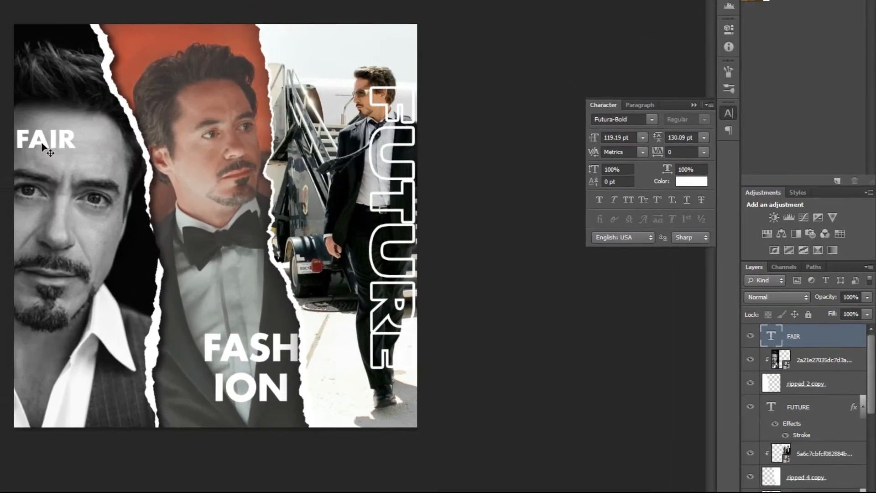
left_click_drag(46, 145, 303, 395)
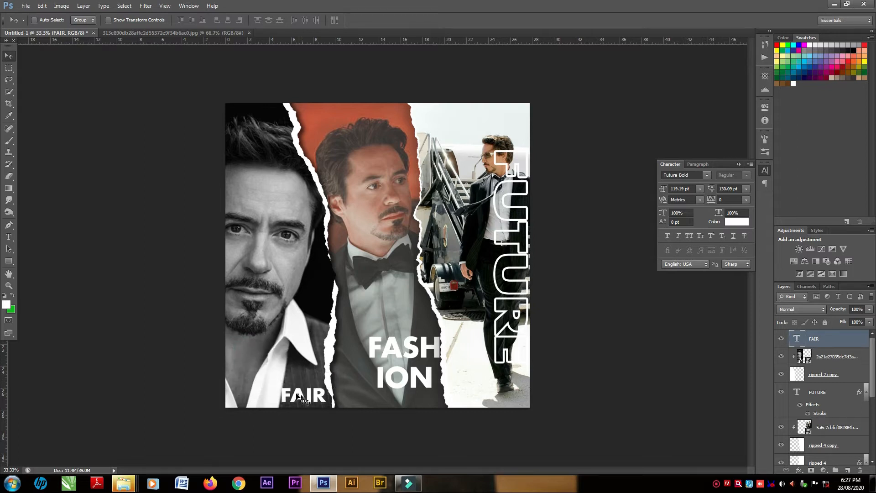
Shrink the FAIR text to about 71 pt and settle it in the lower right corner of the black-and-white strip.
key("ctrl+t")
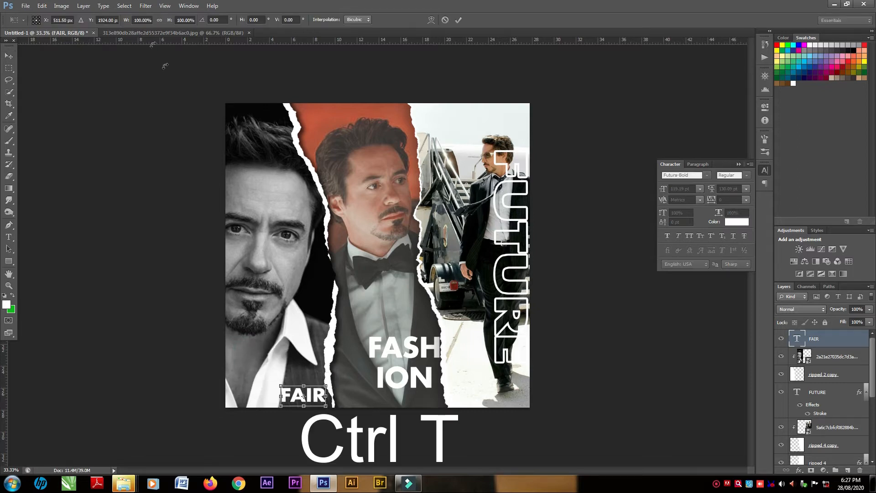
left_click(159, 20)
left_click_drag(304, 385, 318, 405)
key("Return")
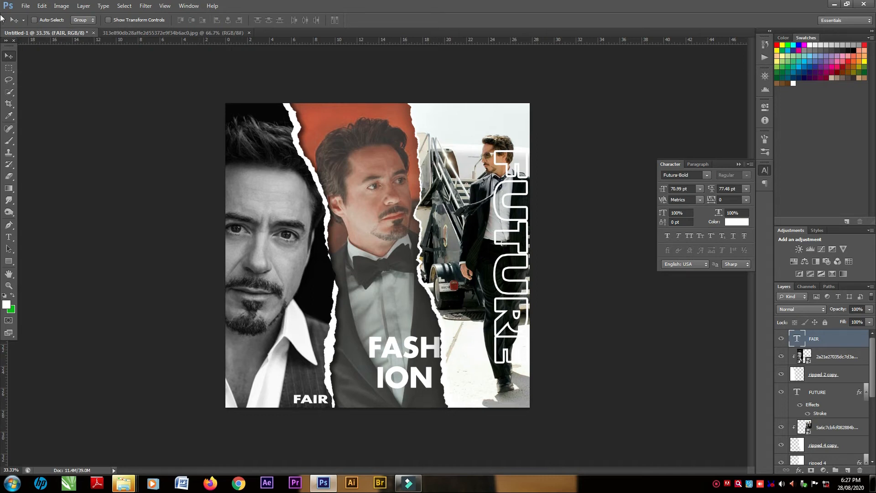
Add a text layer reading IRON MAN at about 47 pt and place it beside the chin, against the left torn edge.
key("t")
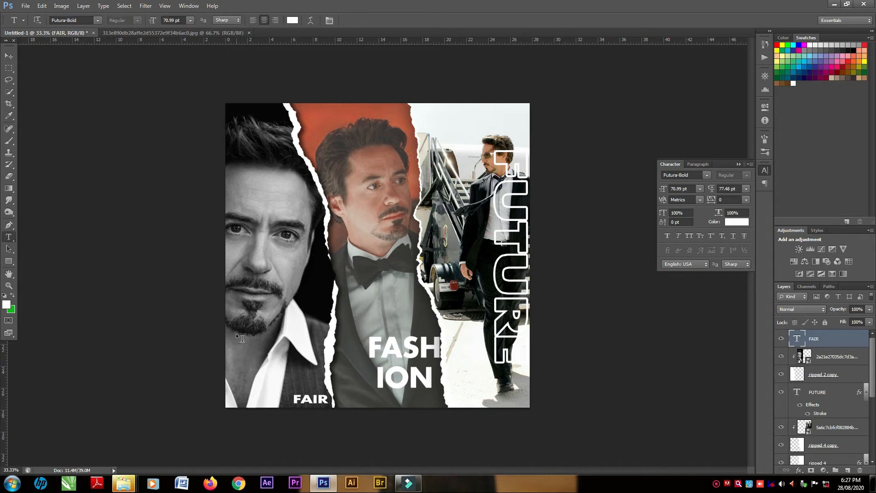
left_click(226, 337)
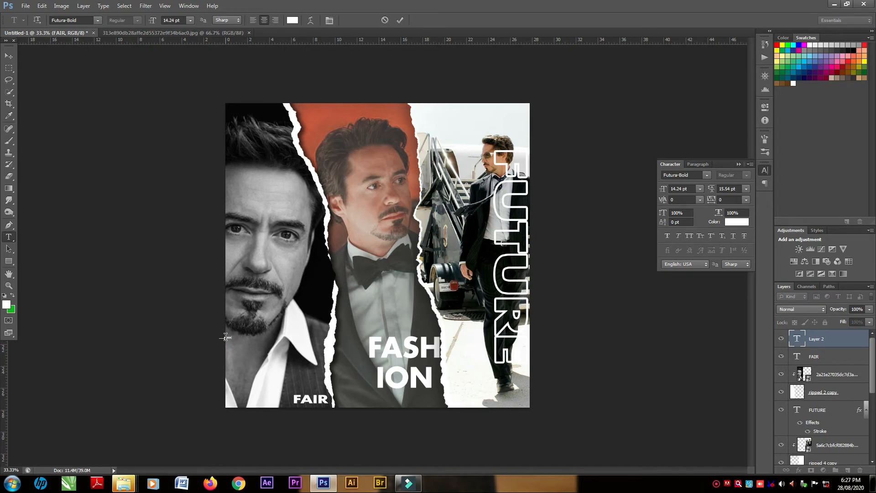
left_click(6, 56)
key("ctrl+t")
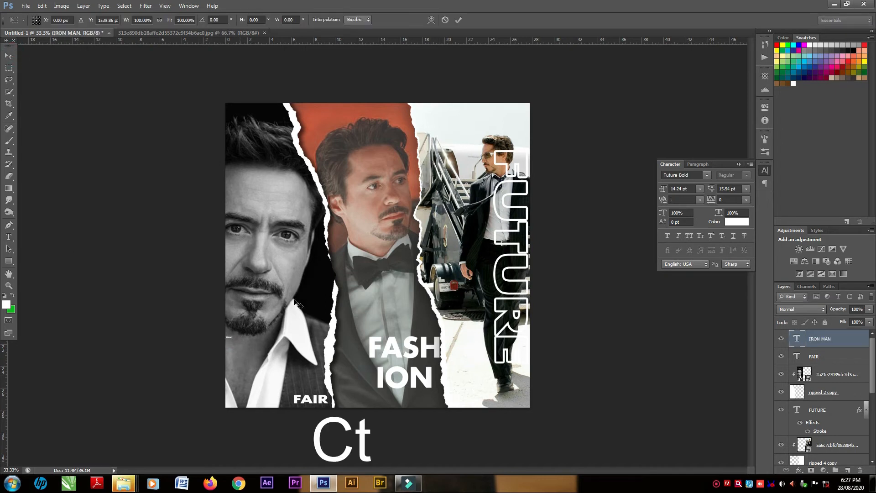
left_click_drag(230, 338, 256, 349)
left_click(159, 20)
key("Return")
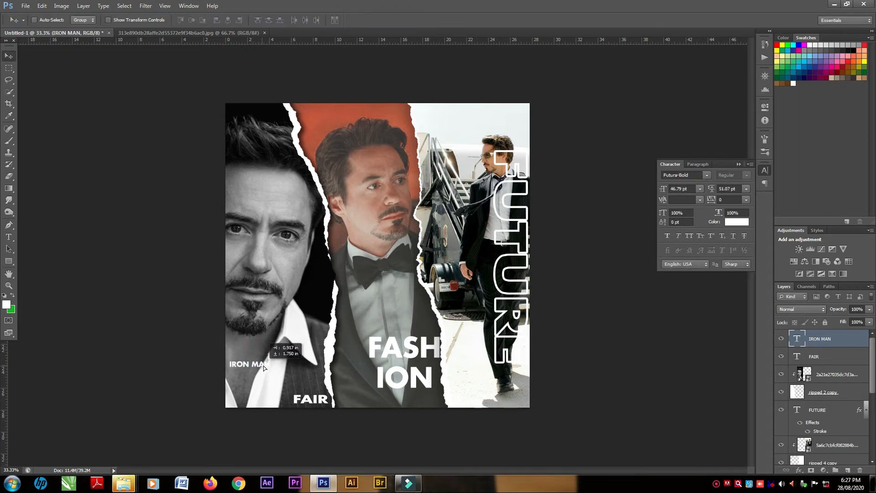
left_click_drag(310, 323, 323, 298)
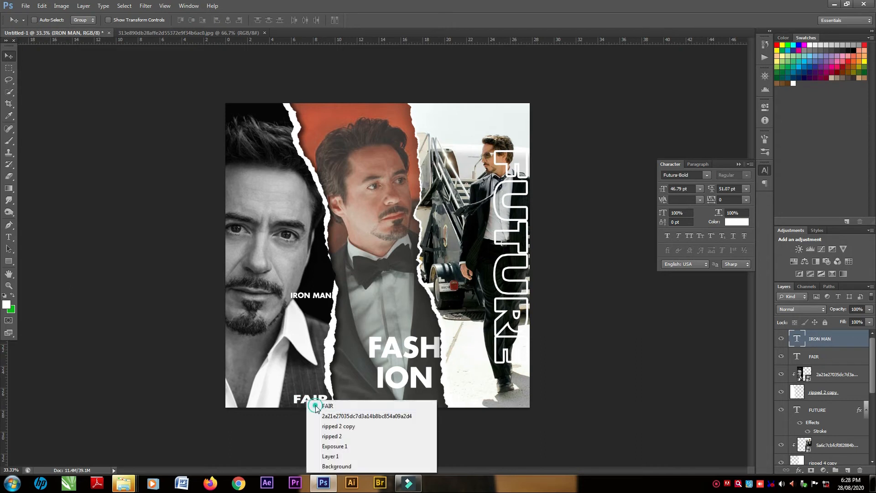
Enlarge the FAIR text to about 197 pt and change its font to HolidayFree.
key("ctrl+t")
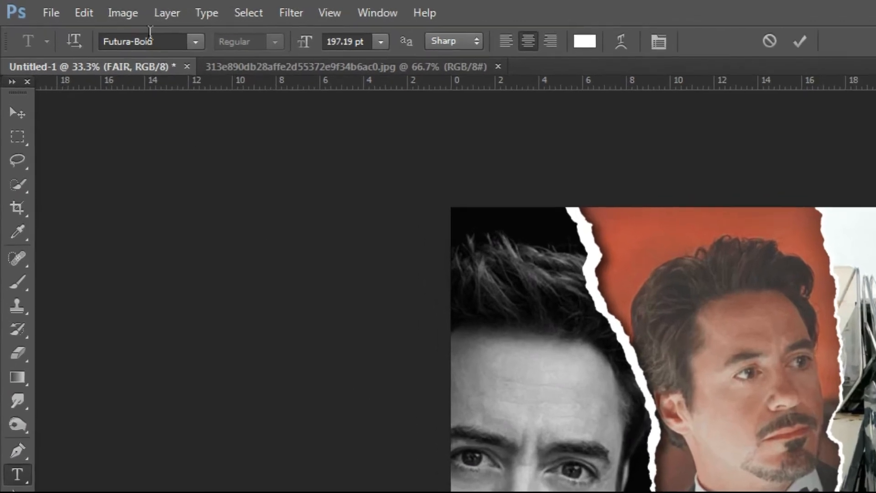
left_click(140, 34)
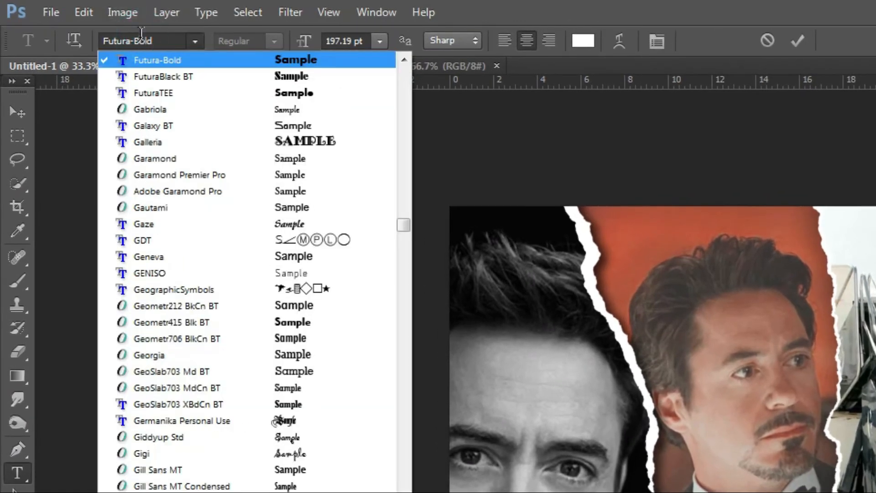
left_click(142, 35)
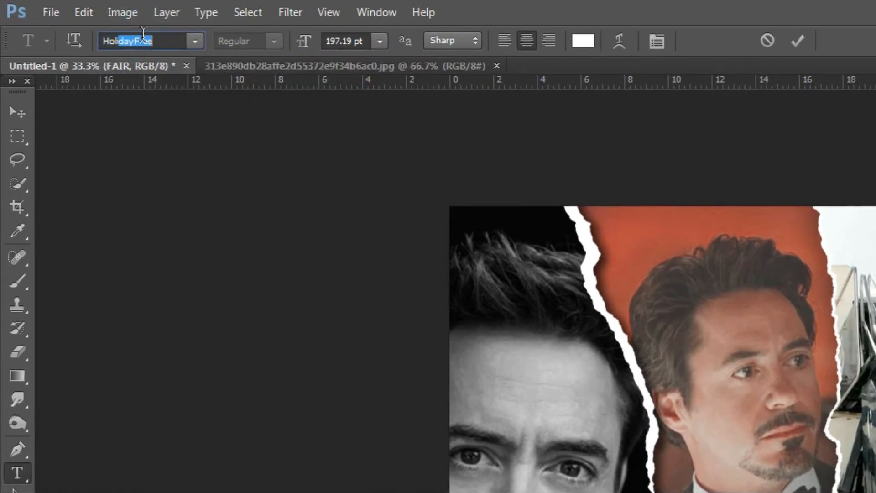
key("Return")
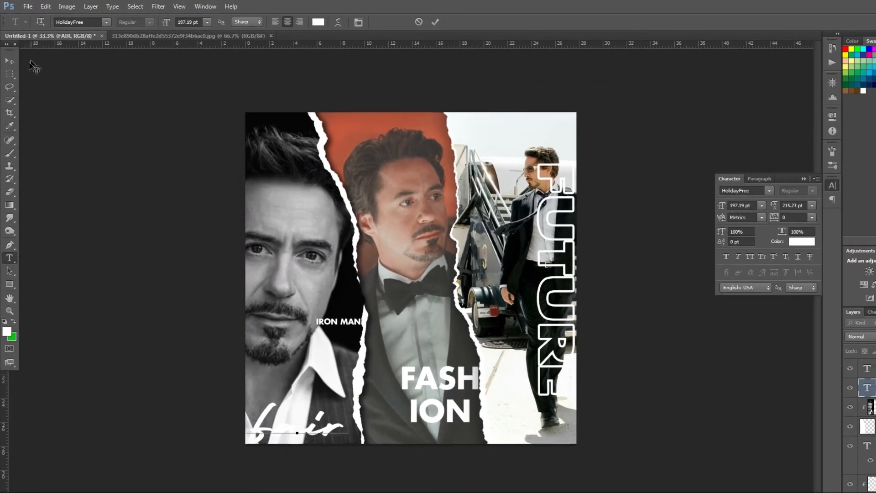
Move the Fair text to the lower edge of the black-and-white strip and give it a drop shadow with 55 px size.
left_click(9, 60)
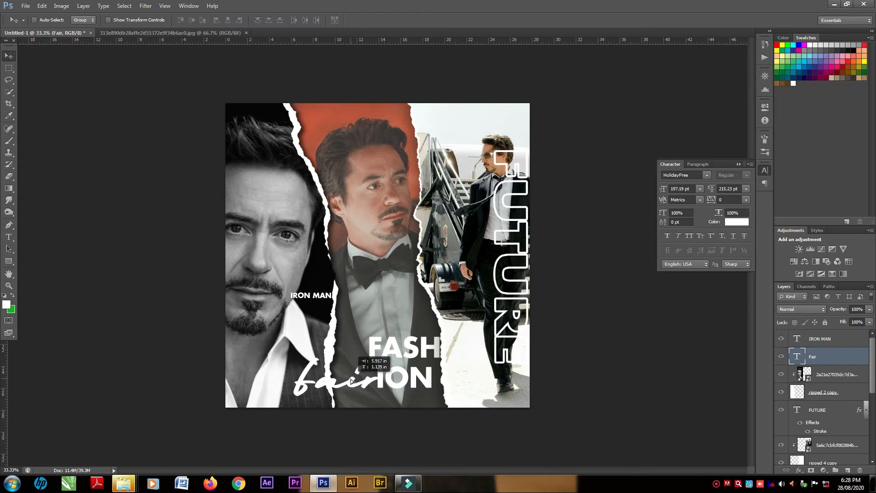
left_click_drag(298, 396, 297, 389)
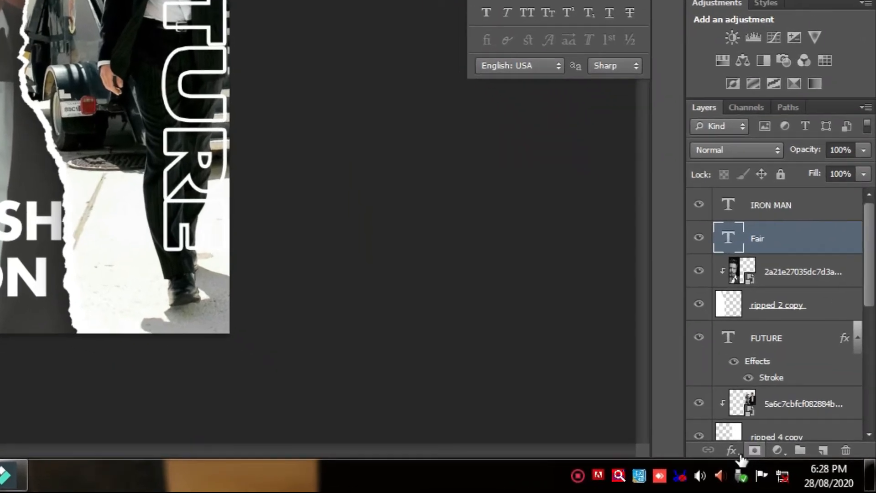
left_click(789, 468)
left_click(722, 441)
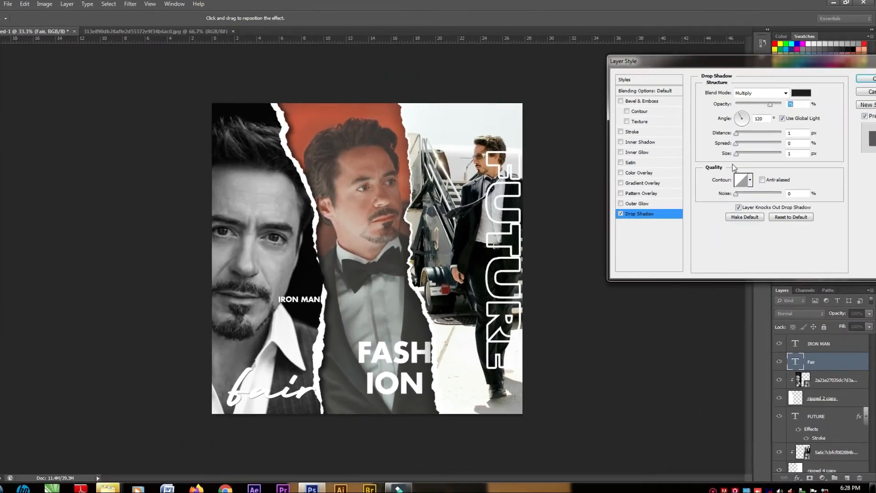
left_click_drag(736, 154, 750, 155)
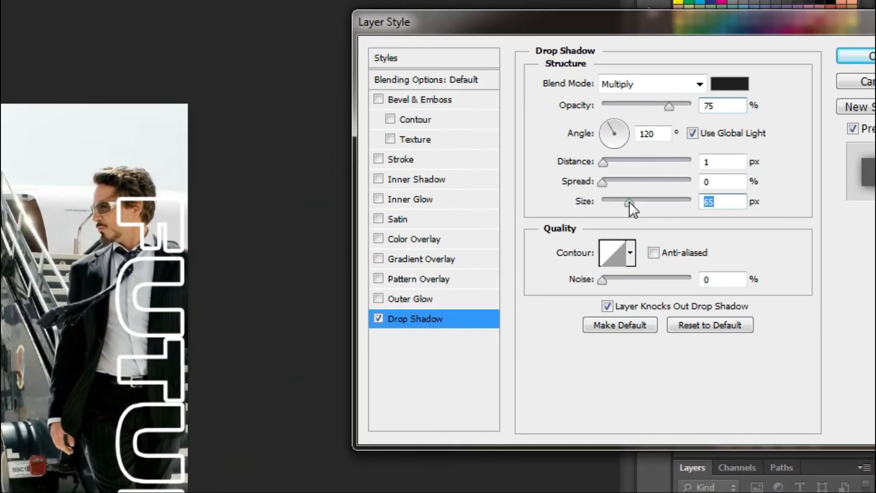
left_click(616, 162)
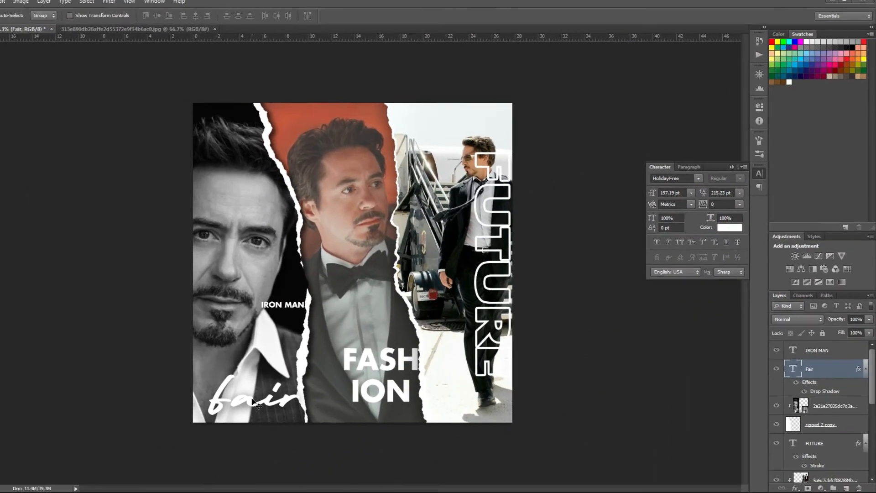
Delete the IRON MAN text layer beside the chin.
key("ctrl+plus")
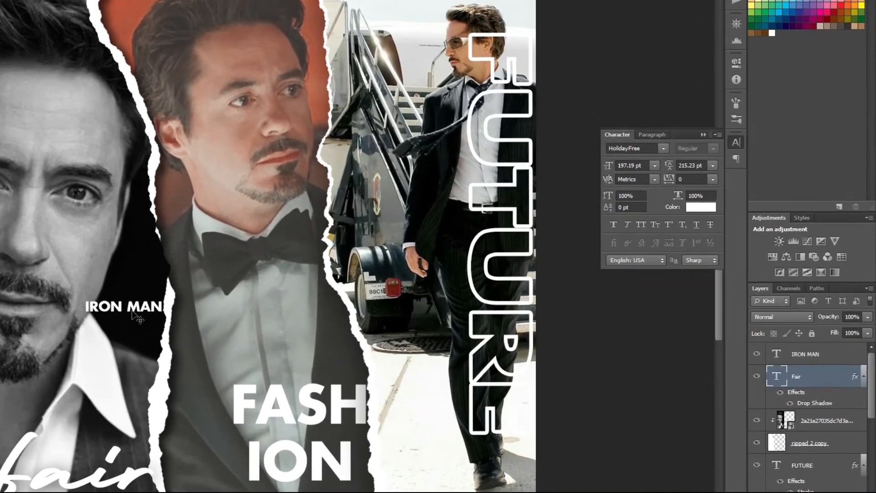
right_click(132, 312)
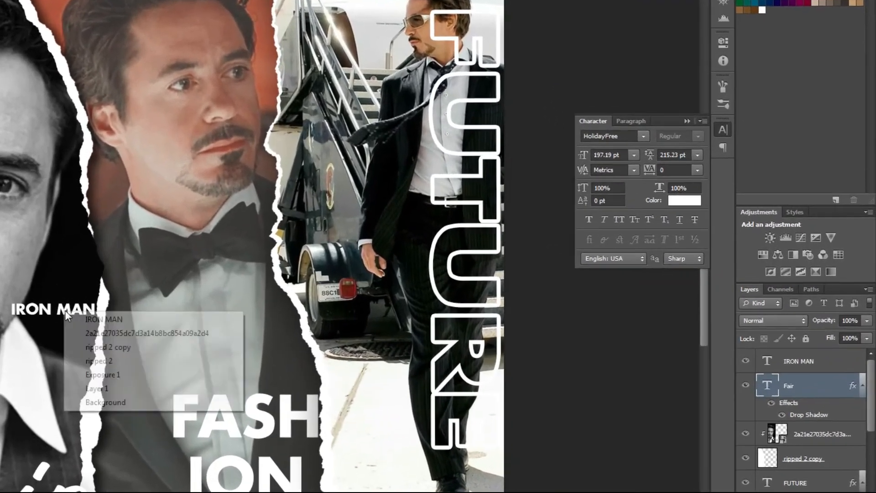
left_click(160, 320)
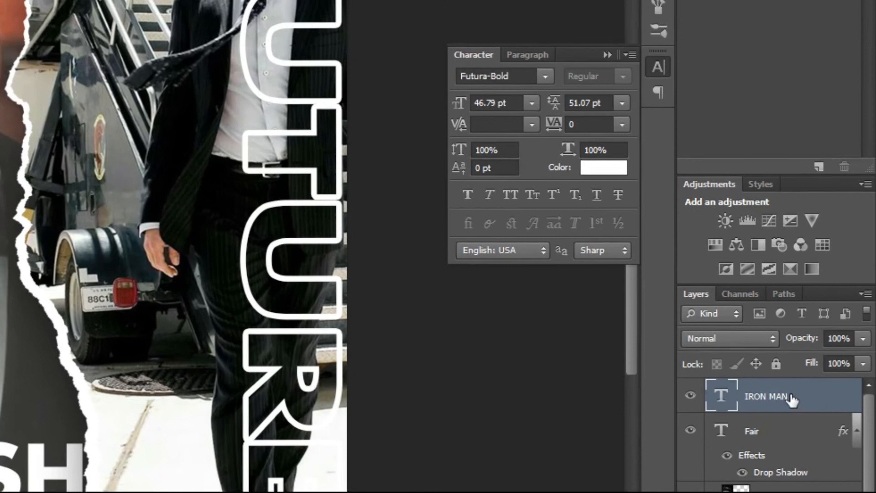
right_click(788, 398)
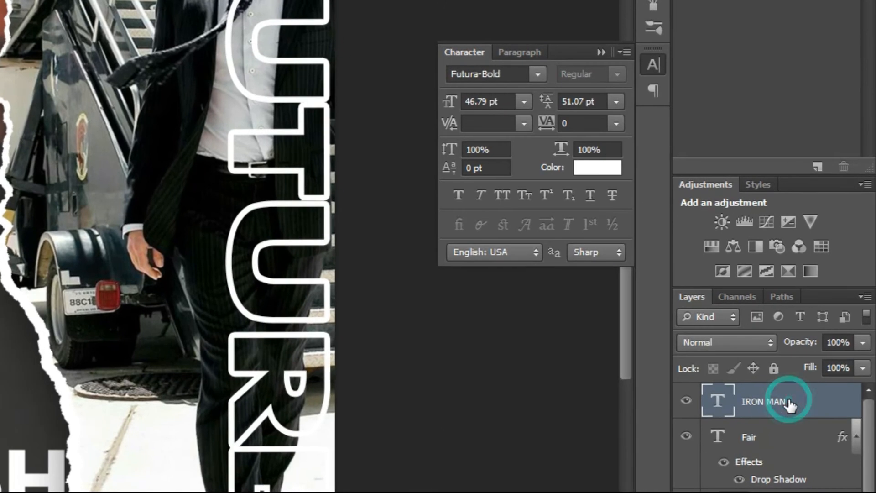
left_click(612, 51)
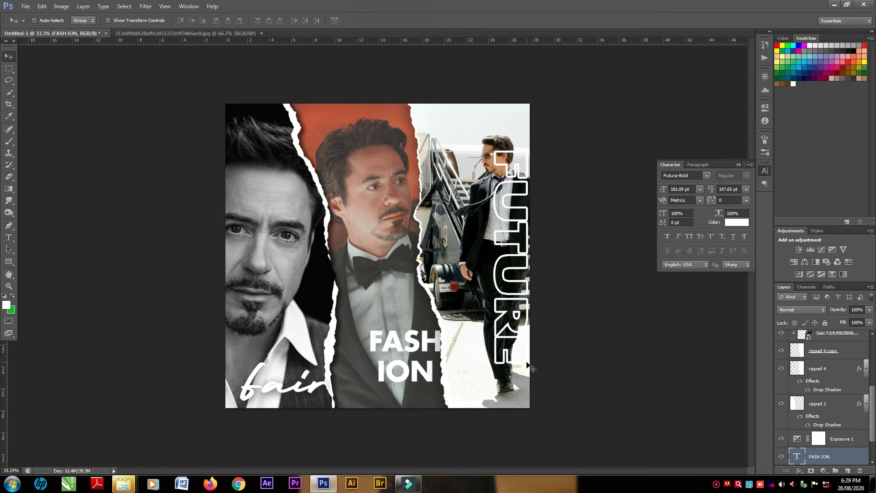
Group all the poster's layers above the Background into a single layer group.
key("ctrl+minus")
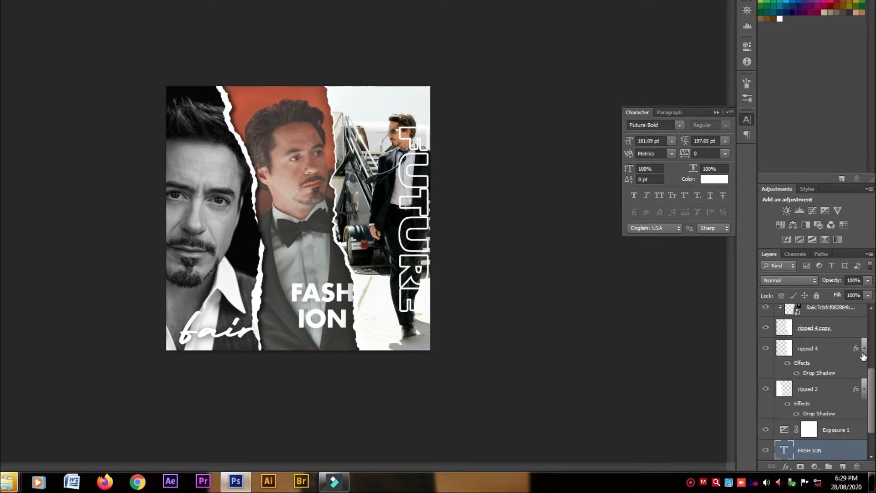
key("ctrl+minus")
key("ctrl+plus")
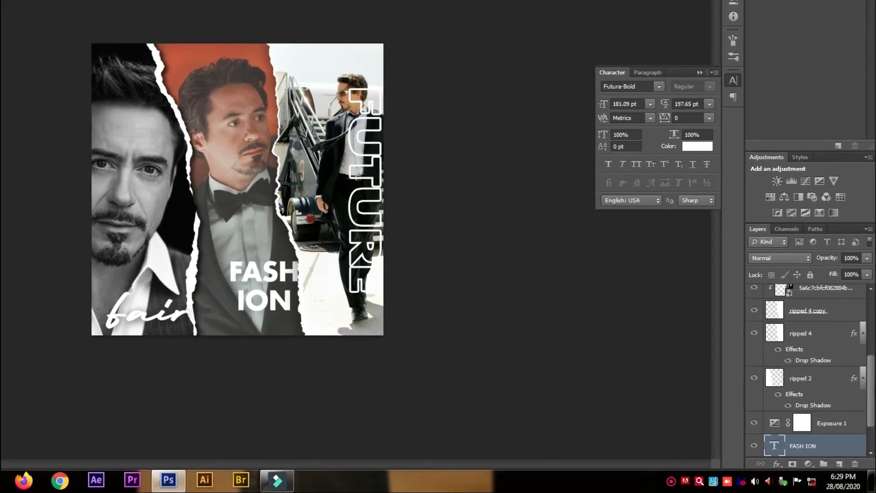
left_click_drag(869, 383, 869, 411)
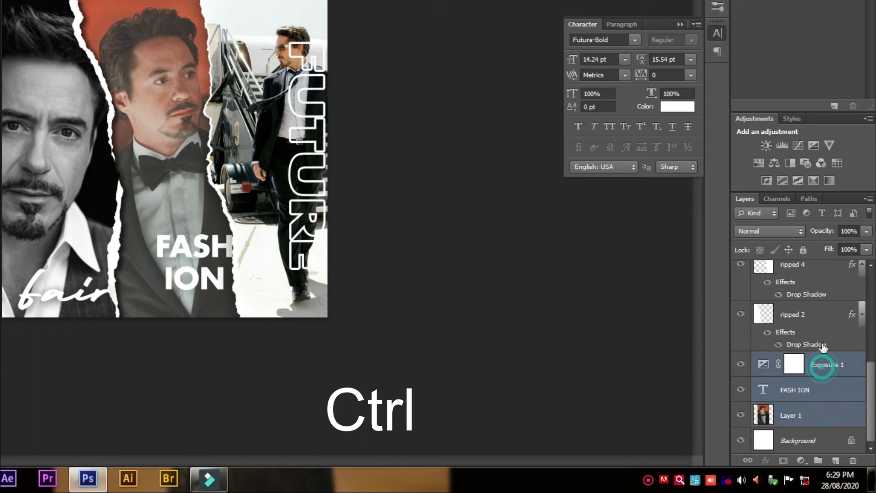
left_click_drag(871, 374, 872, 375)
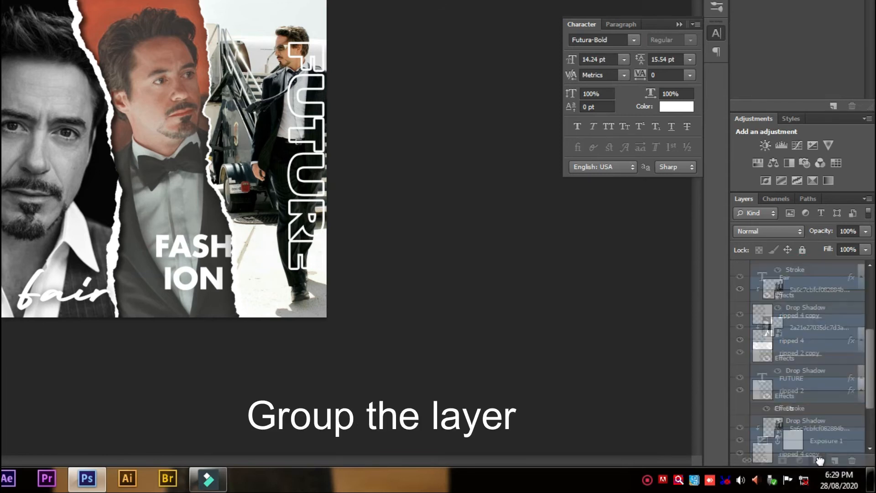
left_click_drag(821, 460, 820, 461)
Make two merged copies of the poster group and scale the upper copy down to about 89%.
left_click(808, 271)
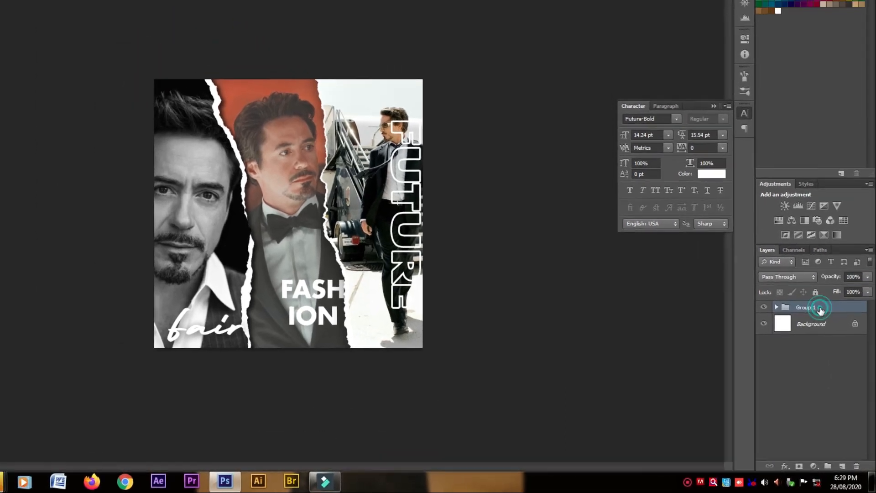
key("ctrl+j")
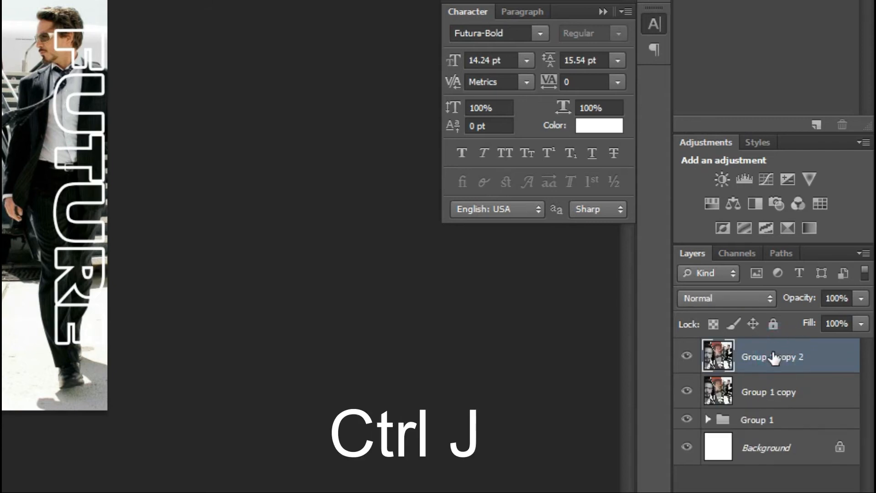
key("ctrl+t")
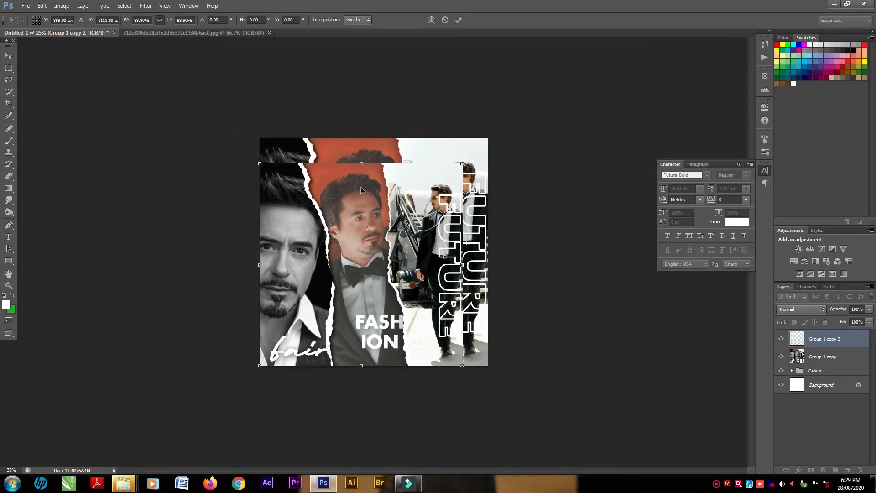
left_click_drag(374, 204, 379, 193)
key("Return")
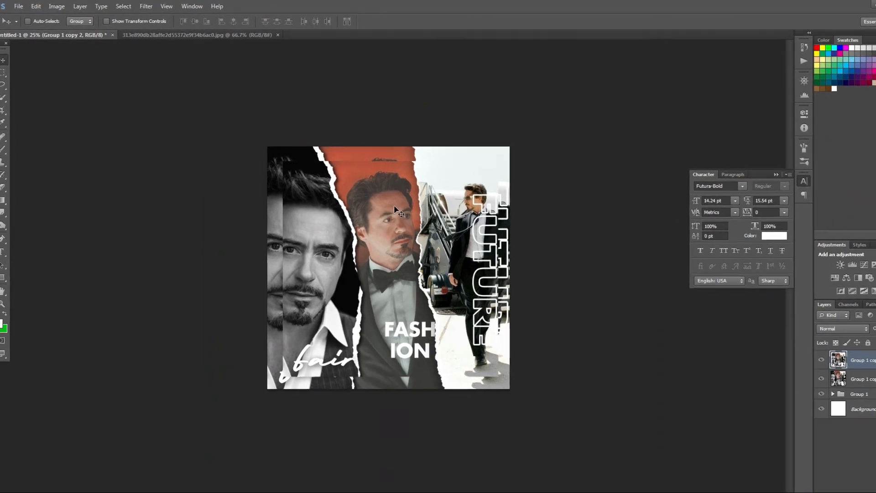
Centre the scaled-down copy on the canvas and hide both the full-size merged copy and the original group.
key("ctrl+a")
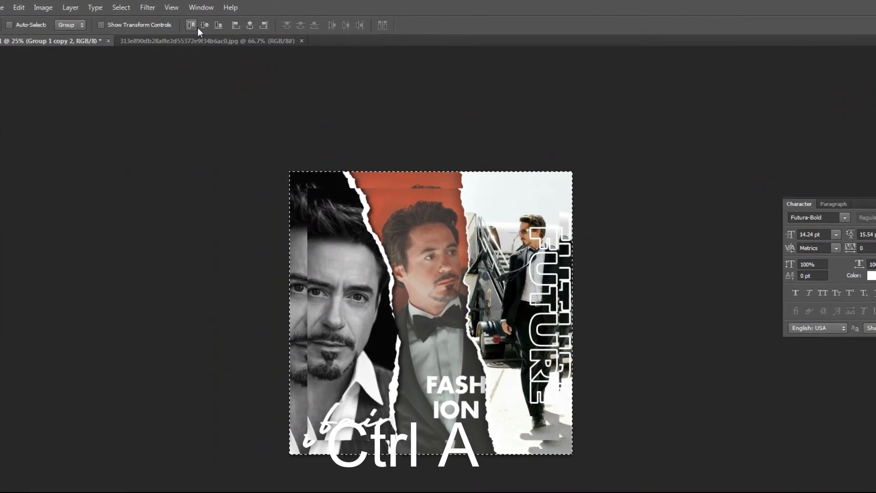
left_click(195, 21)
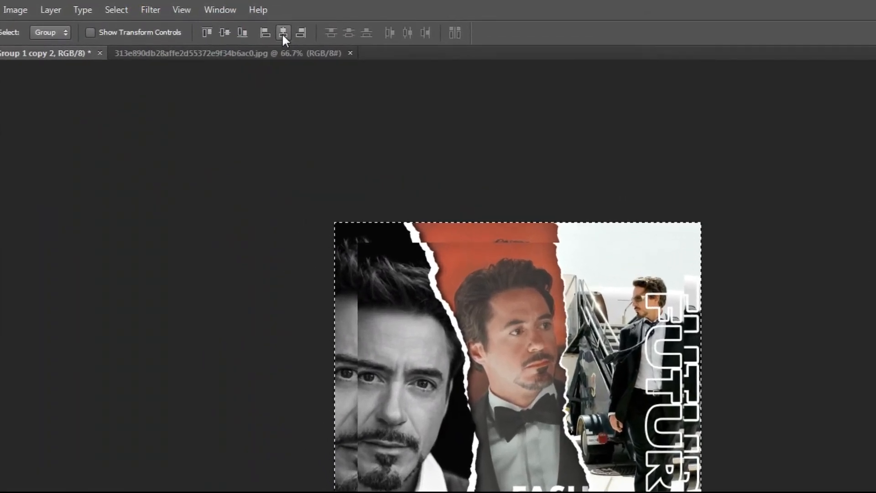
left_click(257, 27)
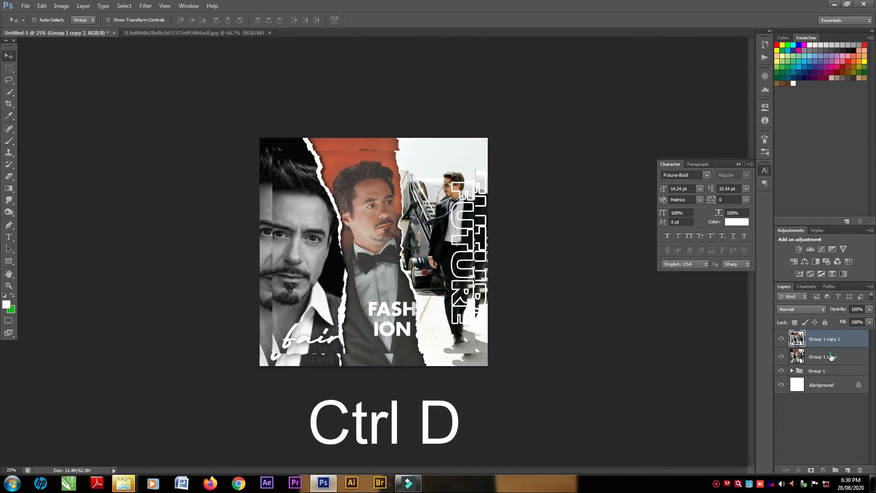
left_click(782, 357)
left_click(781, 371)
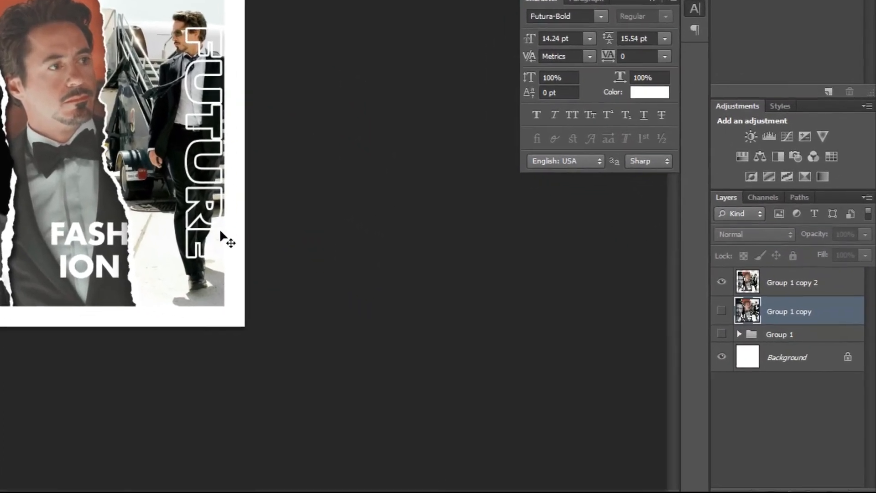
Enlarge Group 1 copy 2 slightly and recentre it on the canvas, leaving a thin, even white border.
key("ctrl+plus")
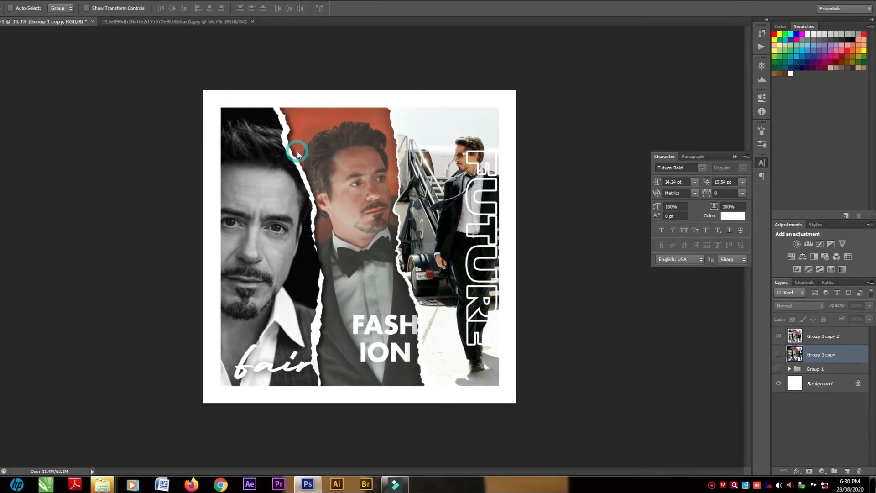
right_click(297, 154)
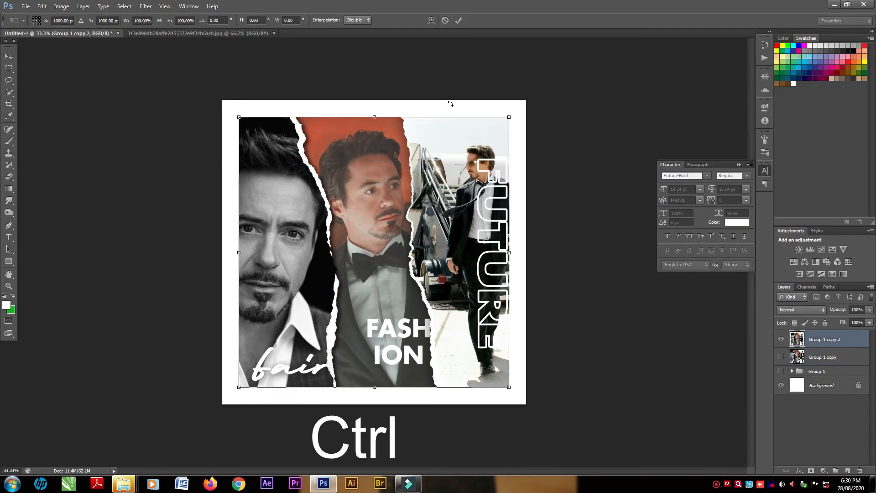
left_click_drag(231, 115, 218, 100)
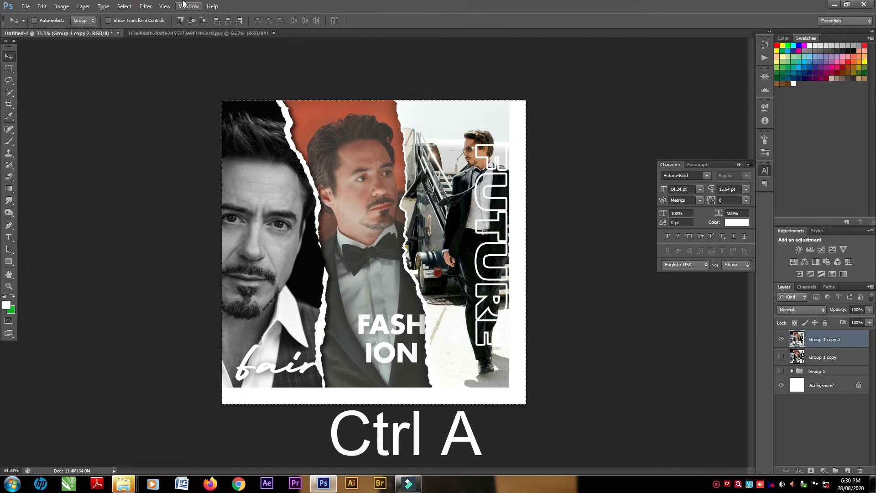
left_click(194, 21)
left_click(229, 21)
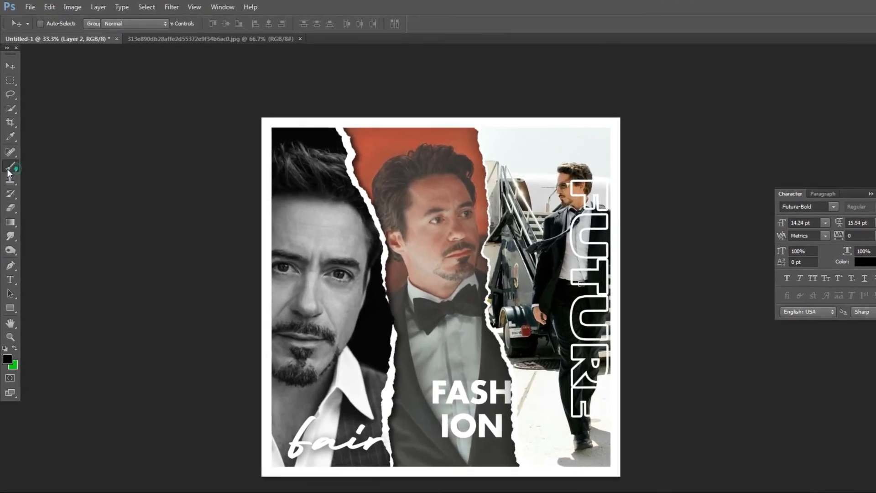
Set the Brush tool to a soft round tip of 900 px with 0% hardness.
left_click(9, 168)
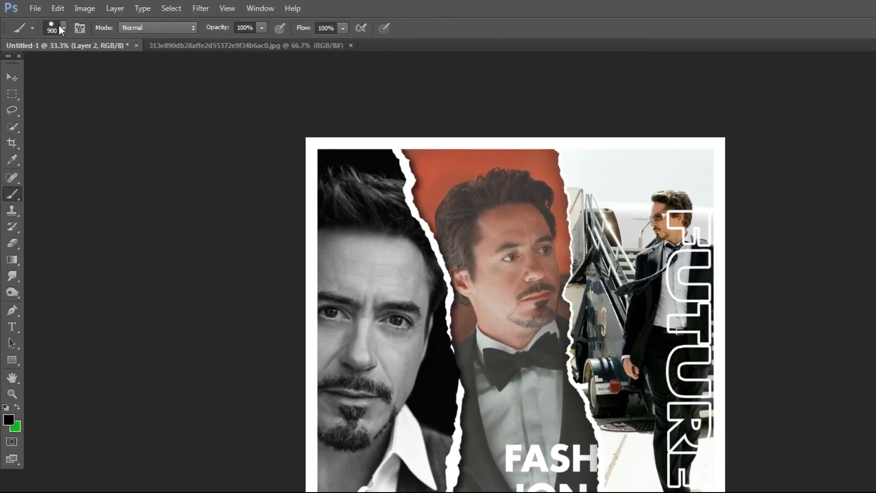
left_click(48, 24)
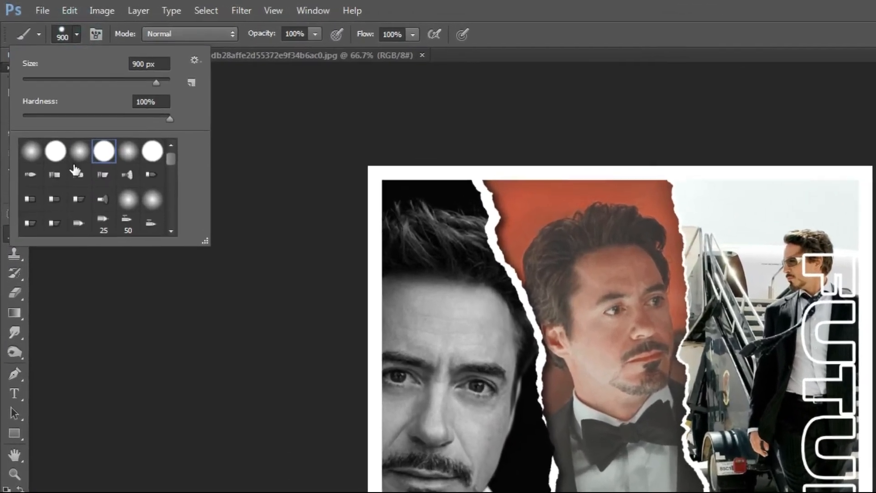
left_click(75, 166)
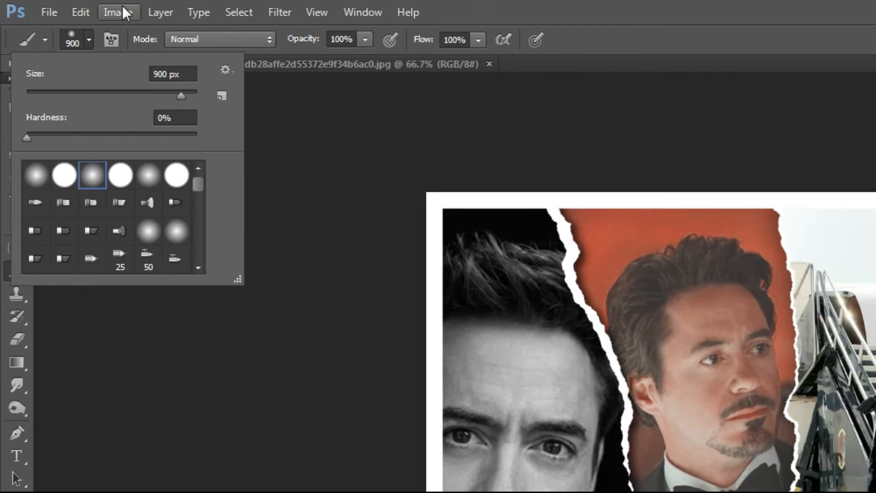
left_click(77, 34)
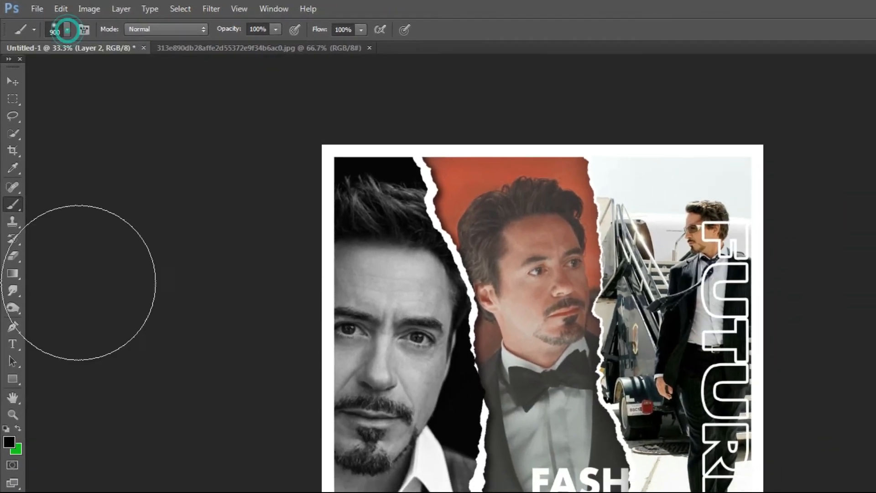
Set the foreground colour to a light orange with a hue of 28°.
left_click(8, 442)
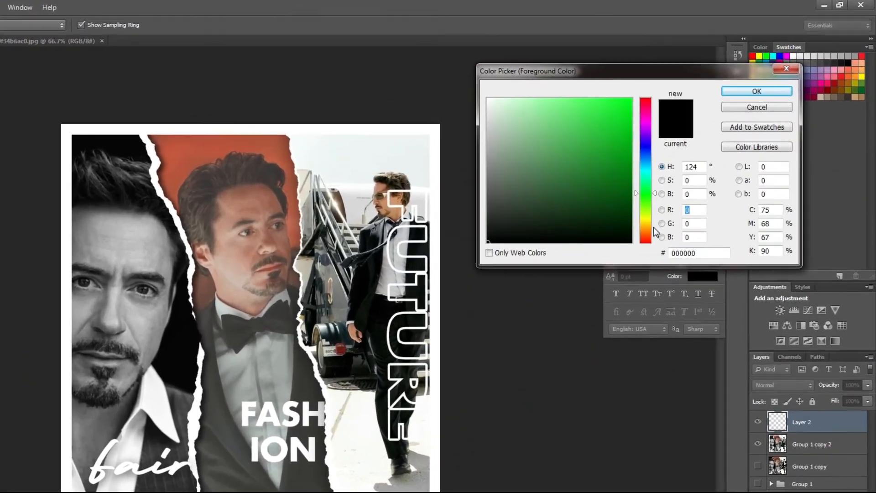
left_click(690, 191)
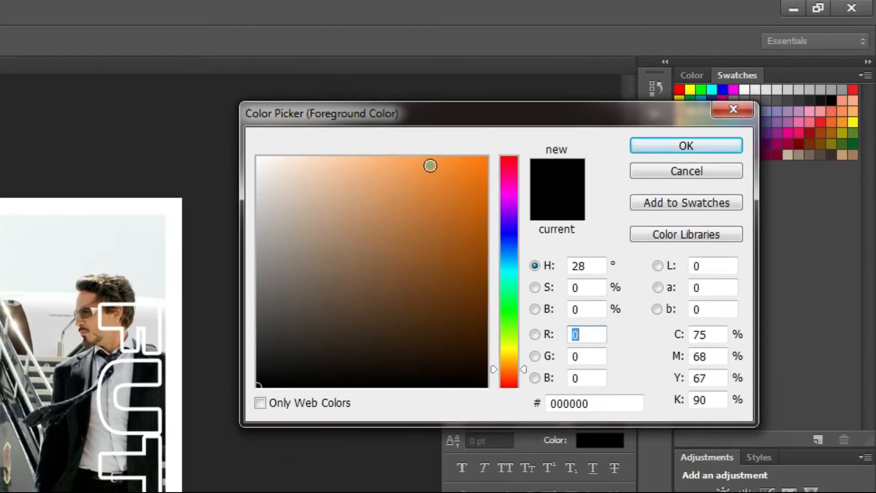
left_click(659, 143)
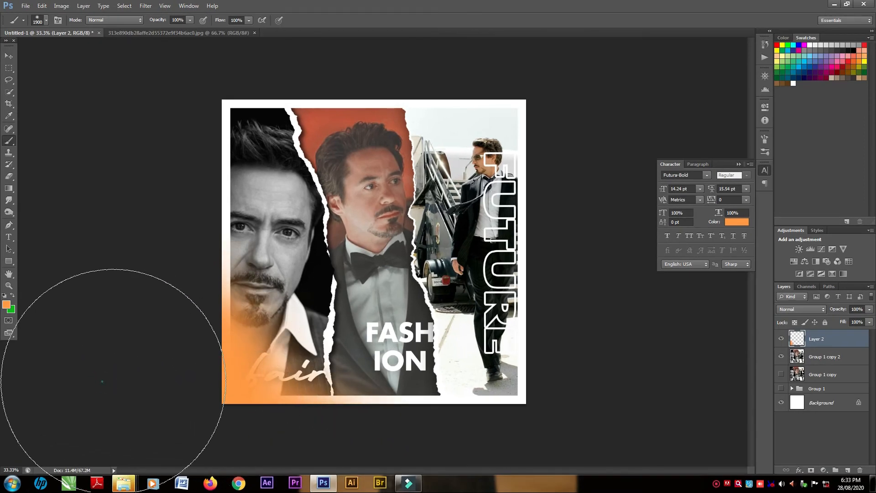
Paint a soft orange glow over the poster's lower left corner on Layer 2 with a 1900 px brush.
left_click(175, 369)
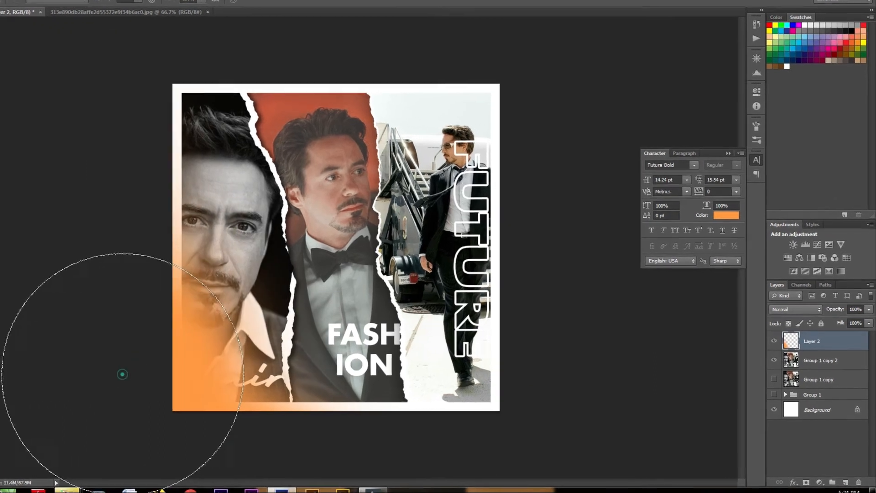
left_click(175, 370)
left_click(175, 369)
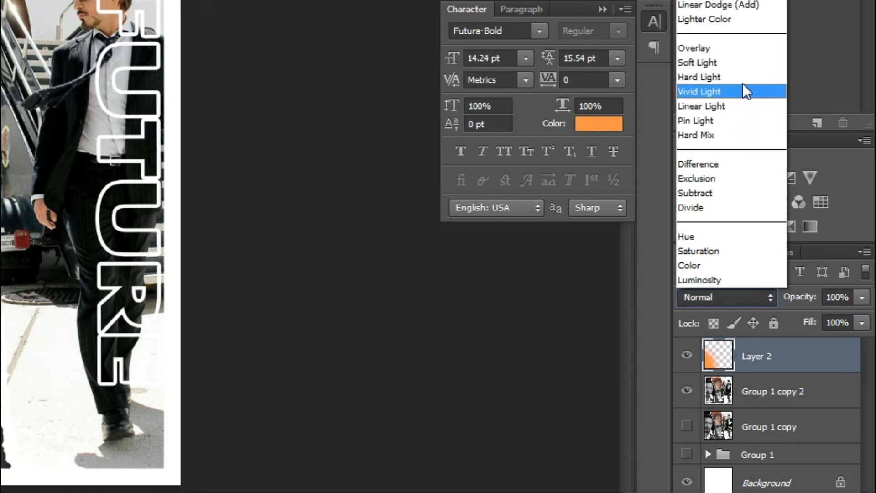
Set Layer 2 to the Soft Light blend mode and shift its orange glow further into the poster's lower left corner.
left_click(739, 64)
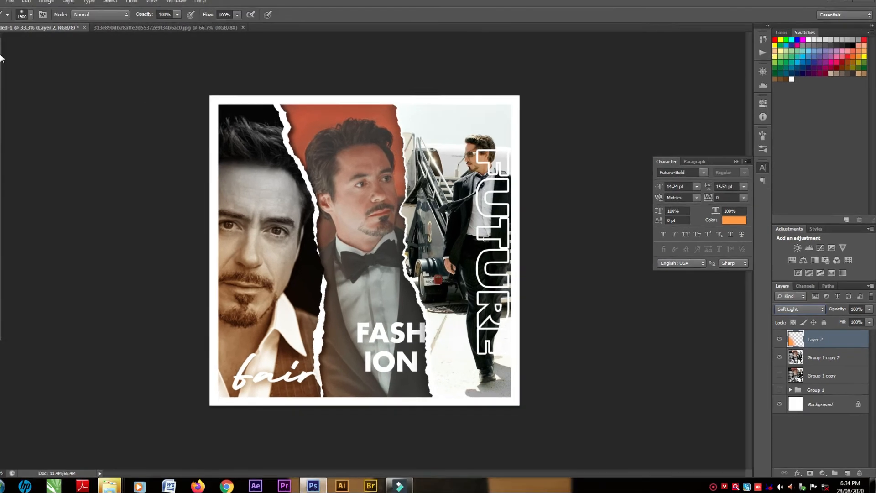
left_click(12, 56)
left_click_drag(269, 317, 227, 355)
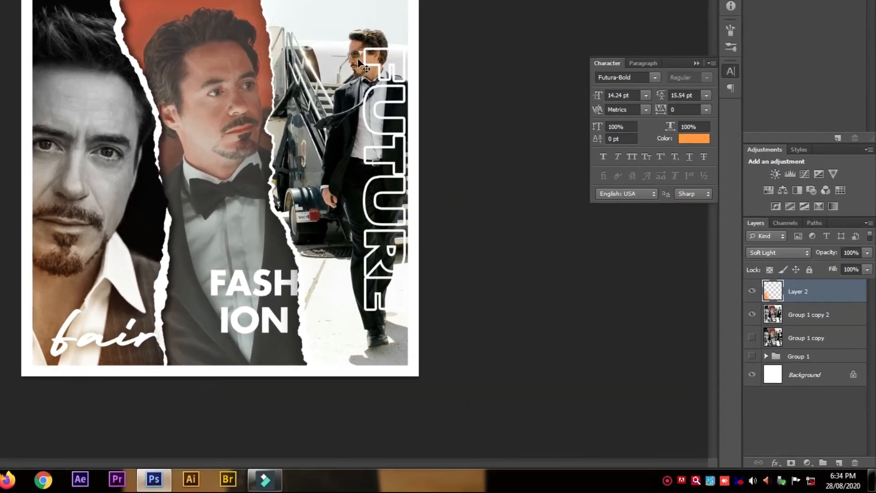
Paint a soft cyan (#3de1ff) glow over the poster's upper right corner on a new layer above Layer 2.
right_click(451, 138)
left_click(803, 321)
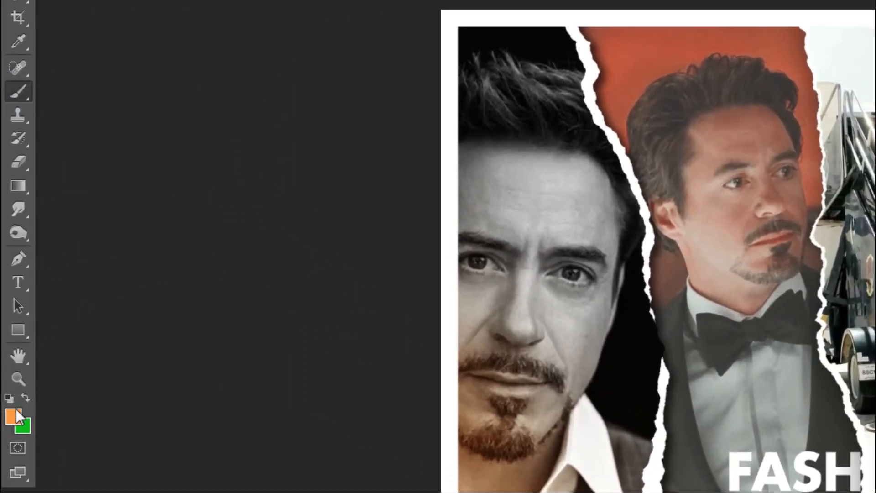
key("i")
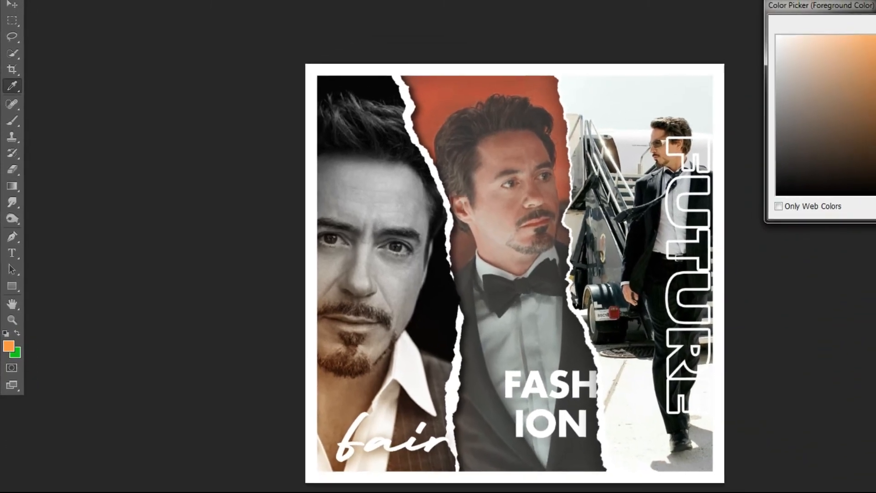
left_click_drag(870, 186, 811, 124)
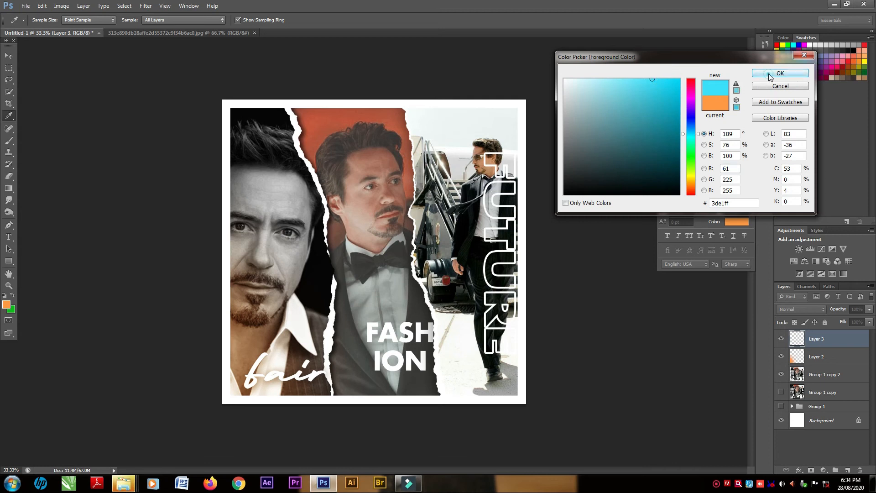
left_click(517, 130)
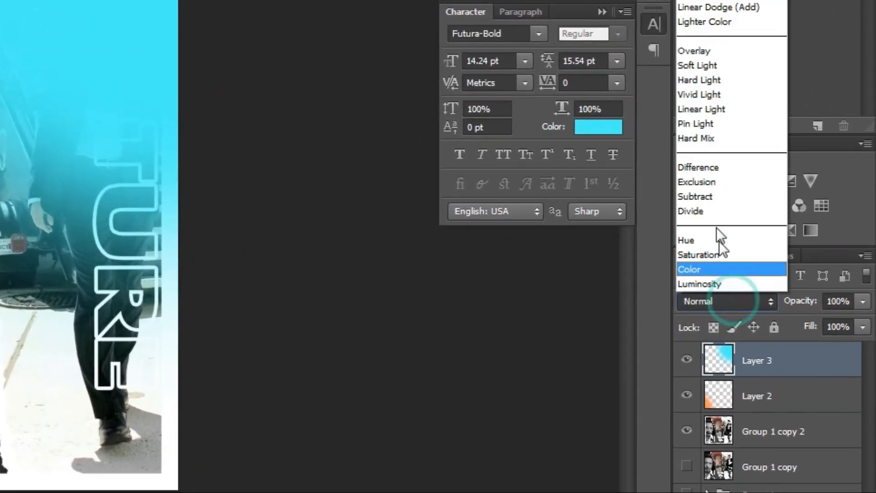
Blend Layer 3 as Soft Light and confine its cyan glow to the FUTURE photo by repositioning it and erasing with a 1200 px eraser.
left_click(709, 65)
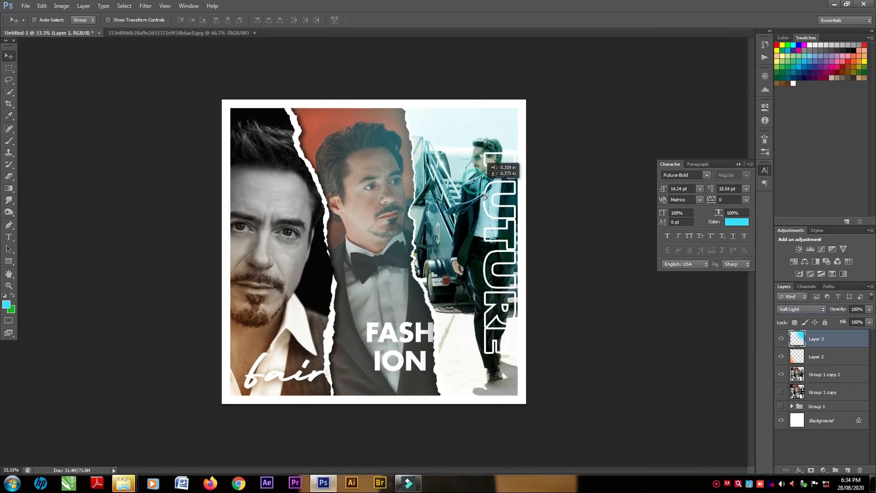
left_click_drag(485, 202, 484, 185)
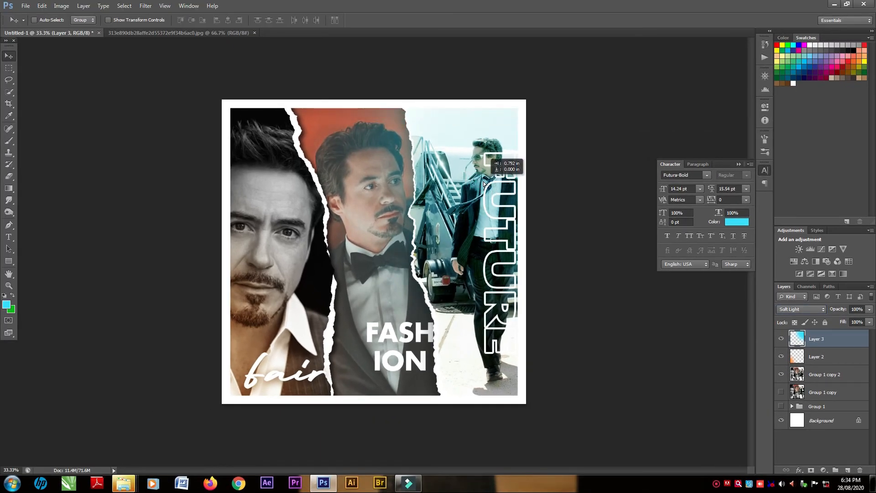
key("e")
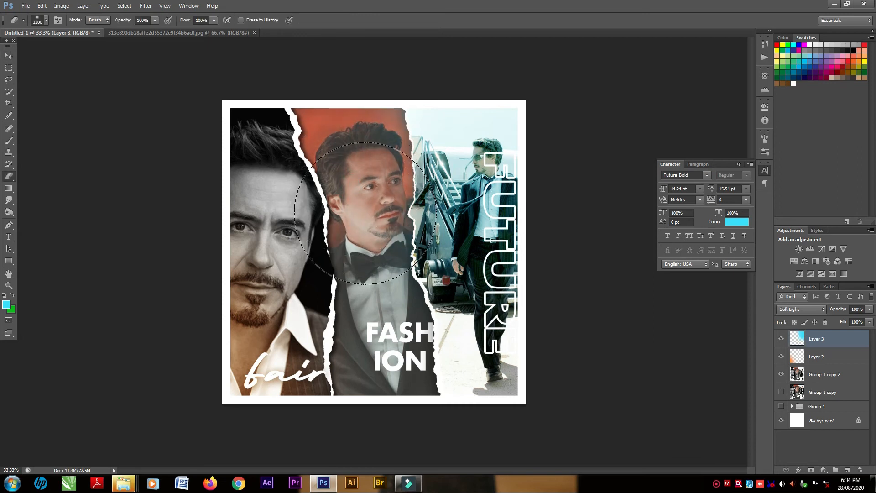
left_click_drag(382, 379, 372, 272)
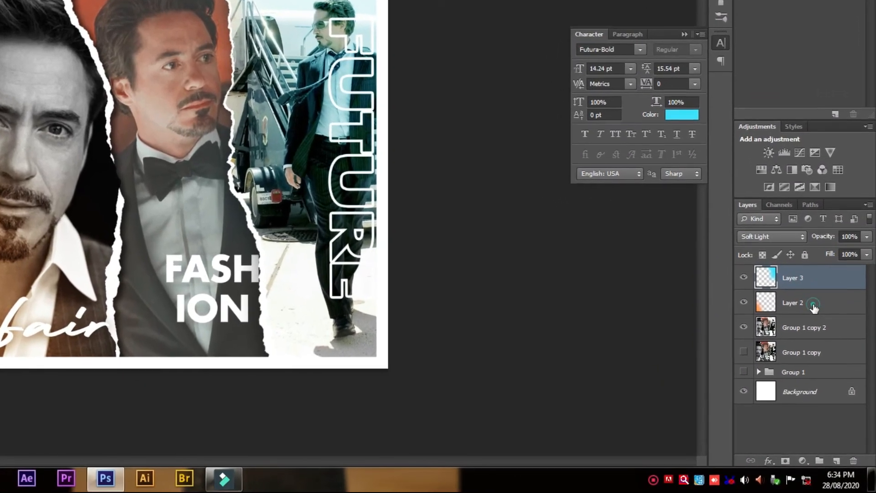
Add a Curves adjustment layer above Layer 2 and bend its RGB curve with several points to slightly deepen the tones.
left_click(817, 311)
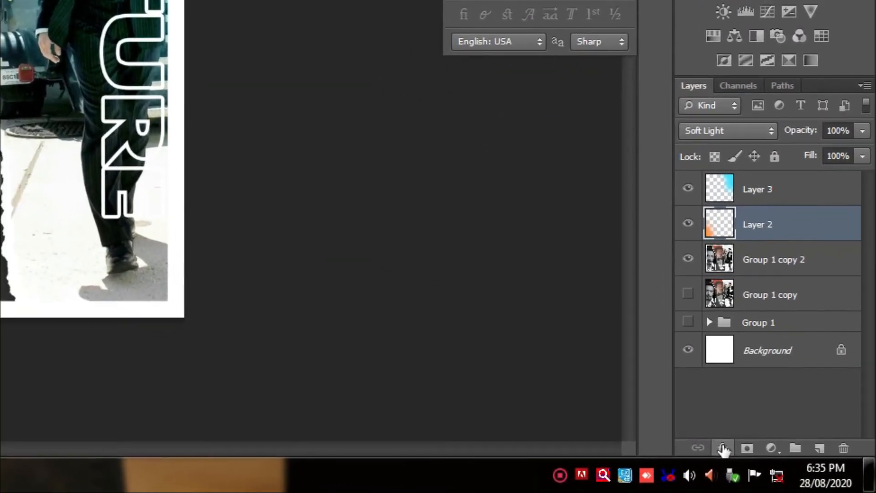
left_click(772, 449)
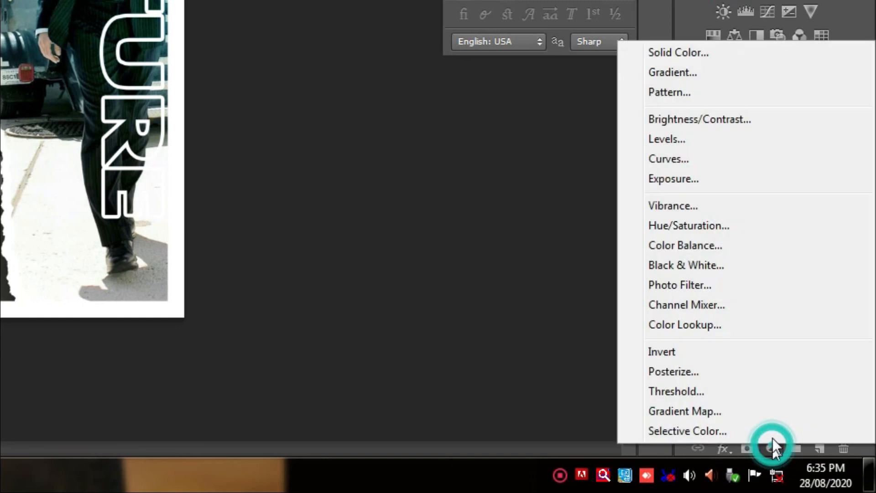
left_click(701, 167)
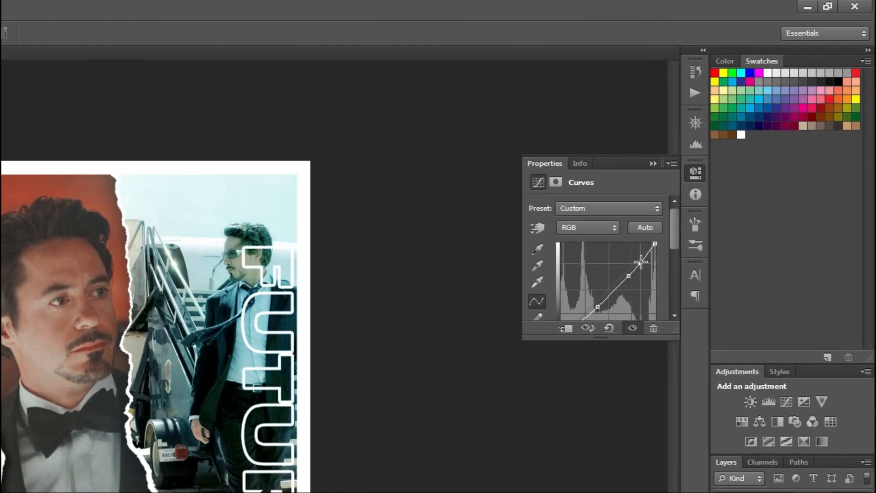
left_click(655, 165)
Add an Exposure adjustment layer above the Curves layer with its Offset set to +0.0291.
left_click(772, 447)
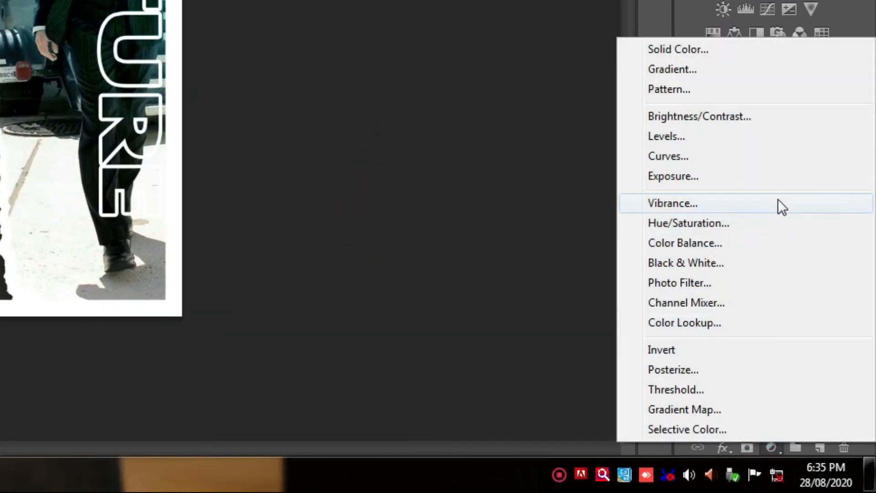
left_click(733, 173)
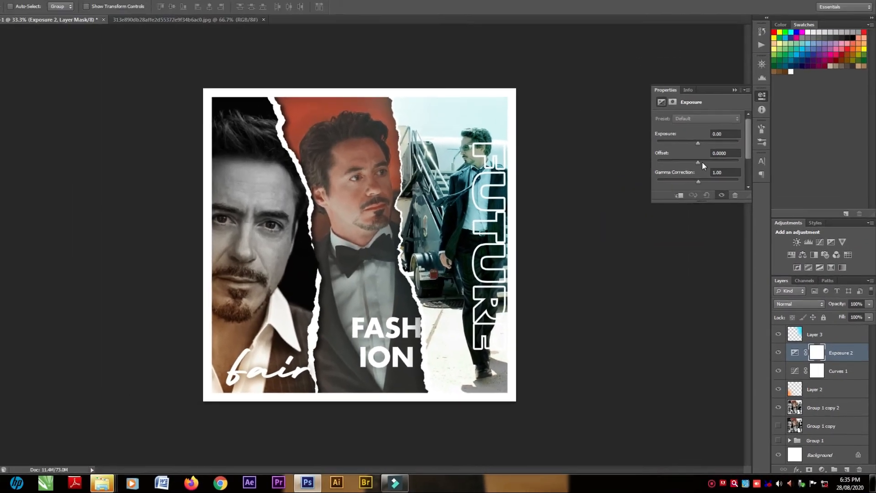
left_click_drag(704, 172, 705, 172)
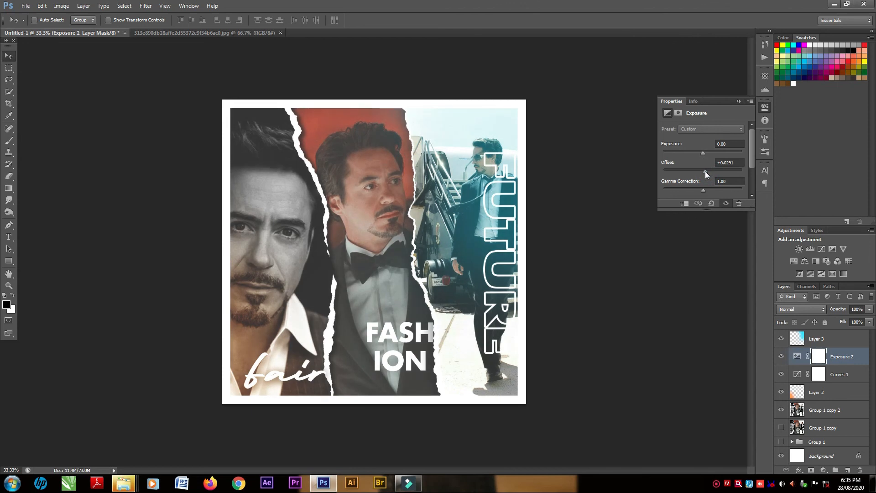
left_click(738, 103)
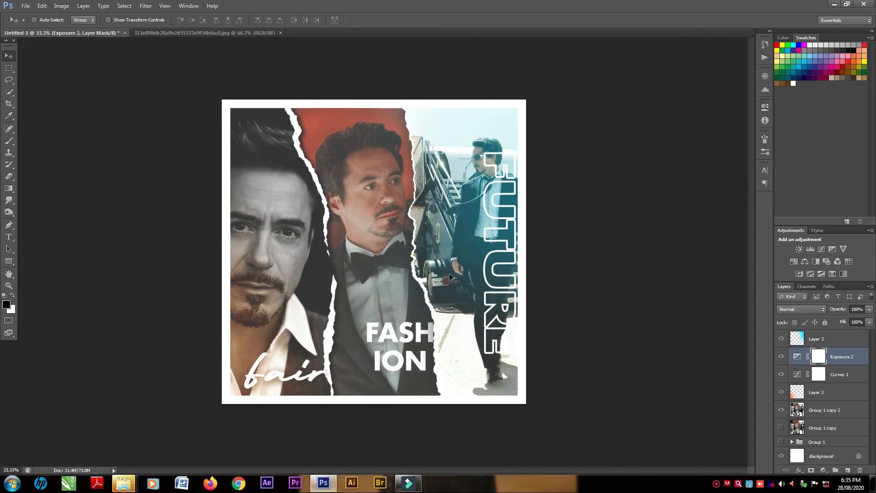